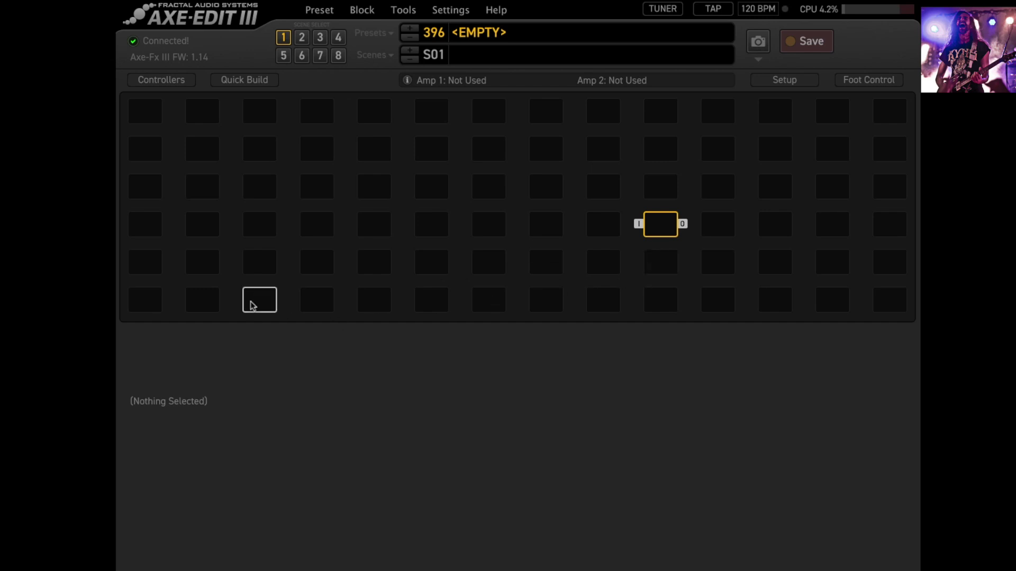
Place an Input 1 block in row 4, column 2 and an Output 1 block in row 4, column 13 of the grid
{"action": "right_click", "coordinate": [206, 229]}
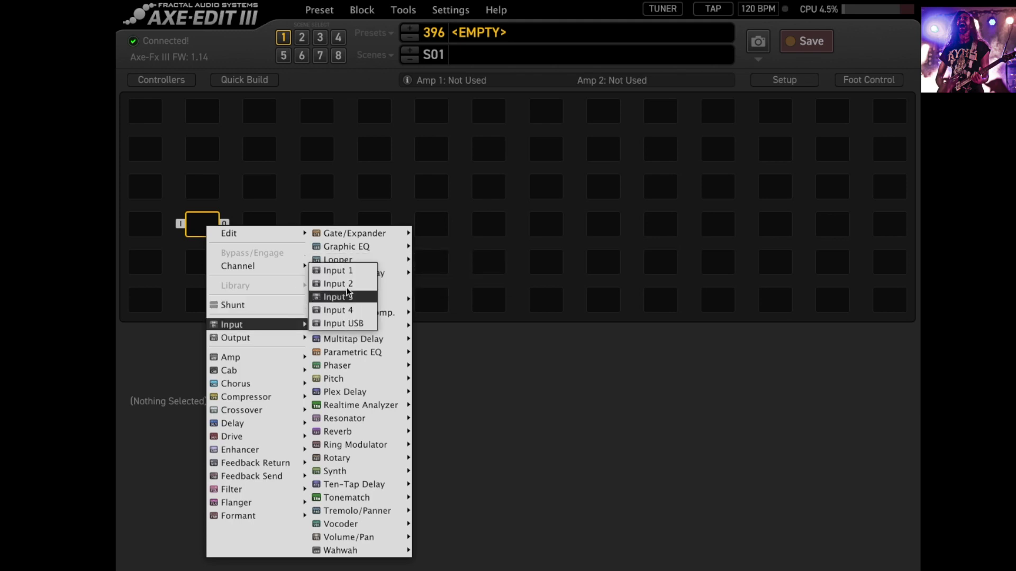
{"action": "left_click", "coordinate": [343, 269]}
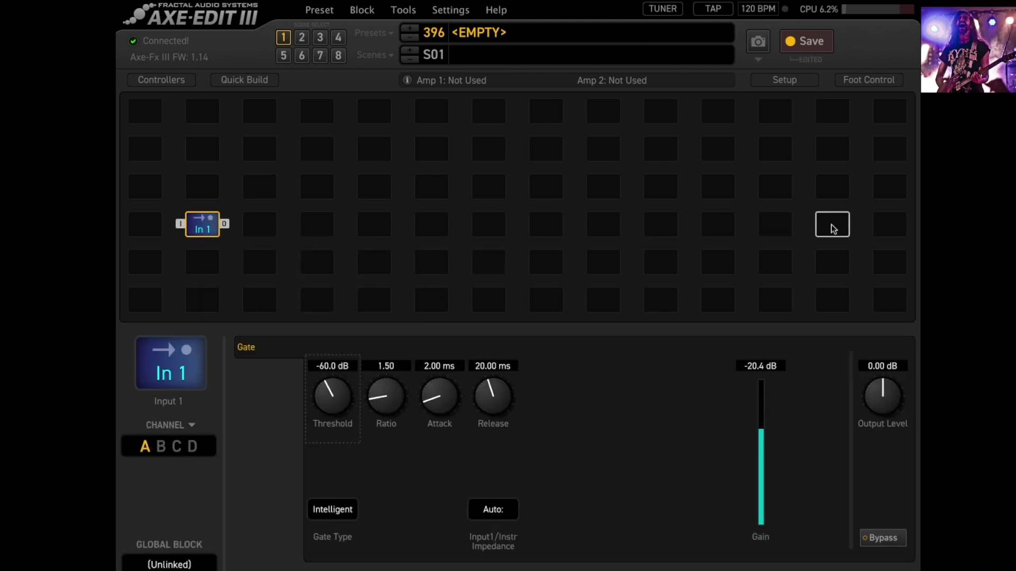
{"action": "right_click", "coordinate": [822, 228]}
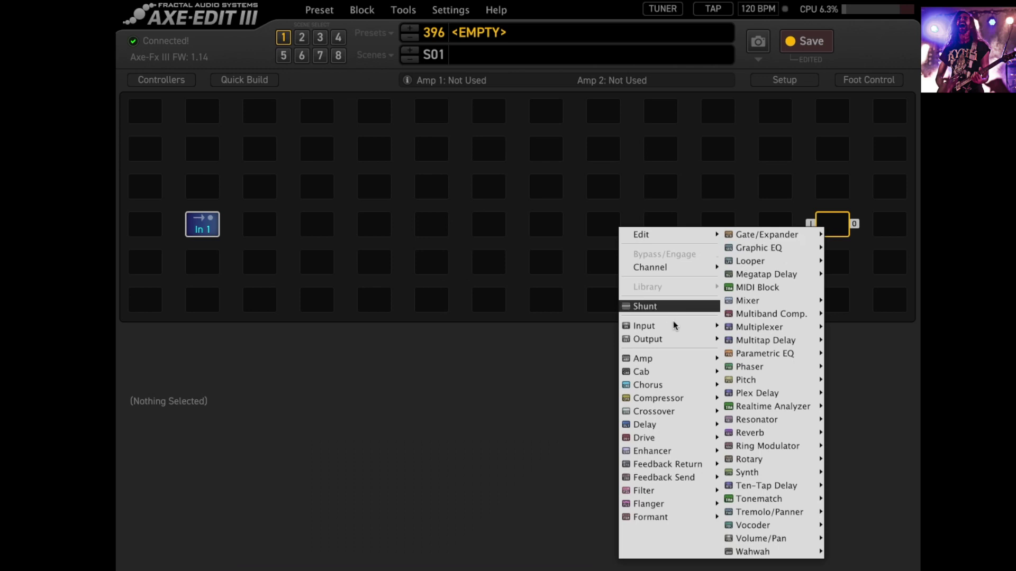
{"action": "mouse_move", "coordinate": [675, 339]}
{"action": "left_click", "coordinate": [764, 299]}
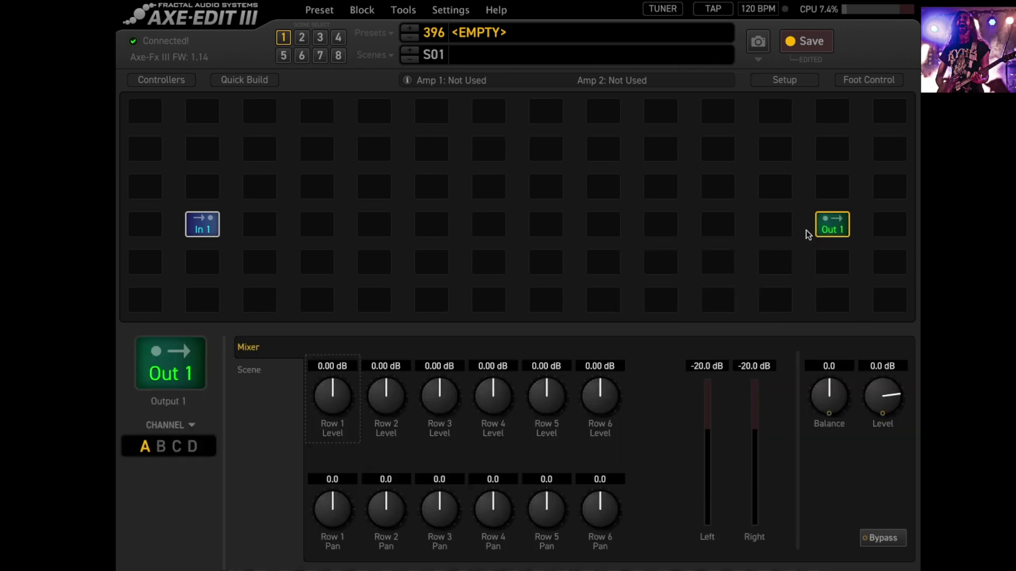
Connect Input 1 to Output 1 with shunts along row 4, and view the settings of both blocks
{"action": "left_click_drag", "start_coordinate": [810, 224], "coordinate": [225, 224]}
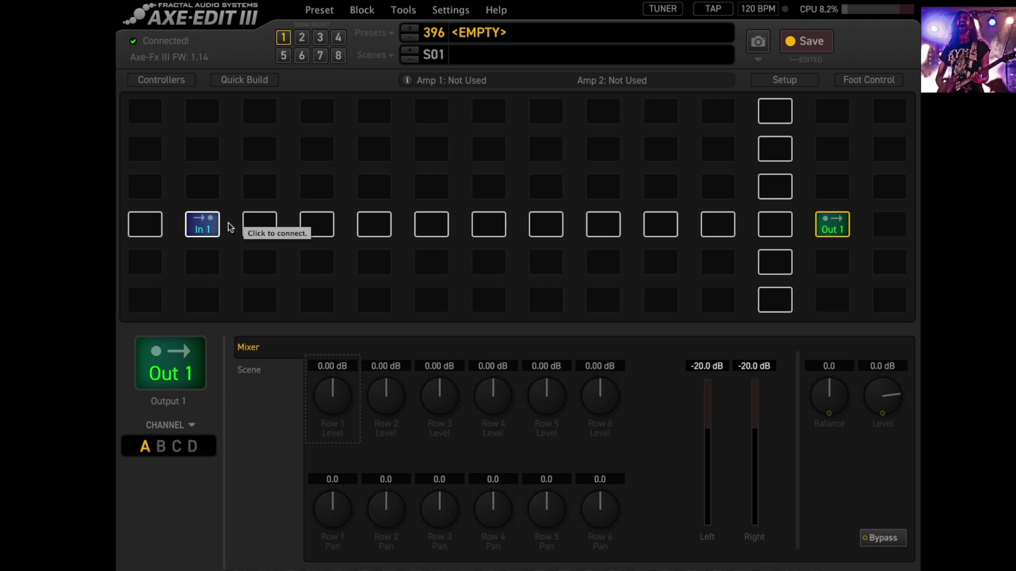
{"action": "left_click", "coordinate": [230, 228]}
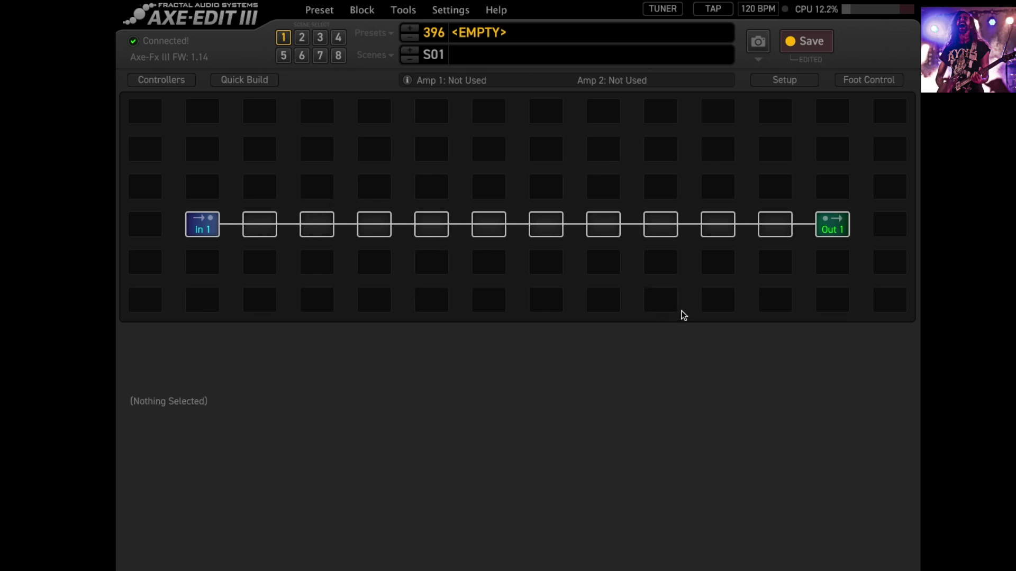
{"action": "left_click", "coordinate": [830, 232]}
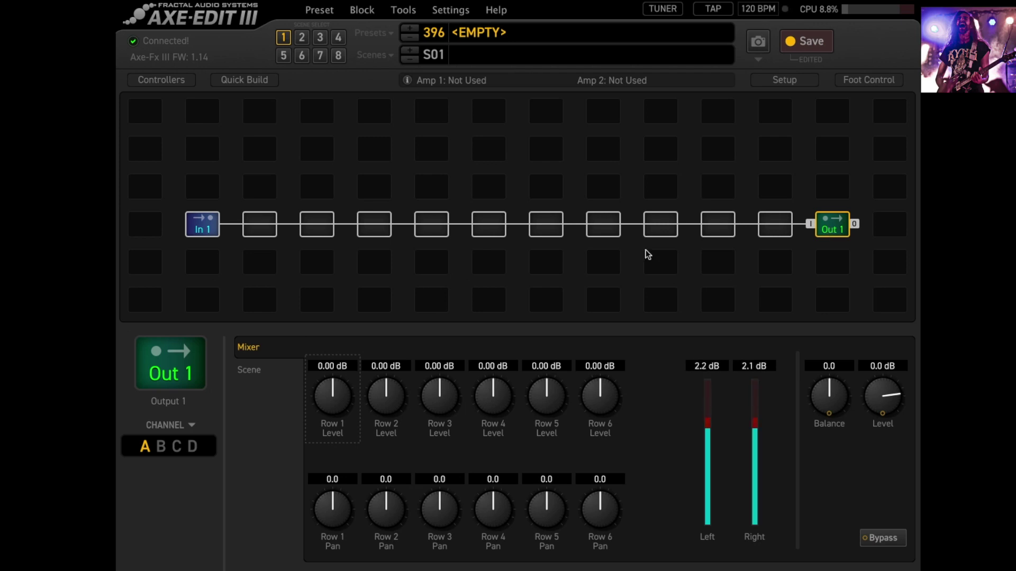
{"action": "left_click", "coordinate": [215, 232]}
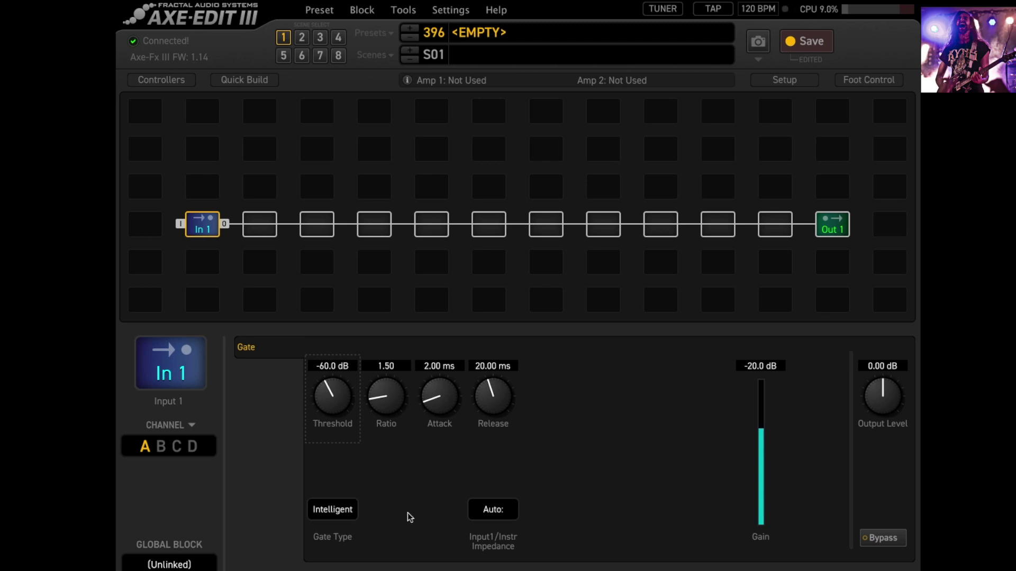
Replace the shunts in columns 7 and 8 of the signal chain with Amp 1 and Cab 1 blocks
{"action": "right_click", "coordinate": [483, 224]}
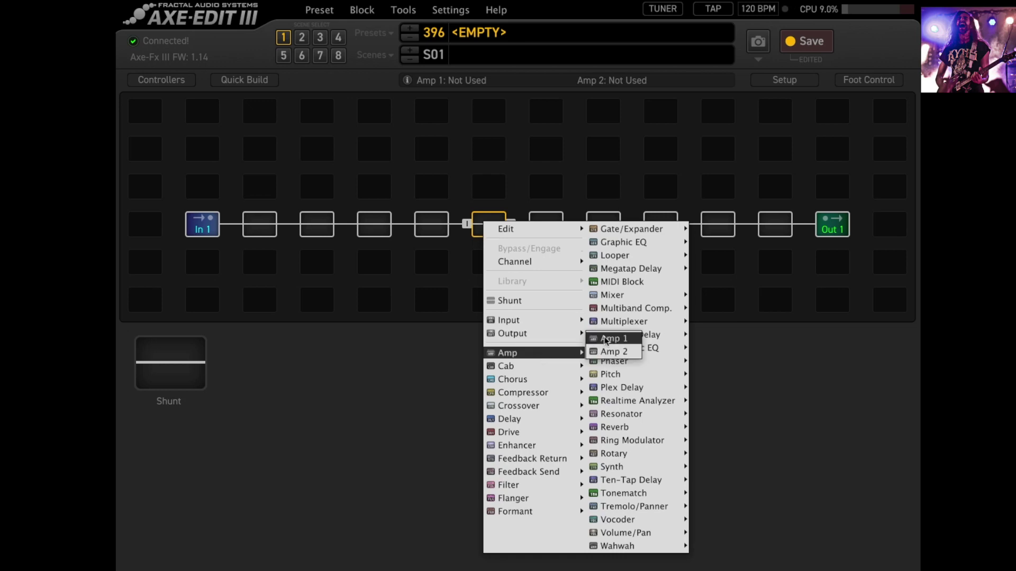
{"action": "left_click", "coordinate": [606, 341]}
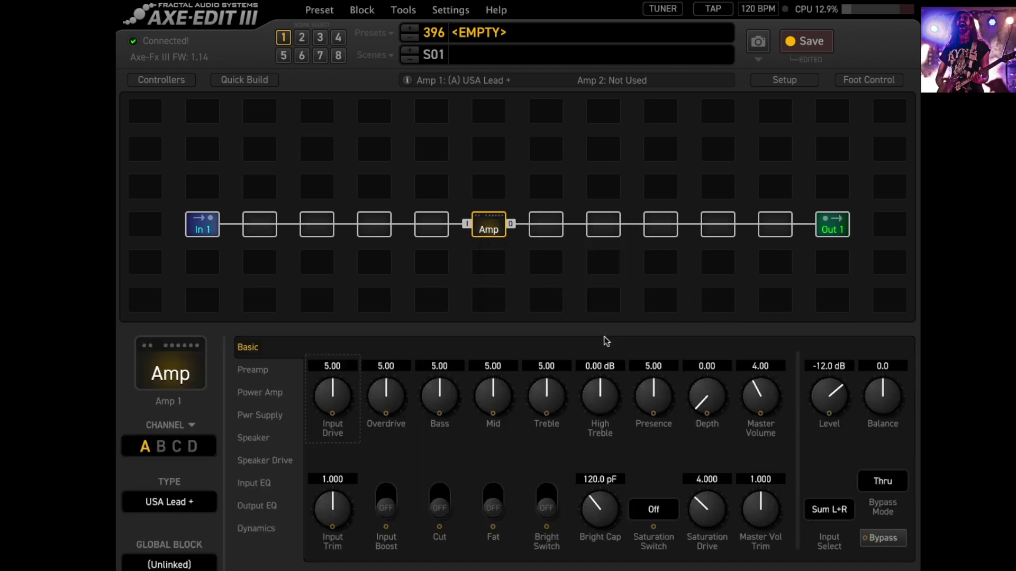
{"action": "right_click", "coordinate": [545, 225]}
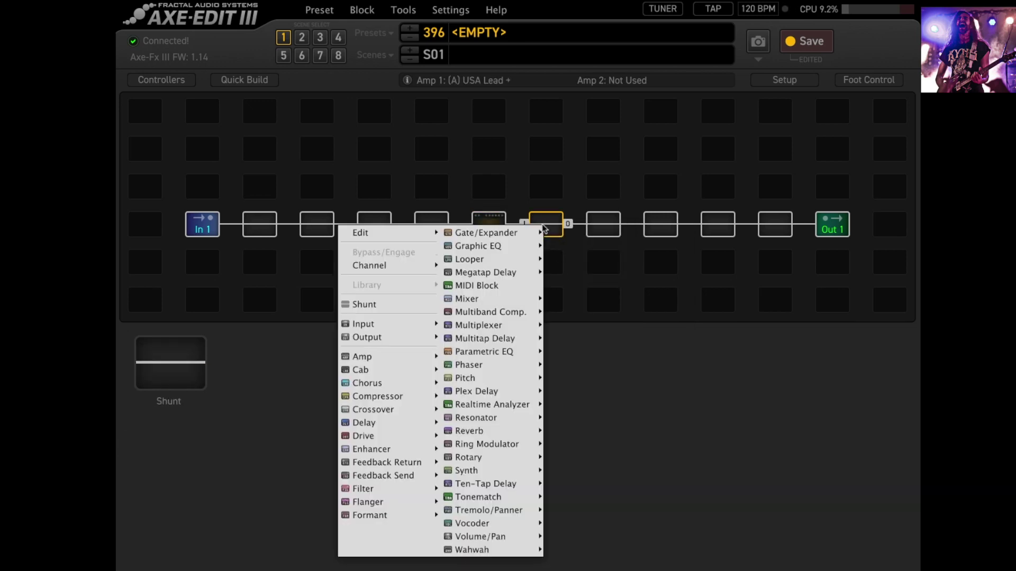
{"action": "mouse_move", "coordinate": [416, 372]}
{"action": "left_click", "coordinate": [459, 355]}
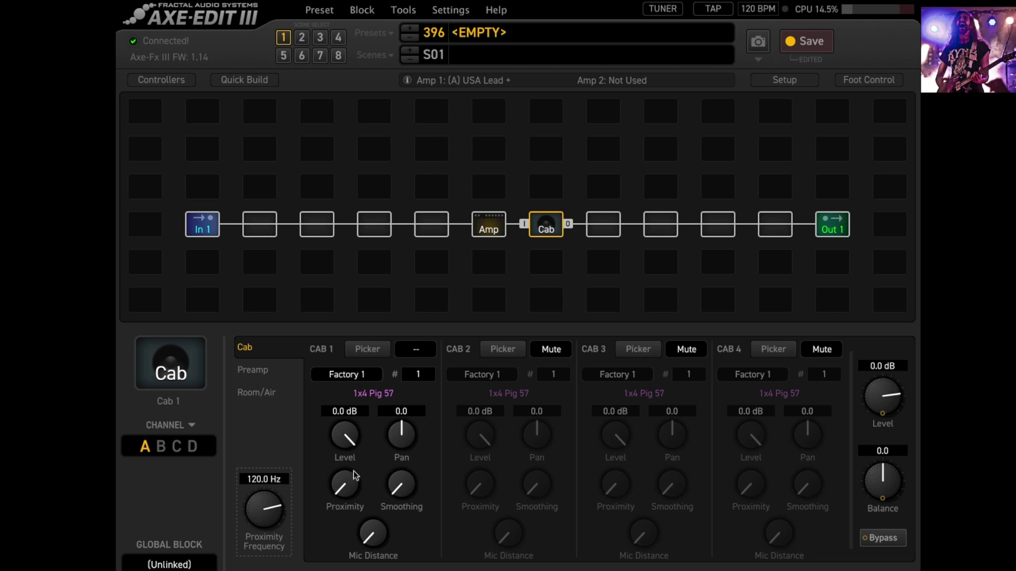
Compare the channel and parameter settings of the Amp 1 and Cab 1 blocks
{"action": "left_click", "coordinate": [488, 229]}
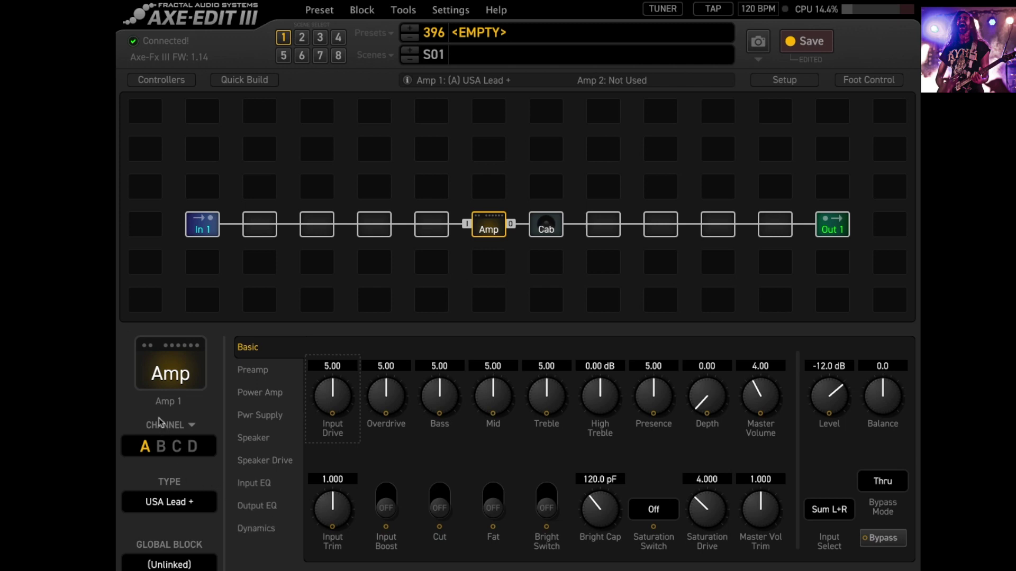
{"action": "left_click", "coordinate": [551, 233]}
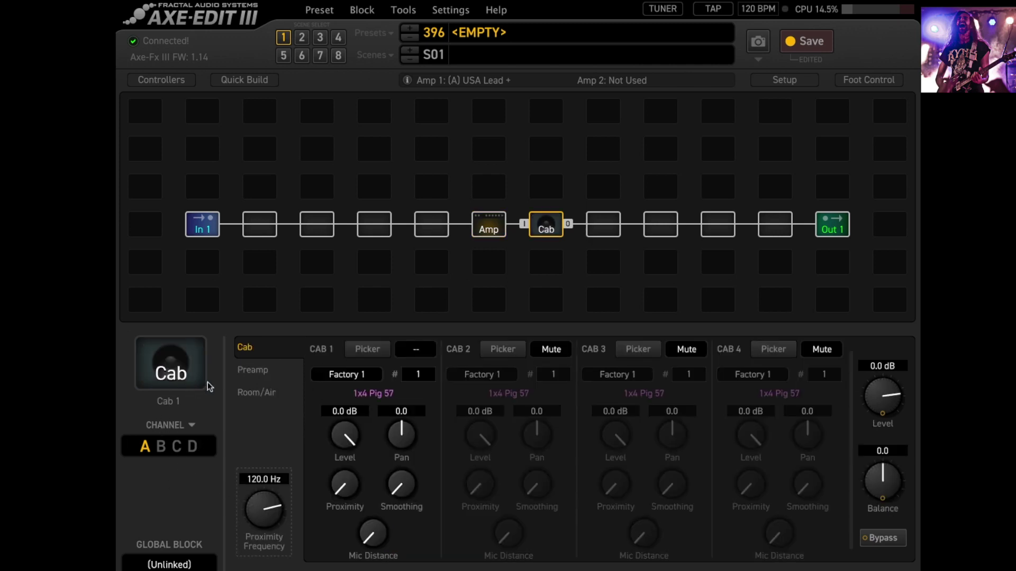
{"action": "left_click", "coordinate": [493, 228]}
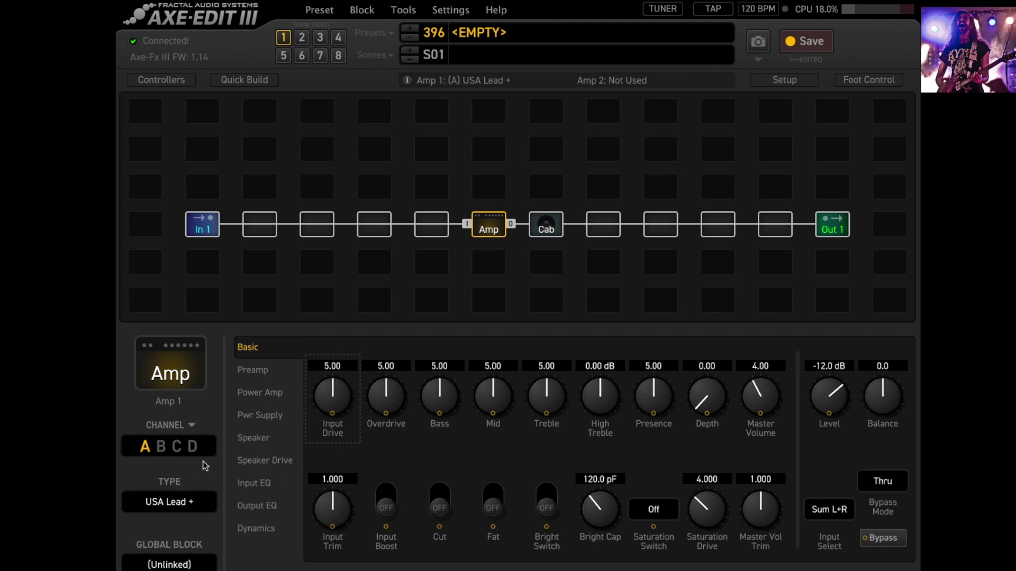
Load the Hammerspace impulse response from the User 1 bank into slot Cab 1 of the cab block
{"action": "left_click", "coordinate": [546, 227]}
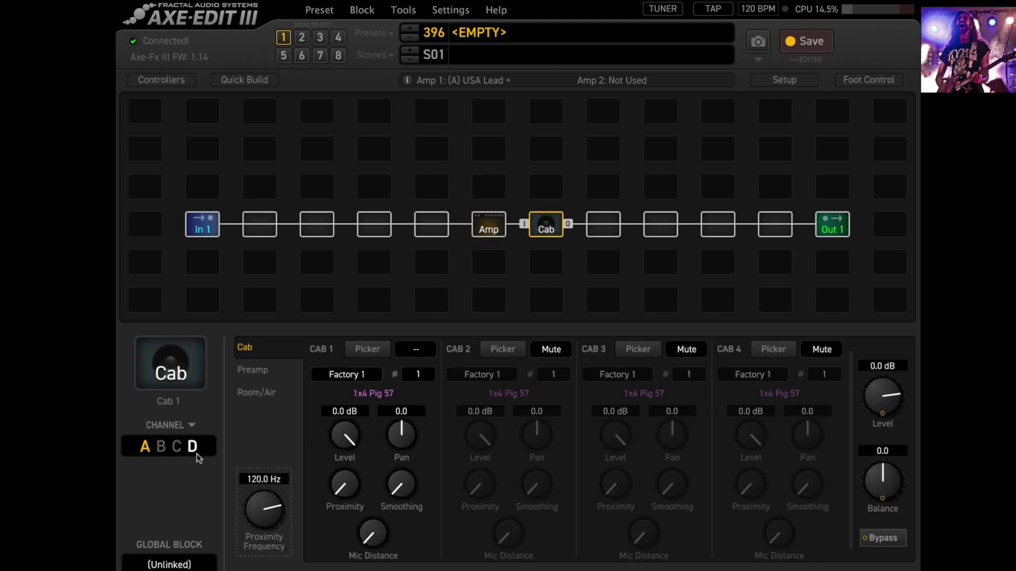
{"action": "left_click", "coordinate": [373, 352]}
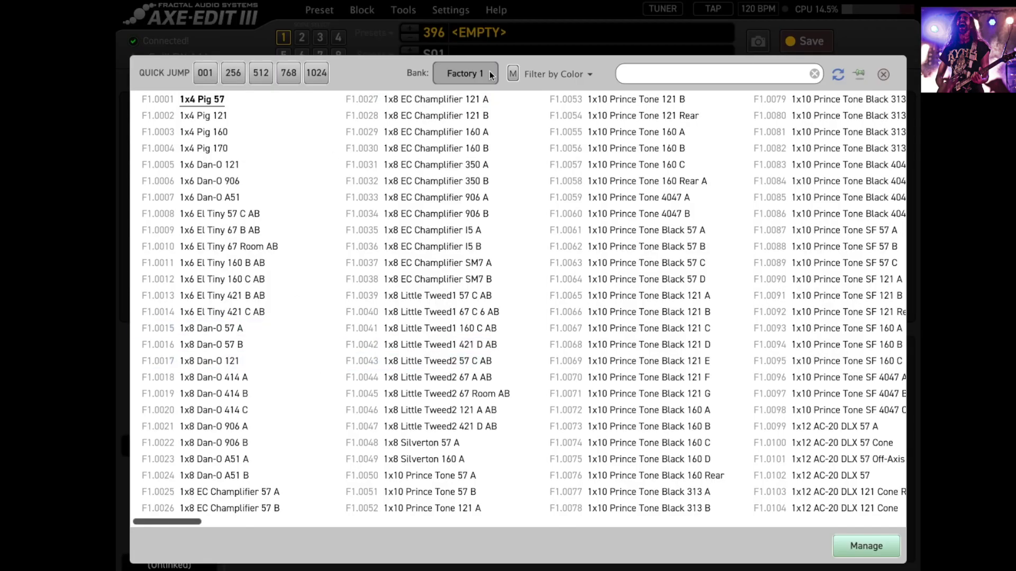
{"action": "left_click", "coordinate": [468, 74]}
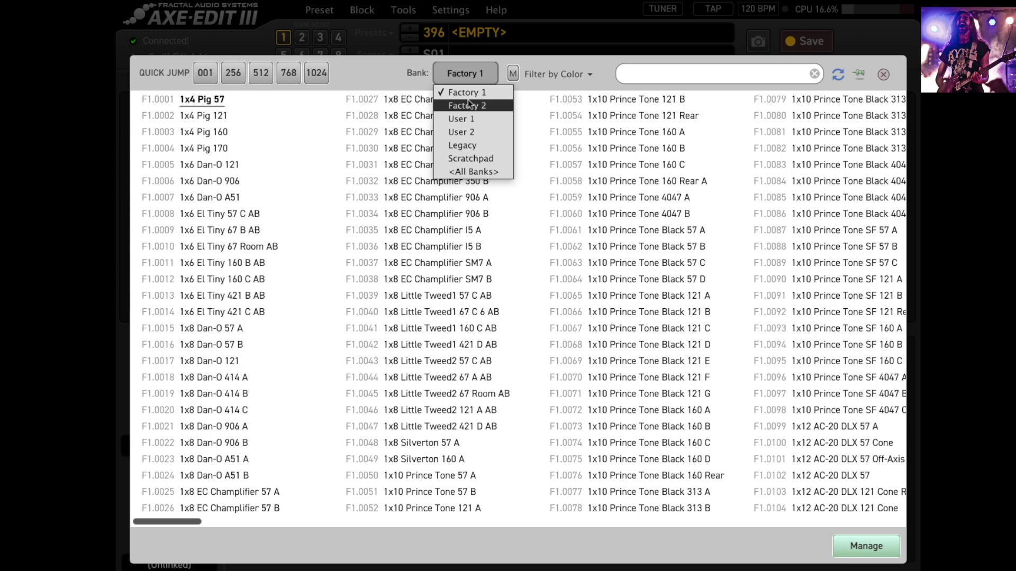
{"action": "left_click", "coordinate": [470, 119]}
{"action": "double_click", "coordinate": [235, 100]}
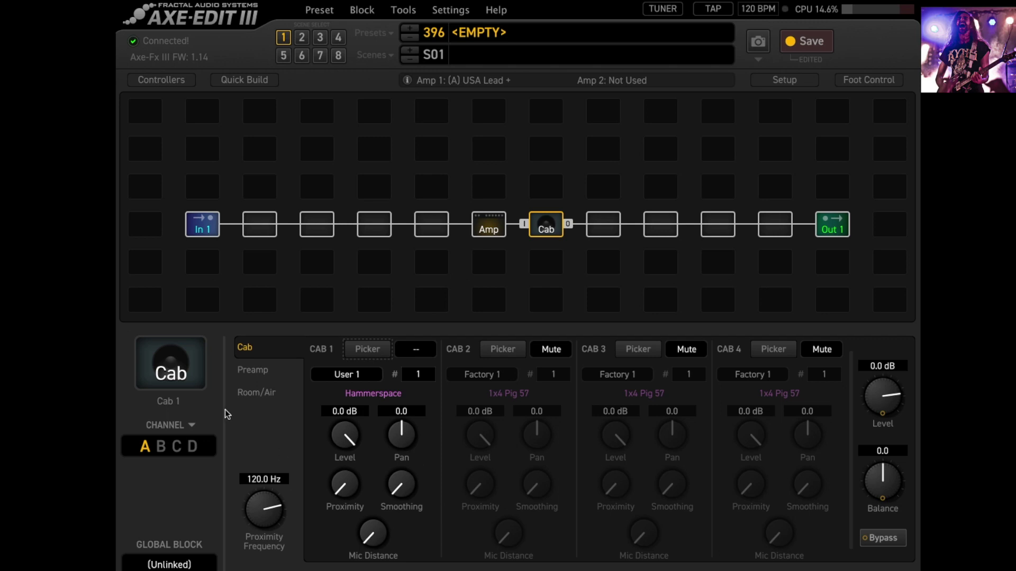
Set the low cut filter in the cab block's preamp settings to 80 Hz
{"action": "left_click", "coordinate": [252, 370]}
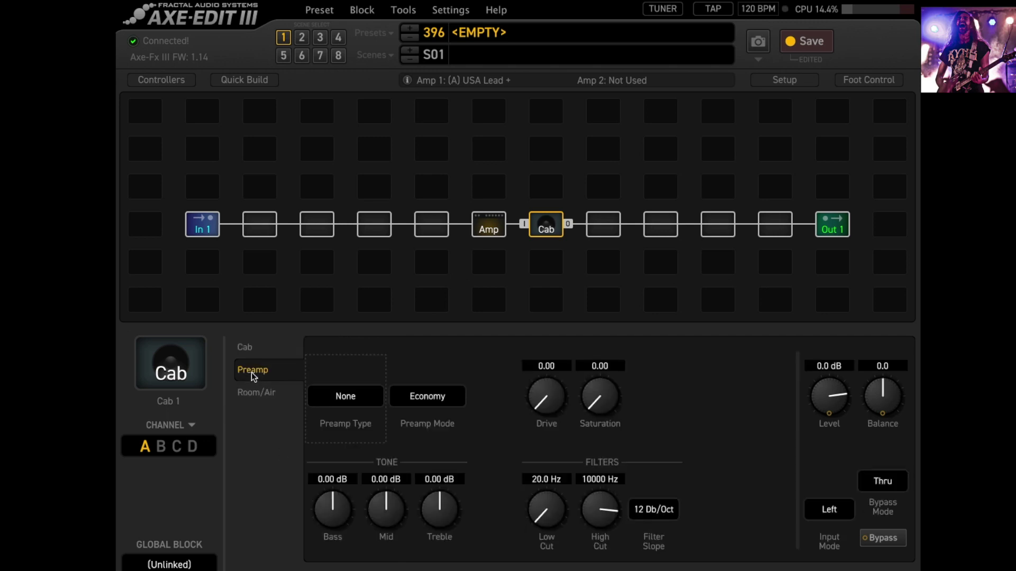
{"action": "double_click", "coordinate": [553, 480]}
{"action": "type", "text": "80"}
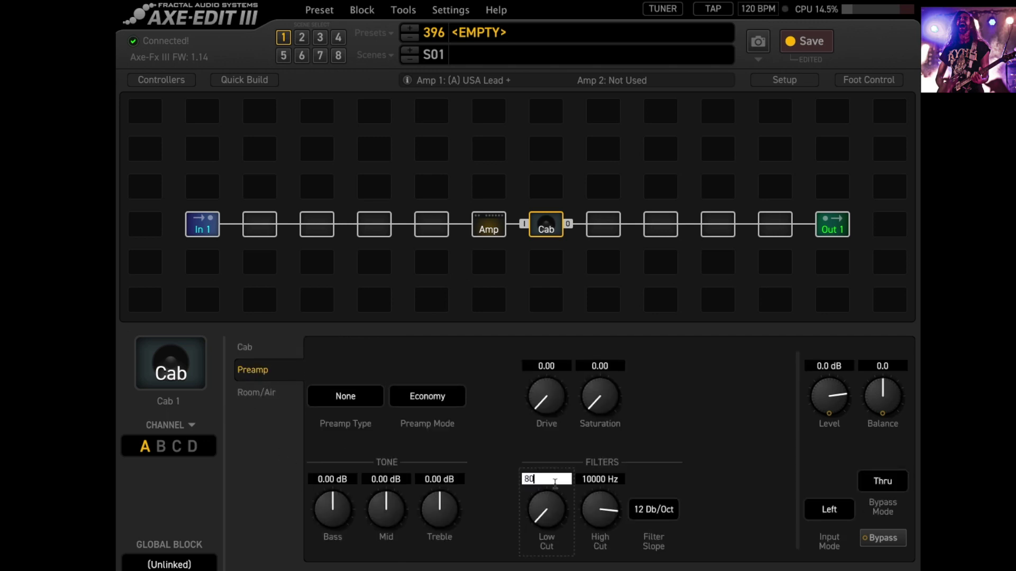
{"action": "key", "text": "Return"}
{"action": "double_click", "coordinate": [555, 482]}
{"action": "type", "text": "80"}
{"action": "key", "text": "Return"}
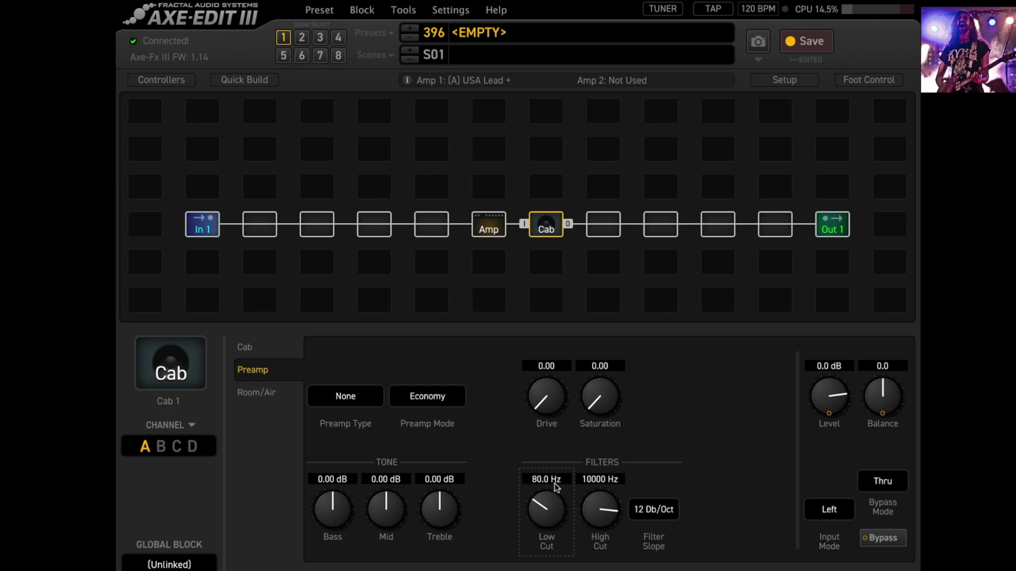
Change the Amp 1 block's amp type to USA IIC++
{"action": "left_click", "coordinate": [489, 232]}
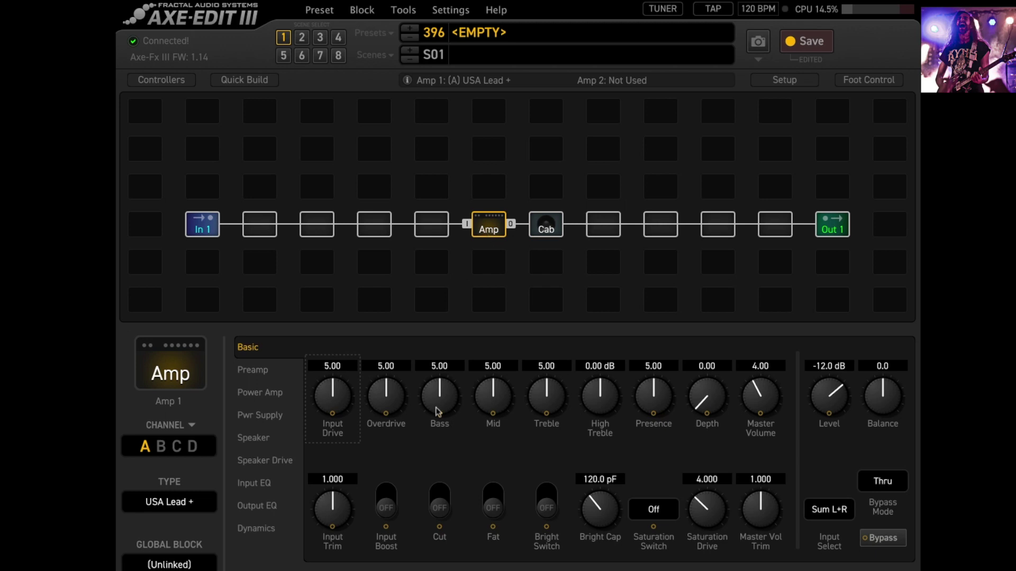
{"action": "left_click", "coordinate": [168, 502]}
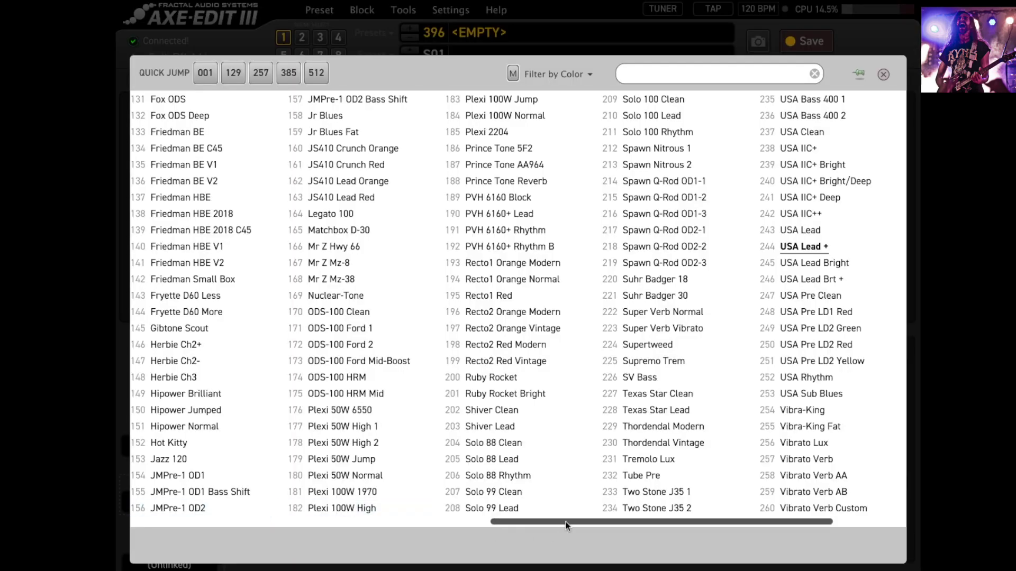
{"action": "left_click_drag", "start_coordinate": [566, 518], "coordinate": [725, 546]}
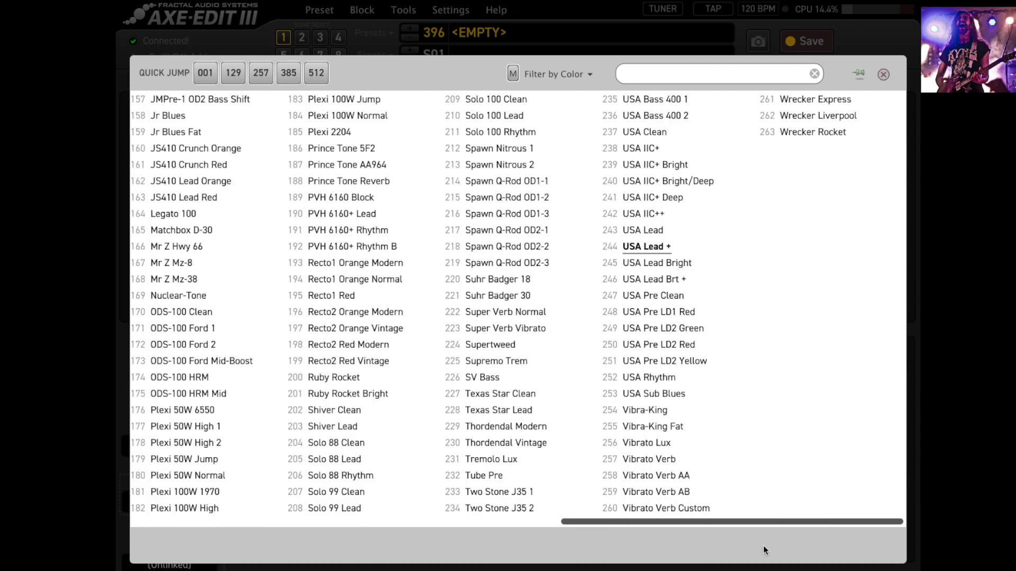
{"action": "left_click", "coordinate": [664, 216]}
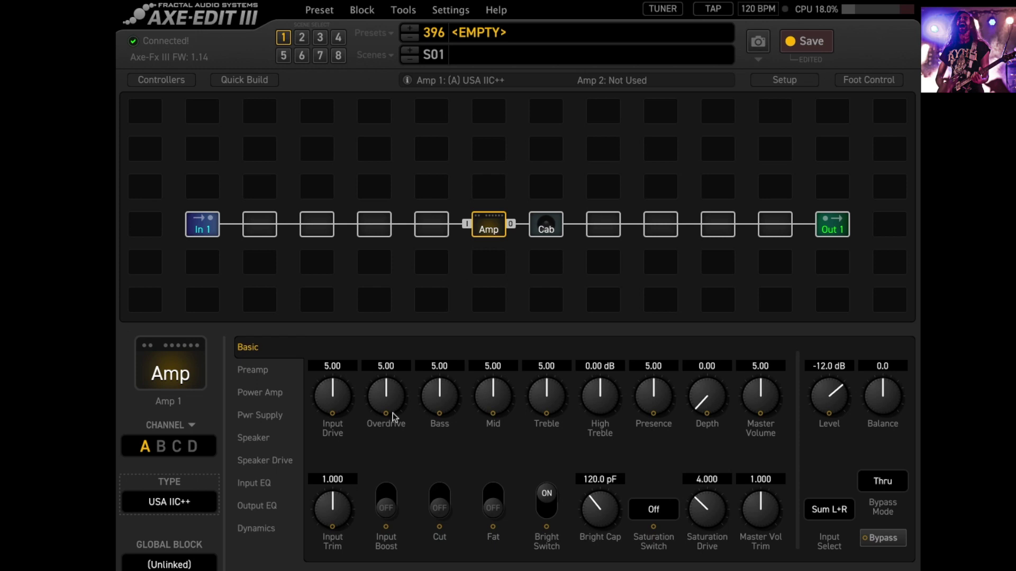
Set the amp's basic tone controls to Overdrive 10, Bass 2, Mid 3 and Treble 7
{"action": "left_click_drag", "start_coordinate": [388, 415], "coordinate": [421, 152]}
{"action": "double_click", "coordinate": [440, 366]}
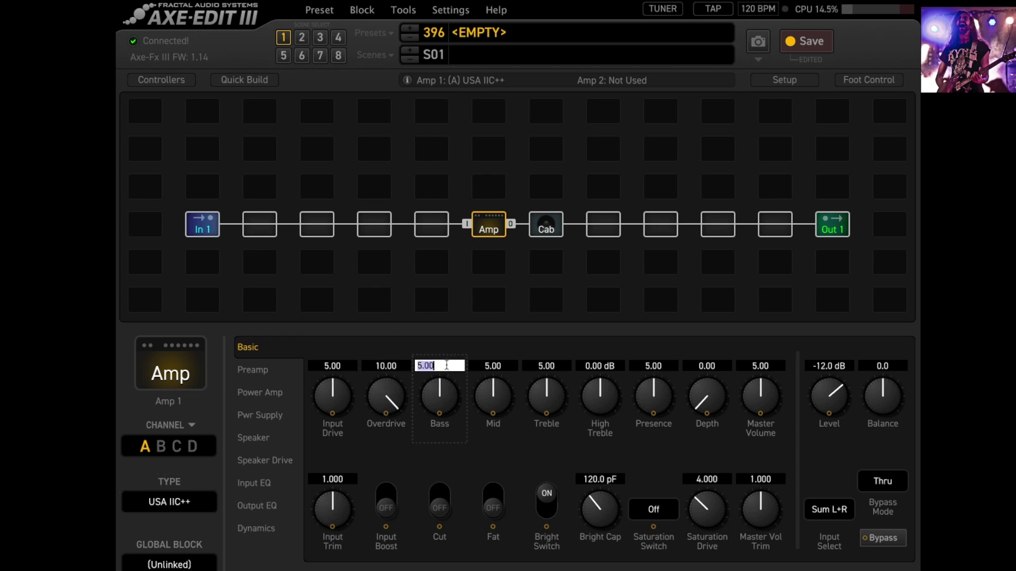
{"action": "type", "text": "2"}
{"action": "key", "text": "Return"}
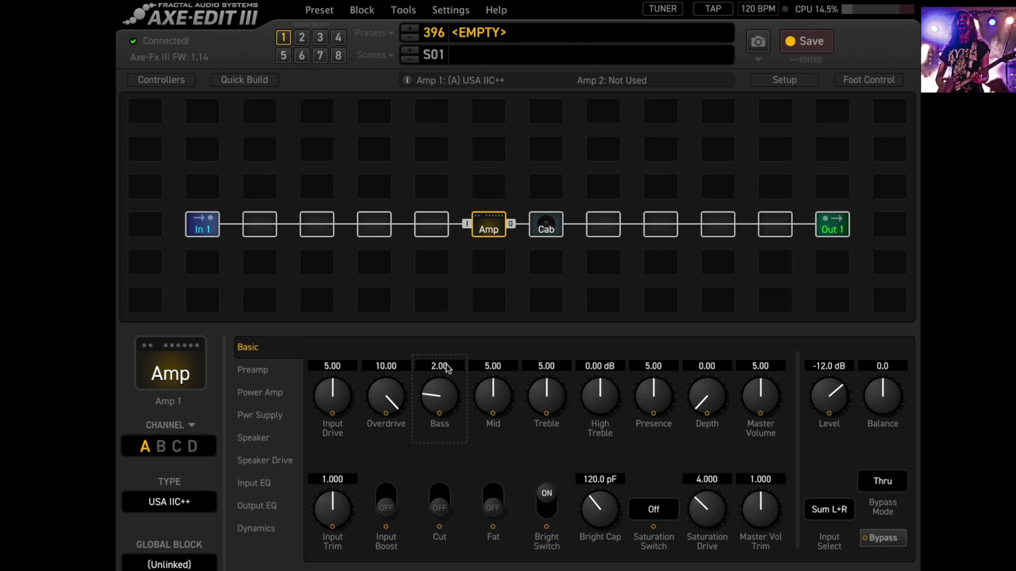
{"action": "double_click", "coordinate": [502, 365]}
{"action": "type", "text": "3"}
{"action": "key", "text": "Return"}
{"action": "double_click", "coordinate": [542, 365]}
{"action": "type", "text": "7"}
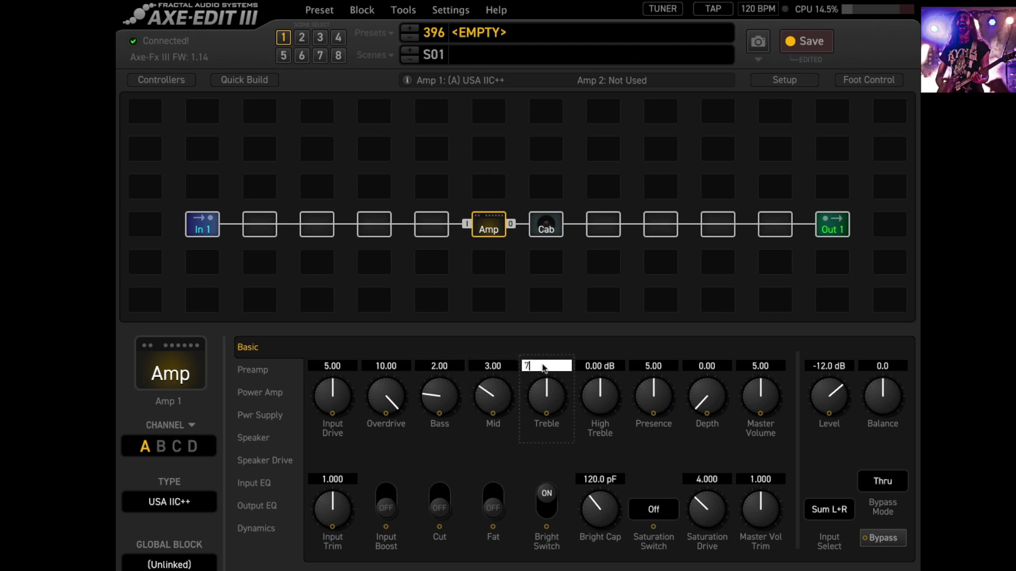
{"action": "key", "text": "Return"}
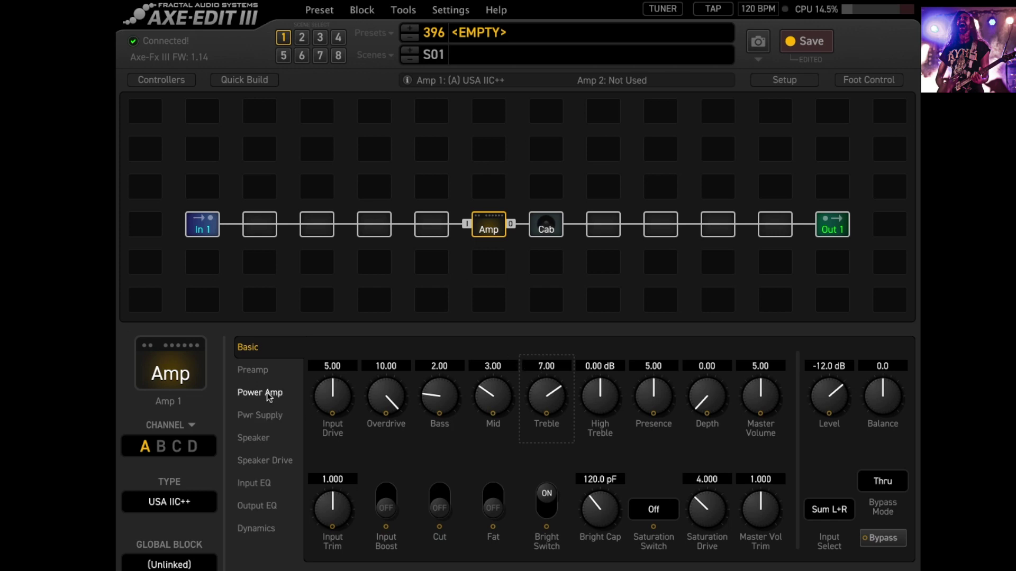
In the amp's output EQ, set the 80 Hz band to 4.5 and the 240 Hz band to -3
{"action": "left_click", "coordinate": [275, 508]}
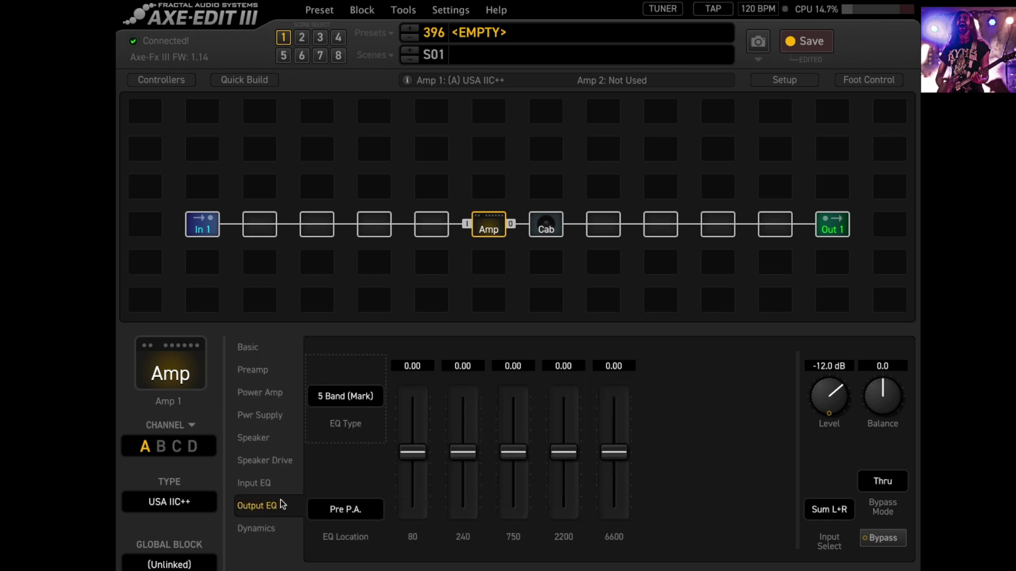
{"action": "double_click", "coordinate": [414, 367]}
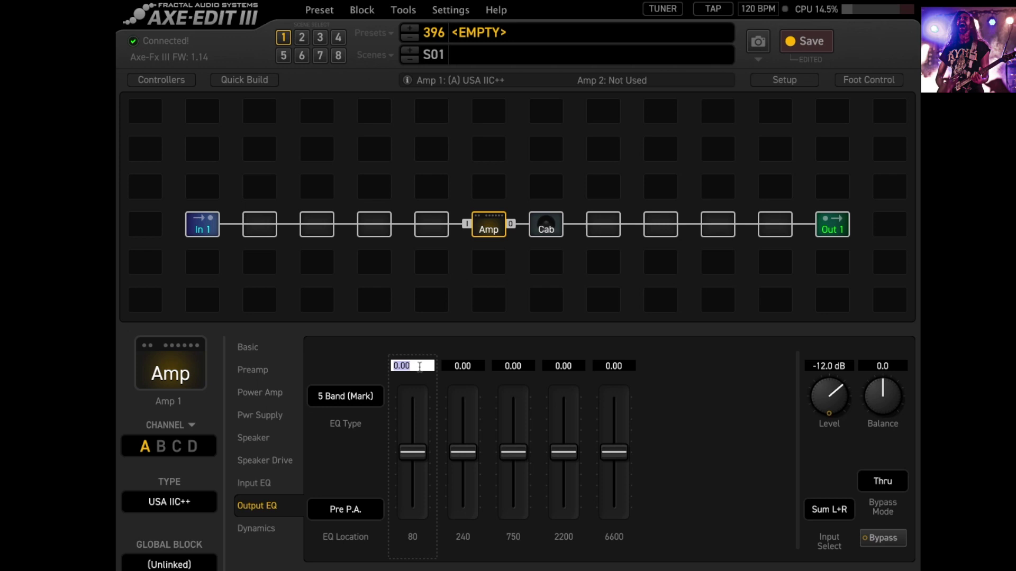
{"action": "type", "text": "4.5"}
{"action": "key", "text": "Return"}
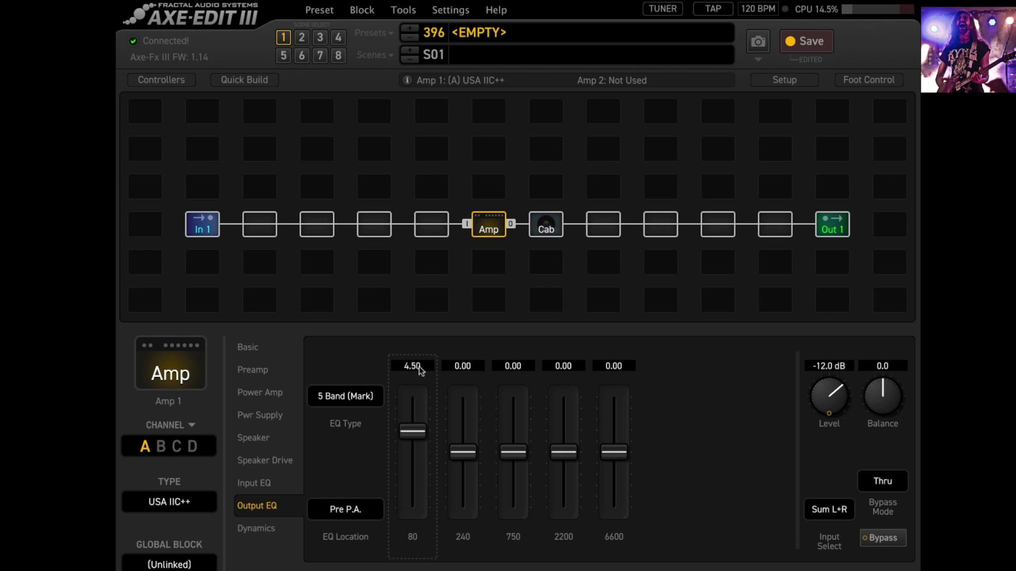
{"action": "double_click", "coordinate": [457, 366]}
{"action": "type", "text": "-3"}
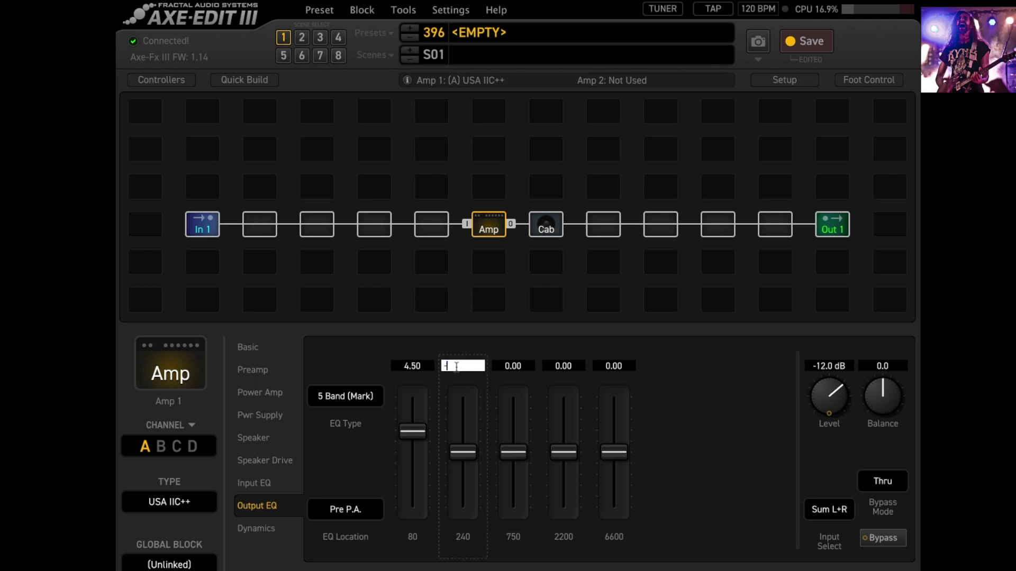
{"action": "key", "text": "Return"}
Set the output EQ's 750 Hz band to -6, the 2200 Hz band to 4 and the 6600 Hz band to 2
{"action": "double_click", "coordinate": [498, 367]}
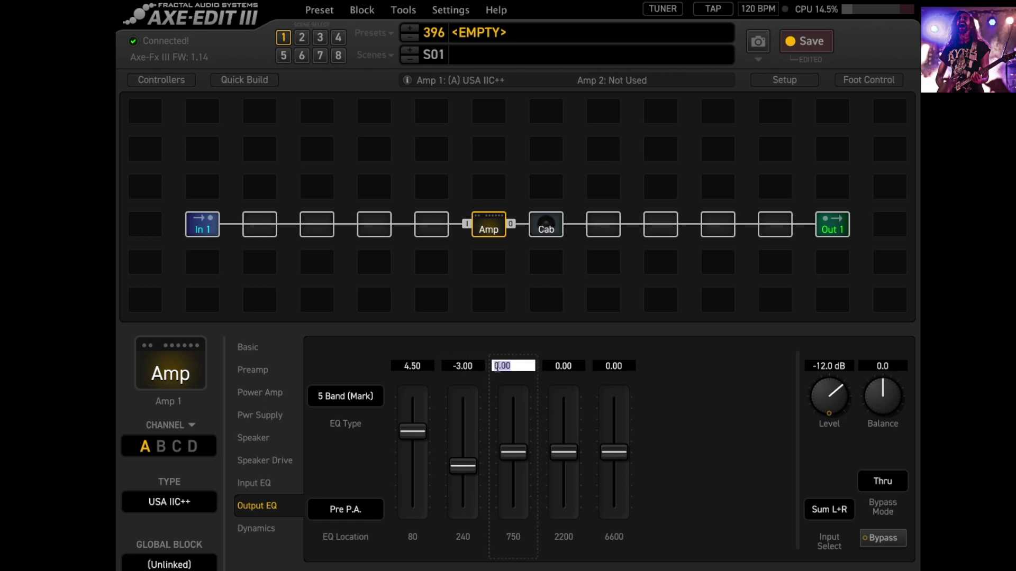
{"action": "type", "text": "-5"}
{"action": "key", "text": "Return"}
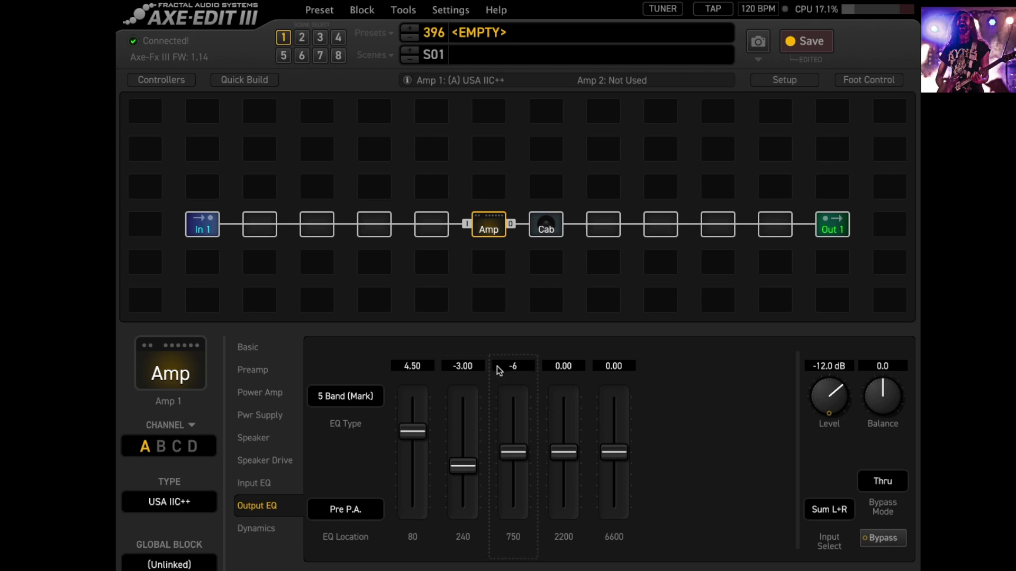
{"action": "double_click", "coordinate": [562, 366]}
{"action": "type", "text": "4"}
{"action": "key", "text": "Return"}
{"action": "double_click", "coordinate": [609, 366]}
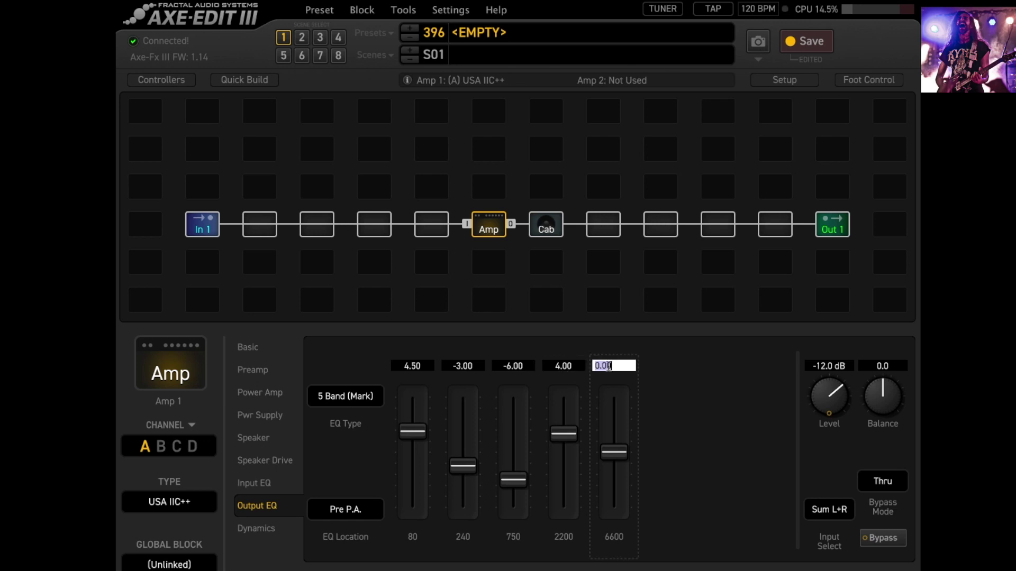
{"action": "key", "text": "Return"}
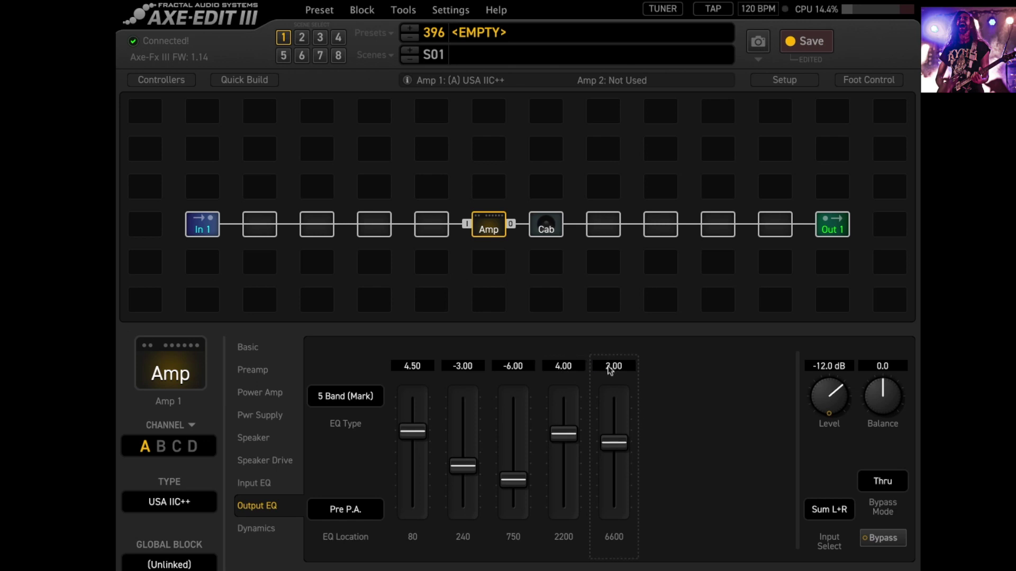
Set the amp's basic Presence to 1 and Master Volume to 4
{"action": "left_click", "coordinate": [271, 349]}
{"action": "double_click", "coordinate": [664, 366]}
{"action": "type", "text": "1"}
{"action": "key", "text": "Return"}
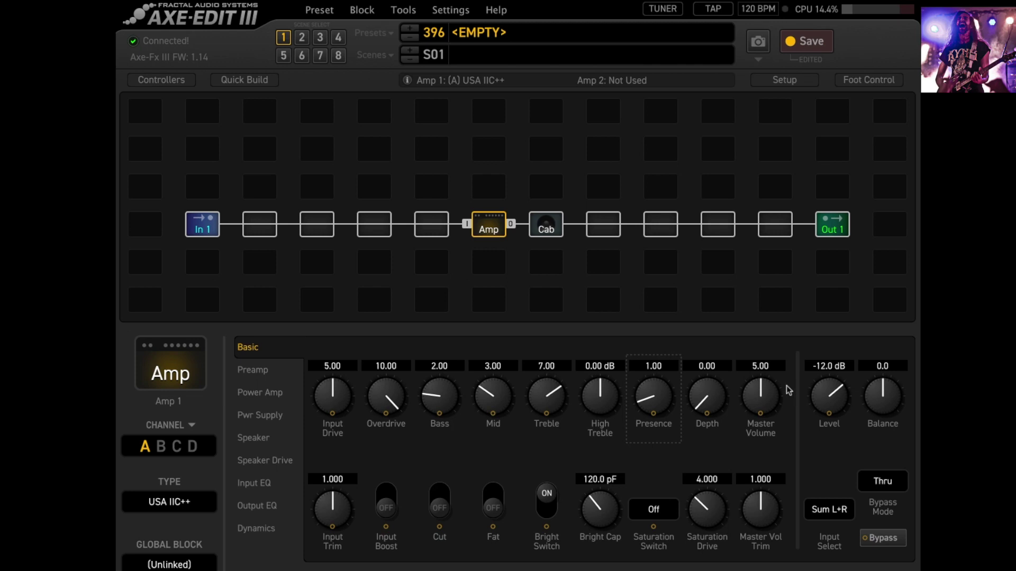
{"action": "double_click", "coordinate": [760, 366]}
{"action": "type", "text": "4"}
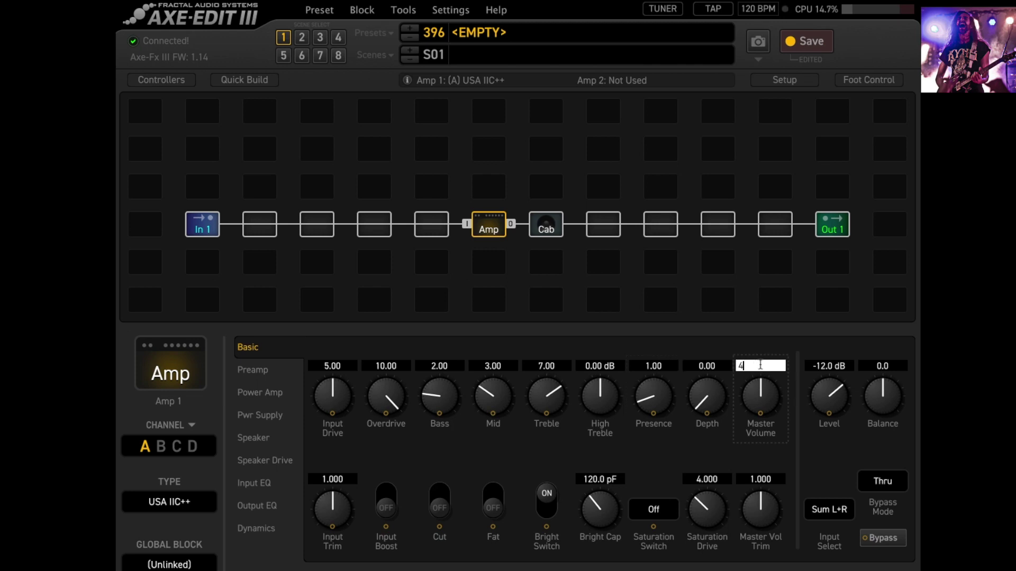
{"action": "key", "text": "Return"}
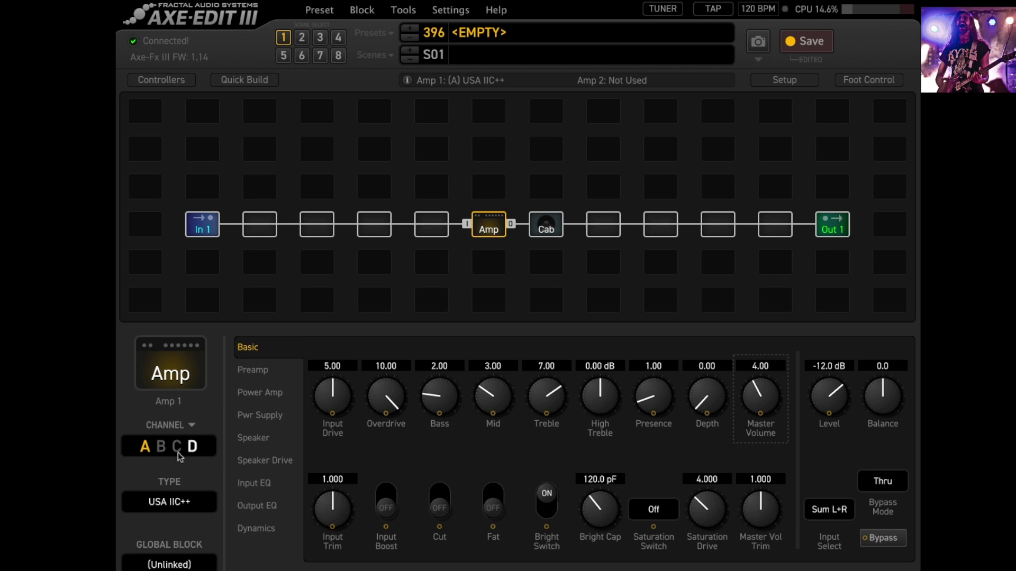
Switch the amp block to channel B and set its amp type to Deluxe Tweed
{"action": "left_click", "coordinate": [161, 449]}
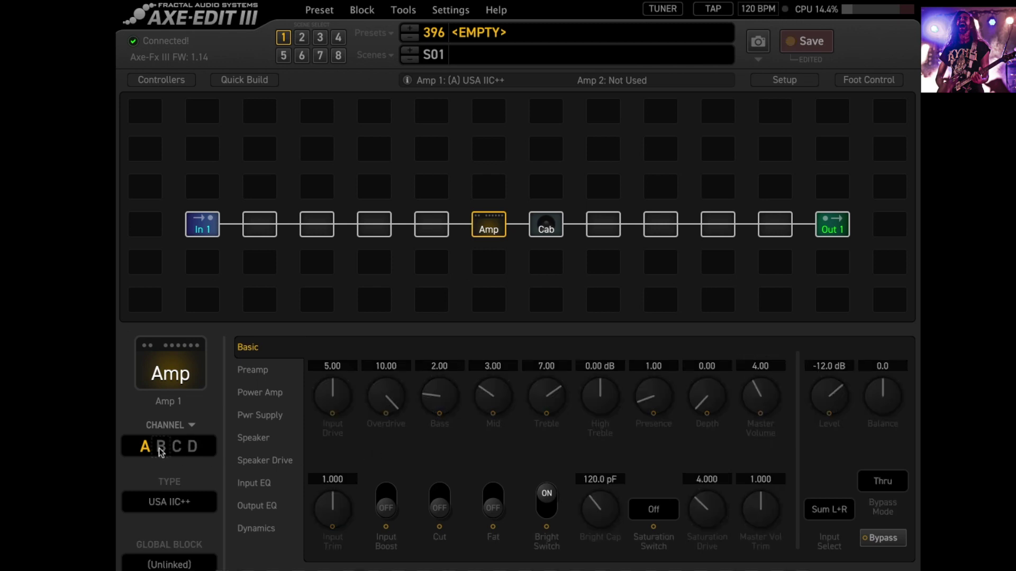
{"action": "left_click", "coordinate": [170, 502]}
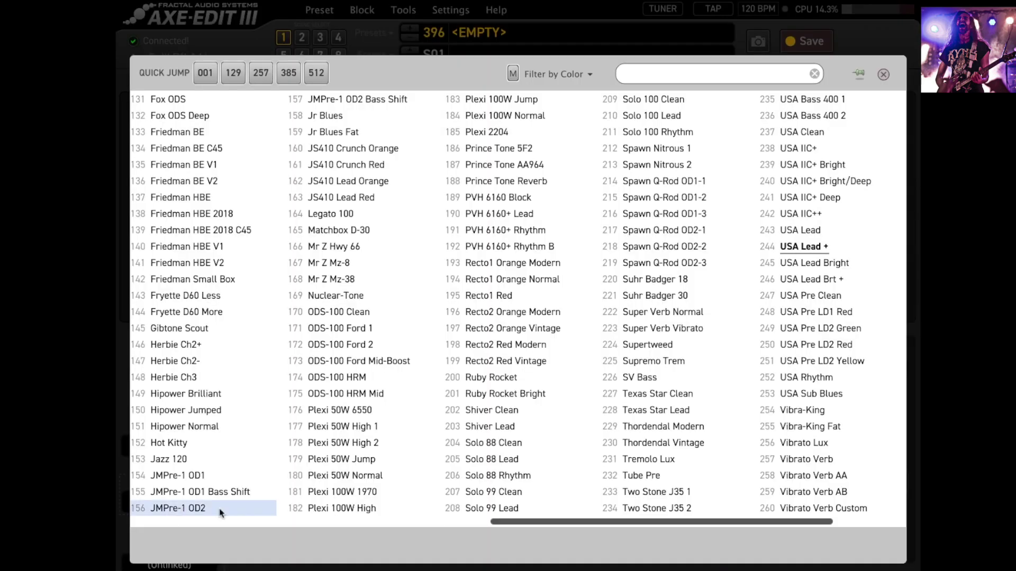
{"action": "left_click_drag", "start_coordinate": [576, 525], "coordinate": [234, 510]}
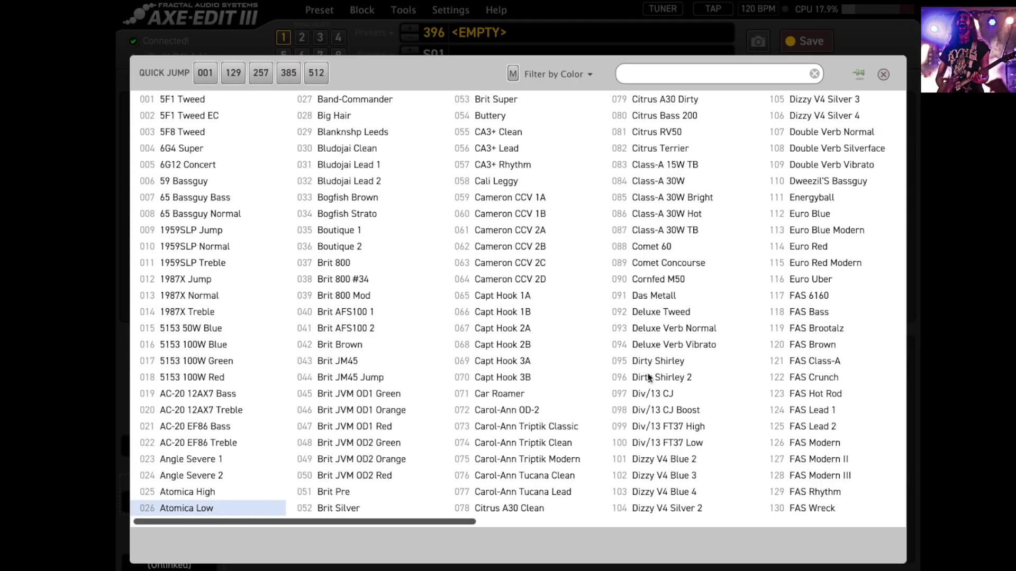
{"action": "left_click", "coordinate": [662, 313]}
Set the Deluxe Tweed's Bass to 2, Mid to 3, Treble to 6 and Input Drive to about 3.75
{"action": "left_click", "coordinate": [443, 365]}
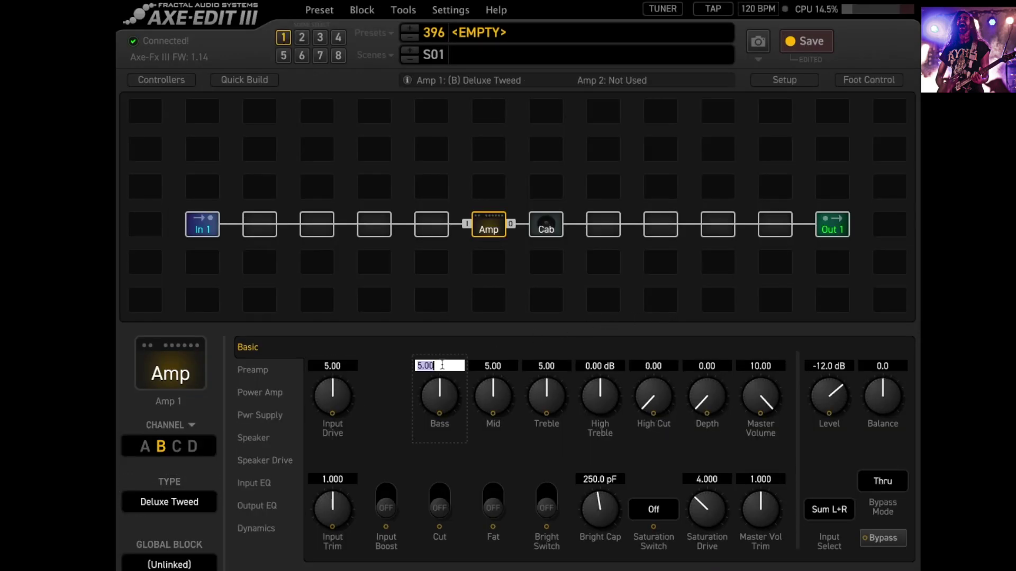
{"action": "type", "text": "2"}
{"action": "key", "text": "Return"}
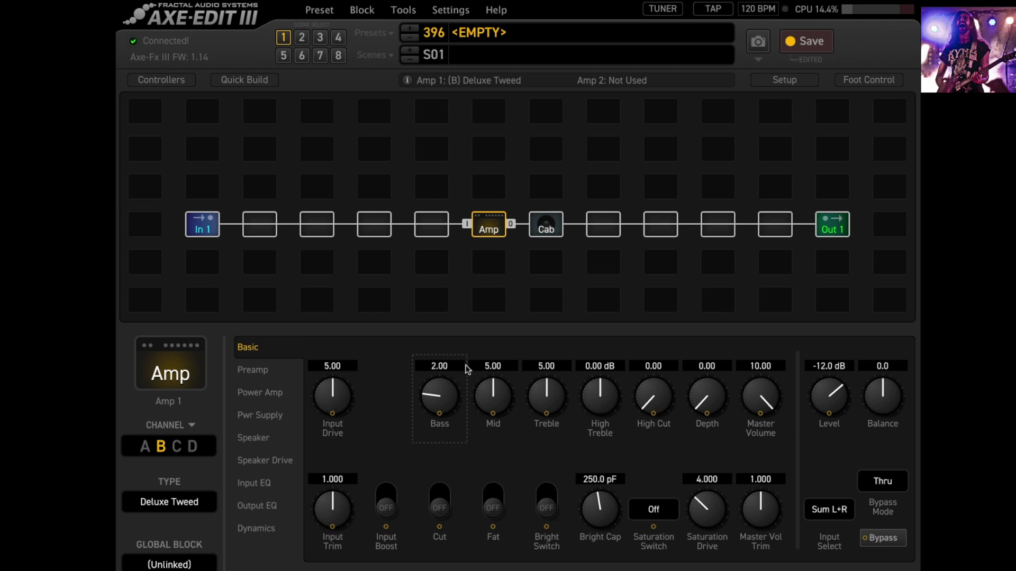
{"action": "left_click", "coordinate": [490, 366]}
{"action": "type", "text": "3"}
{"action": "key", "text": "Return"}
{"action": "left_click", "coordinate": [540, 365]}
{"action": "type", "text": "6"}
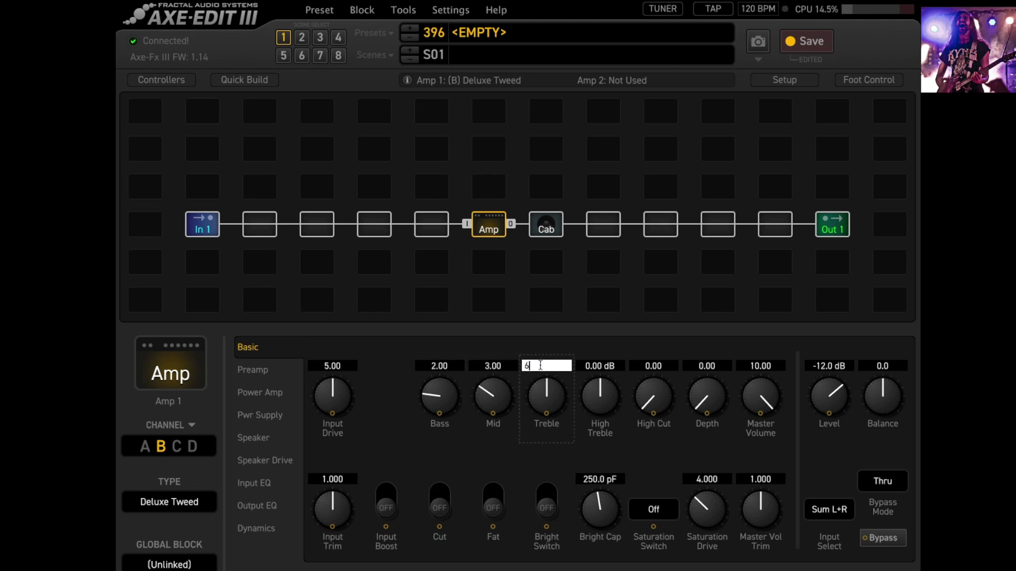
{"action": "key", "text": "Return"}
{"action": "left_click_drag", "start_coordinate": [333, 394], "coordinate": [318, 420]}
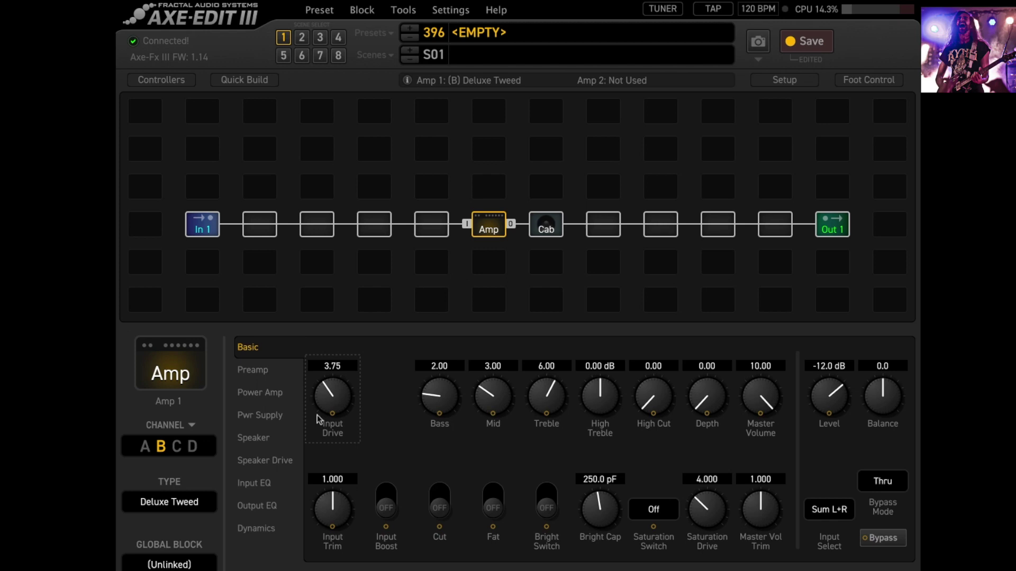
Set the speaker compression in the amp's speaker drive settings to 5
{"action": "left_click", "coordinate": [273, 462]}
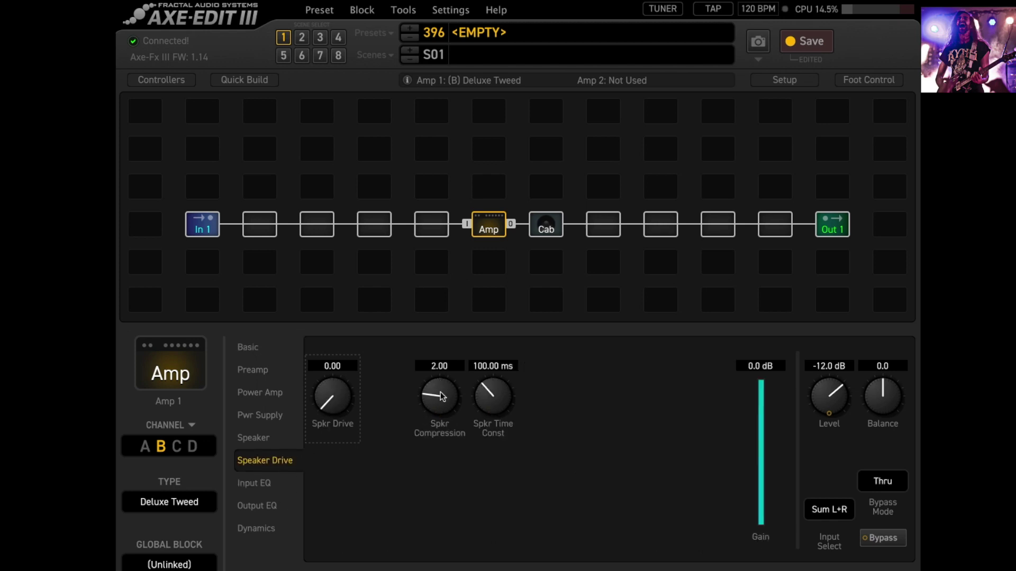
{"action": "double_click", "coordinate": [437, 366]}
{"action": "type", "text": "5"}
{"action": "key", "text": "Return"}
{"action": "left_click", "coordinate": [739, 393]}
Set the Supply Sag in the amp's power supply settings to 5
{"action": "left_click", "coordinate": [275, 416]}
{"action": "double_click", "coordinate": [331, 367]}
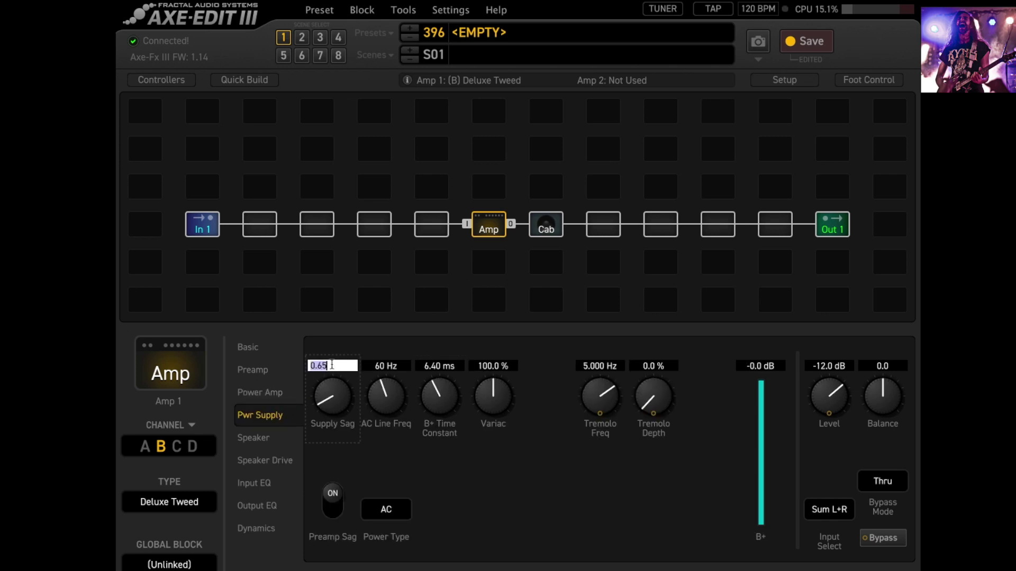
{"action": "type", "text": "5"}
{"action": "key", "text": "Return"}
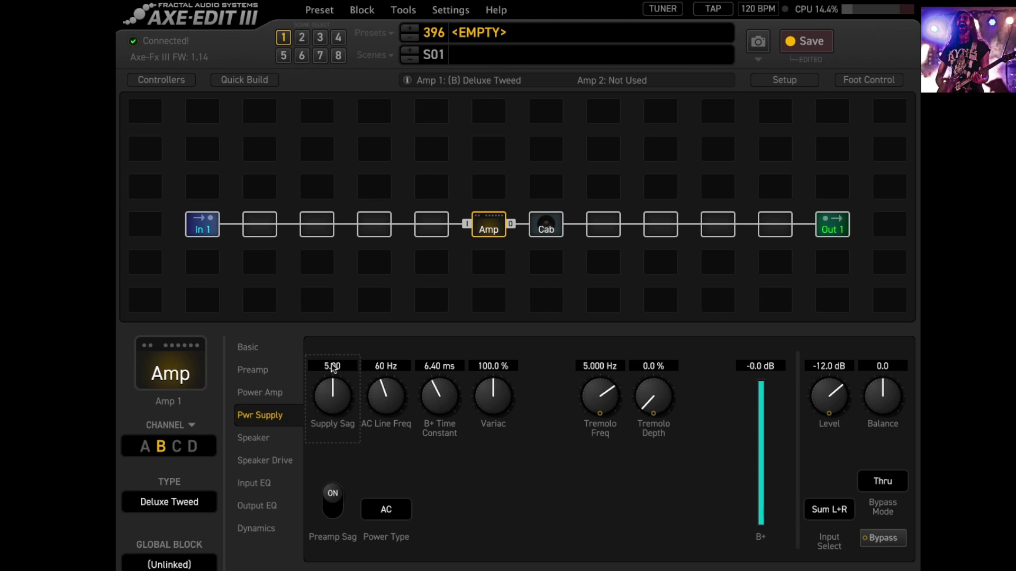
Switch the cab block to channel B and load 1x10 Prince Tone SF 57 C from the Factory 1 bank into Cab 1
{"action": "left_click", "coordinate": [550, 228]}
{"action": "left_click", "coordinate": [161, 448]}
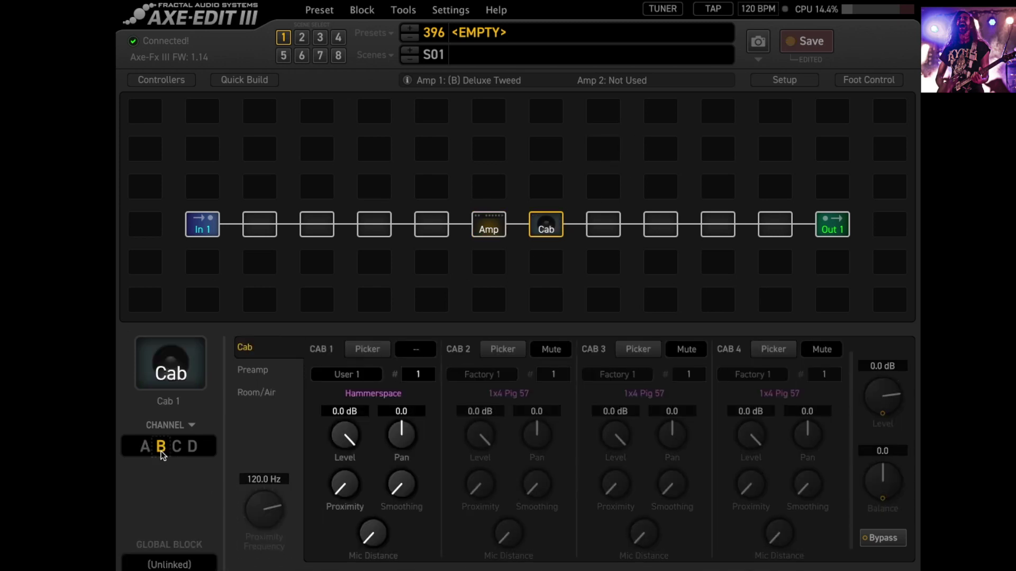
{"action": "left_click", "coordinate": [347, 375]}
{"action": "left_click", "coordinate": [367, 349]}
{"action": "left_click", "coordinate": [368, 349]}
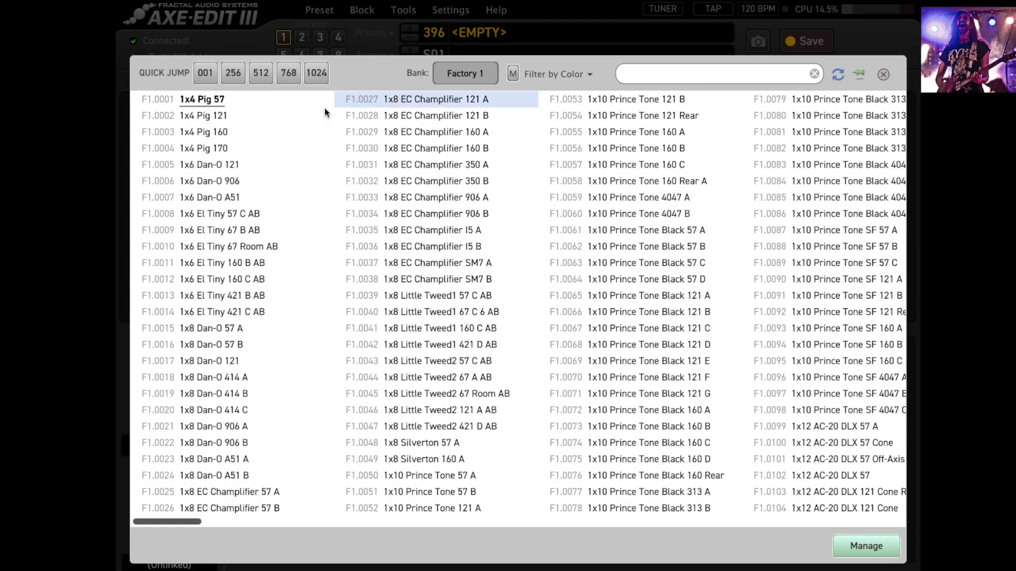
{"action": "mouse_move", "coordinate": [183, 521]}
{"action": "left_mouse_down"}
{"action": "mouse_move", "coordinate": [223, 525]}
{"action": "mouse_move", "coordinate": [186, 524]}
{"action": "left_mouse_up"}
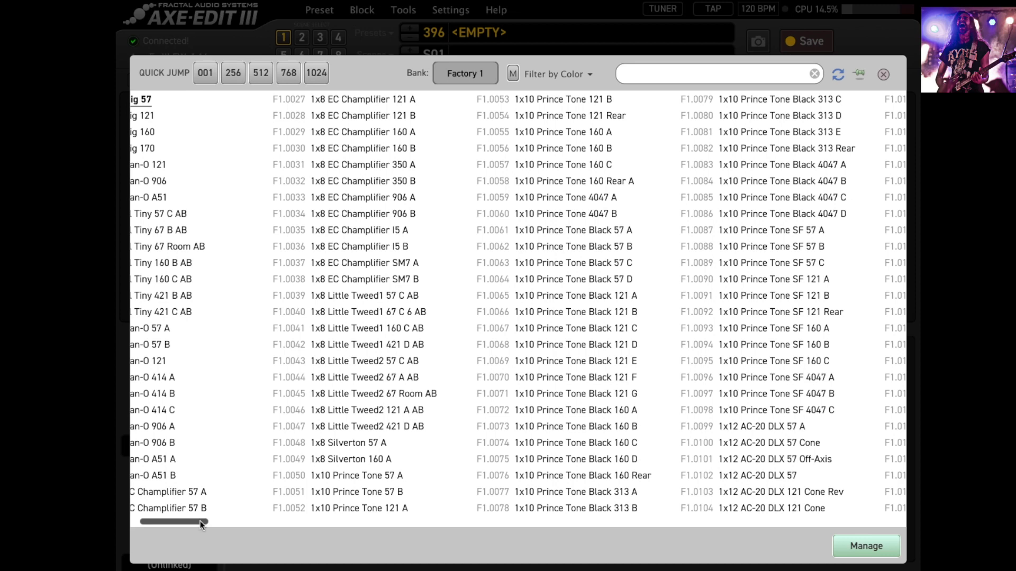
{"action": "left_click_drag", "start_coordinate": [198, 519], "coordinate": [226, 519]}
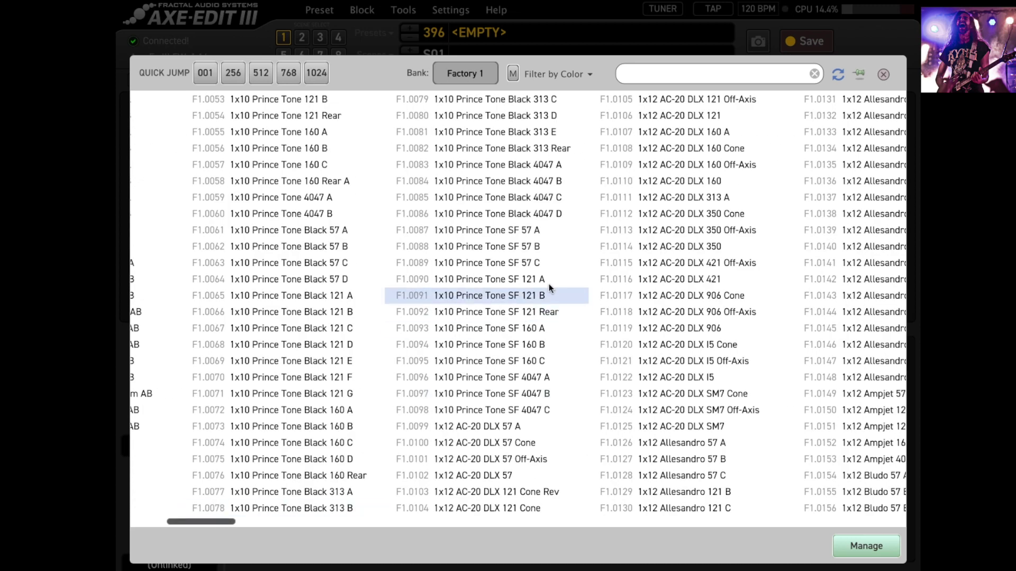
{"action": "double_click", "coordinate": [542, 265]}
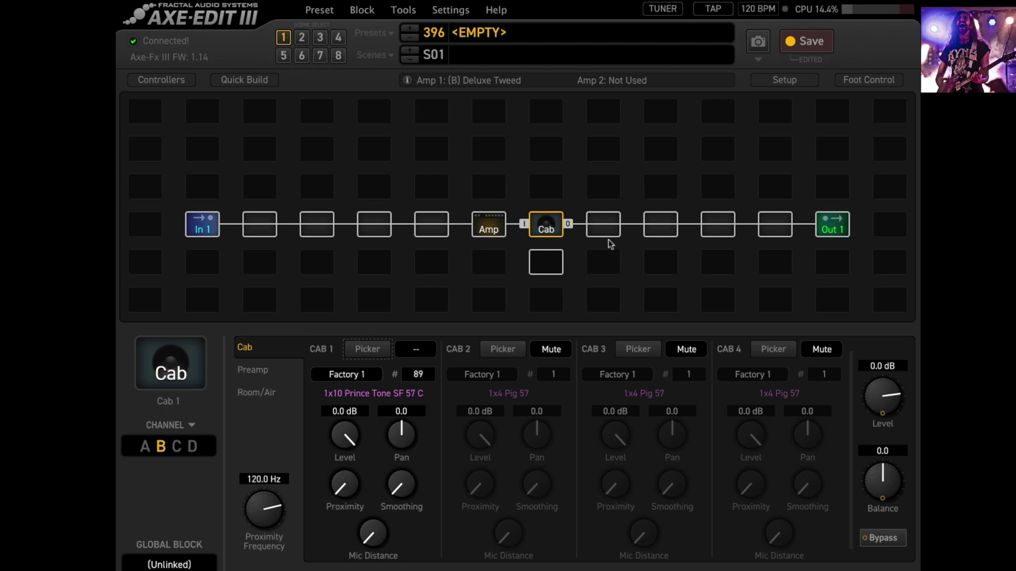
Unmute Cab 2 and load 1x10 Prince Tone Black 121 A from the Factory 1 bank into it
{"action": "left_click", "coordinate": [562, 351]}
{"action": "left_click", "coordinate": [549, 366]}
{"action": "left_click", "coordinate": [483, 376]}
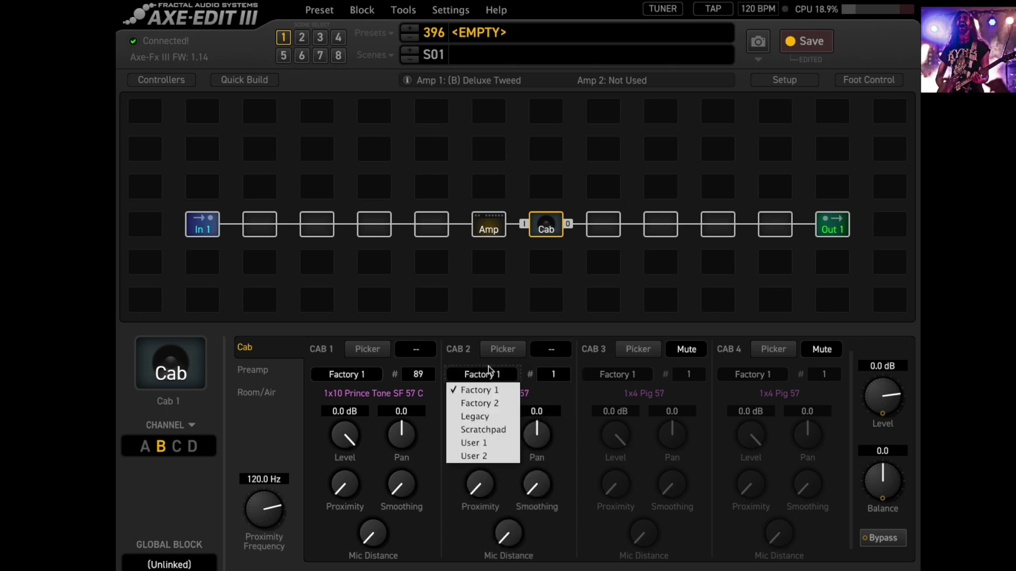
{"action": "left_click", "coordinate": [492, 371]}
{"action": "left_click", "coordinate": [502, 350]}
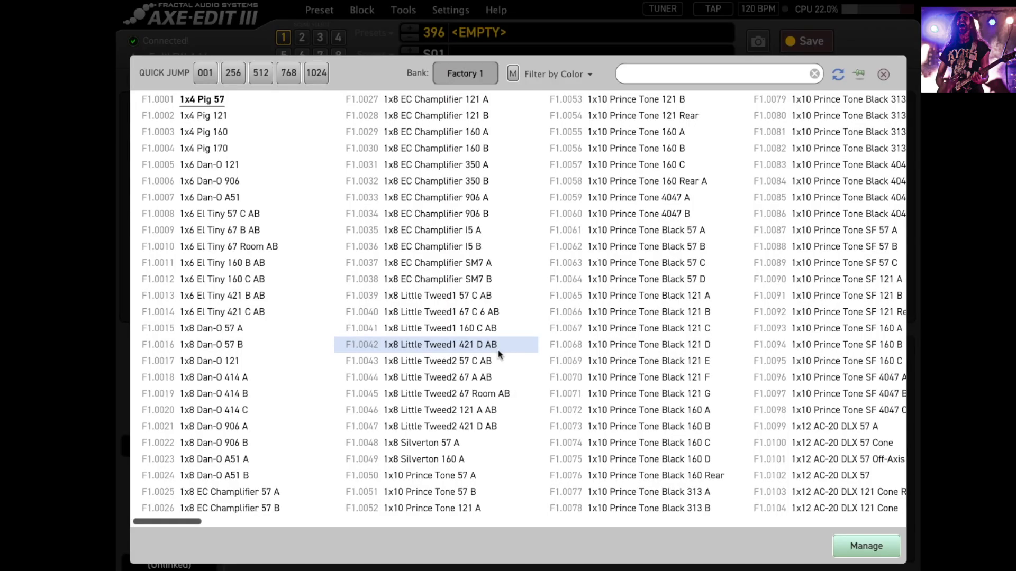
{"action": "scroll", "coordinate": [499, 353], "scroll_direction": "right", "scroll_amount": 3}
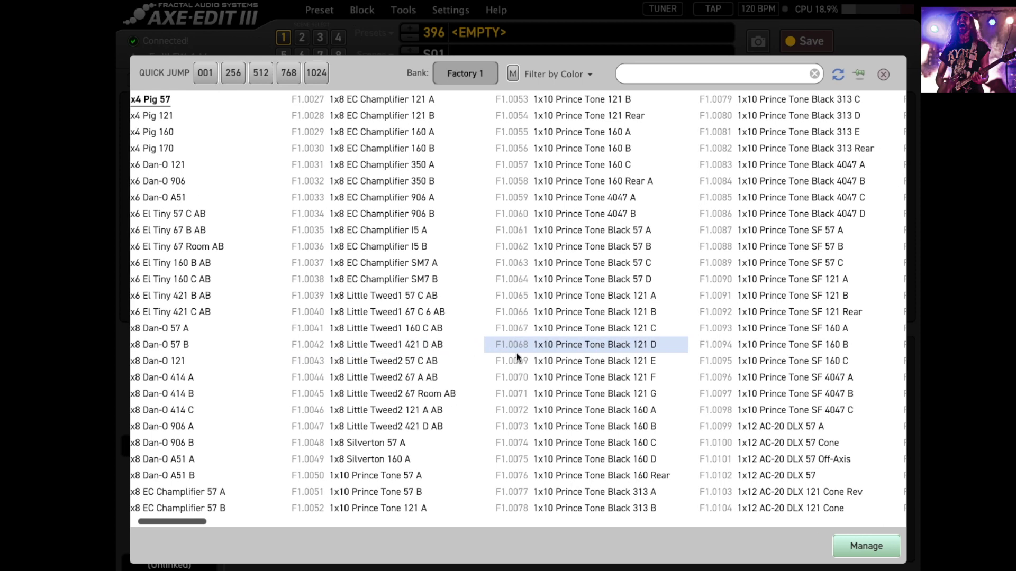
{"action": "double_click", "coordinate": [646, 297]}
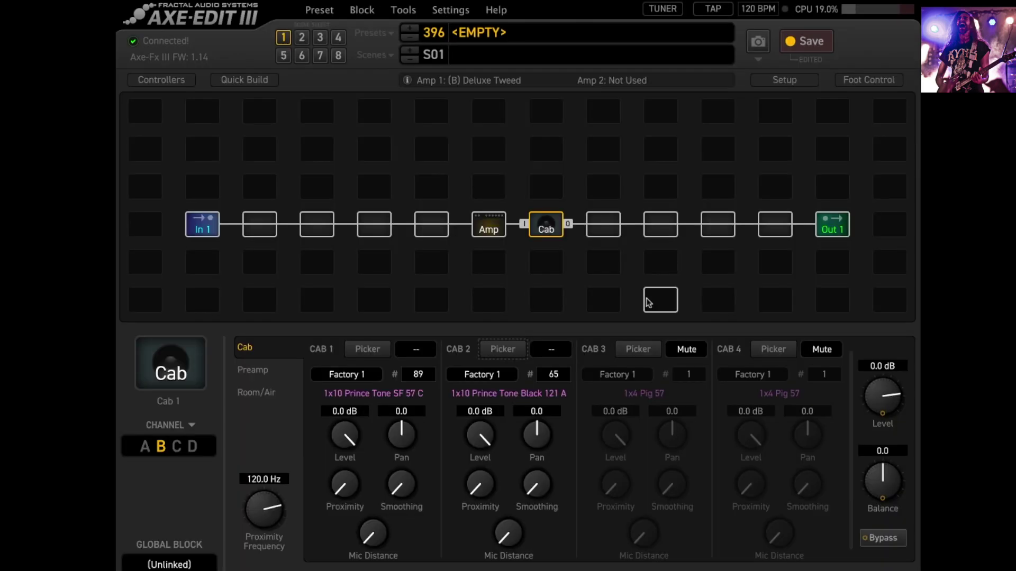
Set the Cab 2 level to -9 dB
{"action": "double_click", "coordinate": [493, 411]}
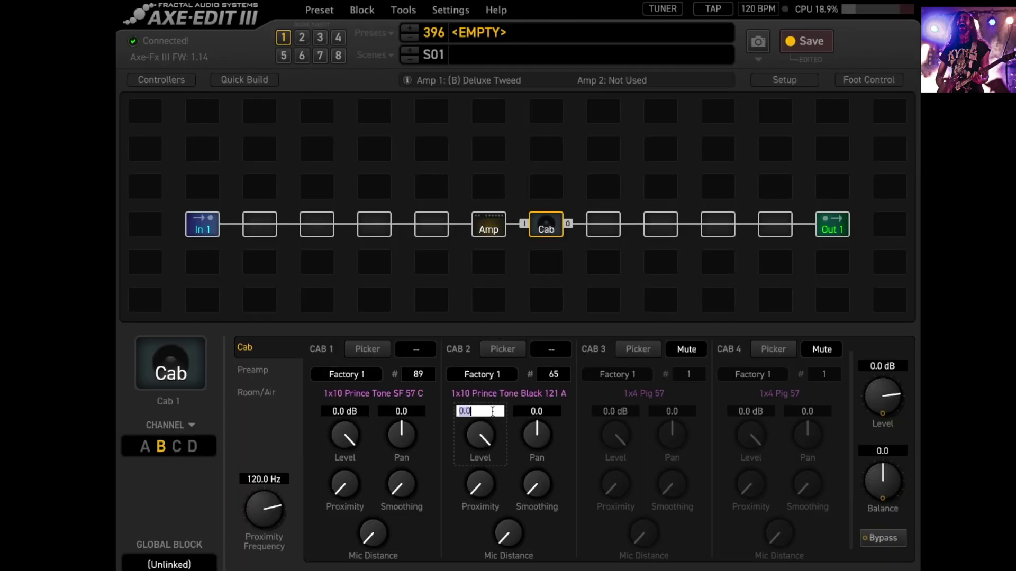
{"action": "type", "text": "-9"}
{"action": "key", "text": "Return"}
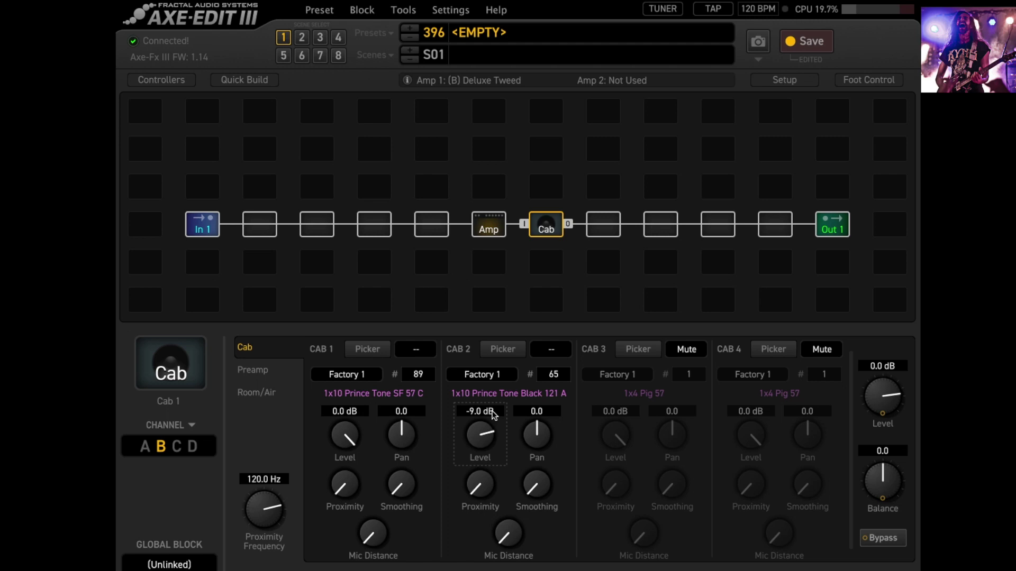
Set the Cab 2 level to -12 dB and switch the cab block back to channel A
{"action": "double_click", "coordinate": [492, 412]}
{"action": "type", "text": "-12"}
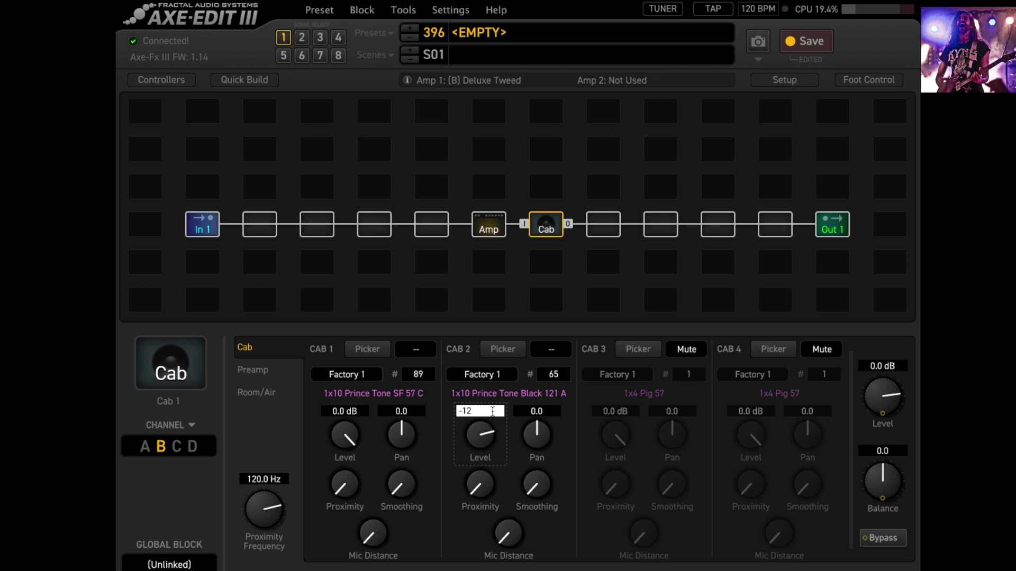
{"action": "key", "text": "Return"}
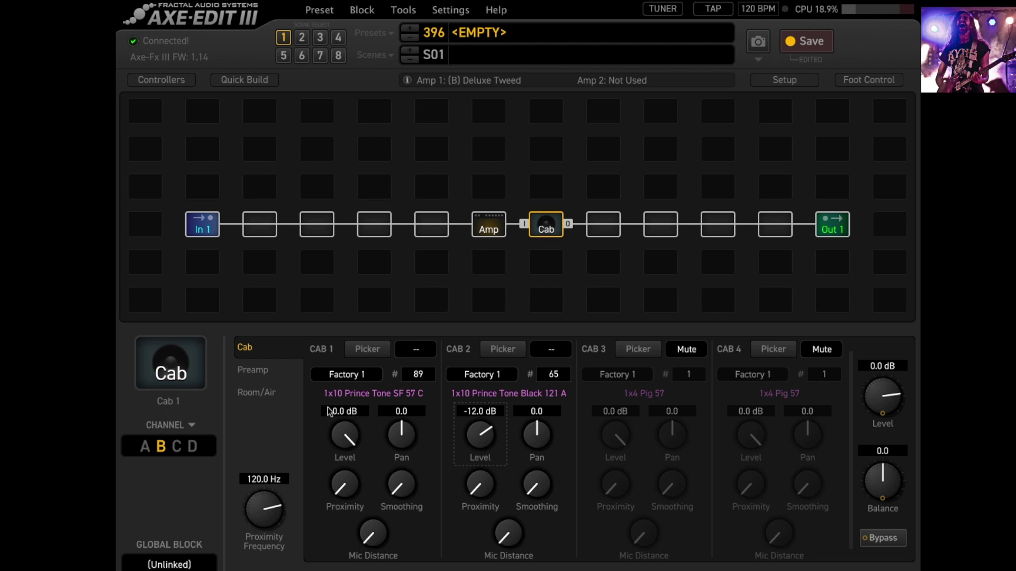
{"action": "left_click", "coordinate": [146, 447]}
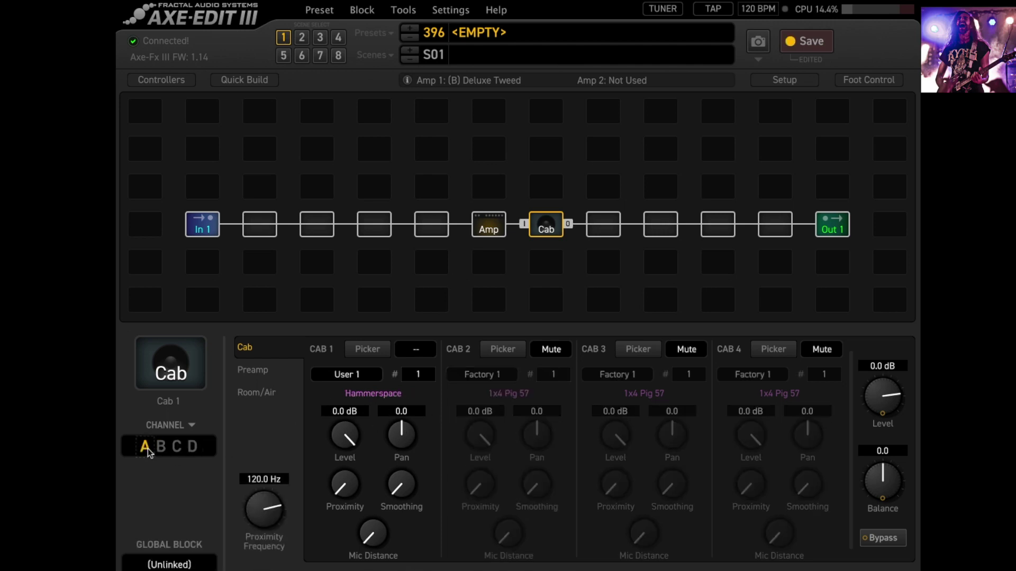
Switch the amp block back to channel A and save the preset
{"action": "left_click", "coordinate": [482, 226]}
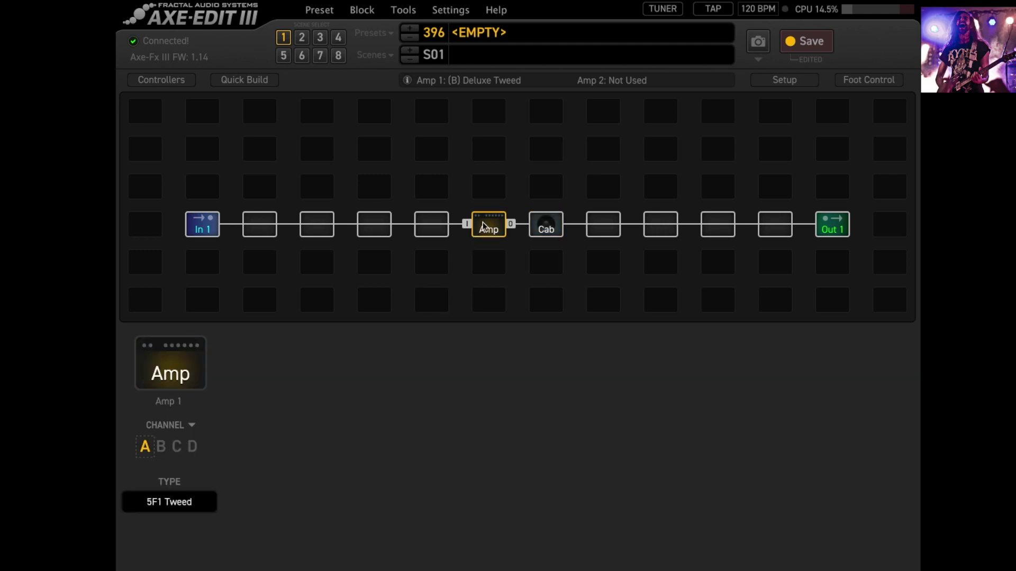
{"action": "left_click", "coordinate": [144, 448]}
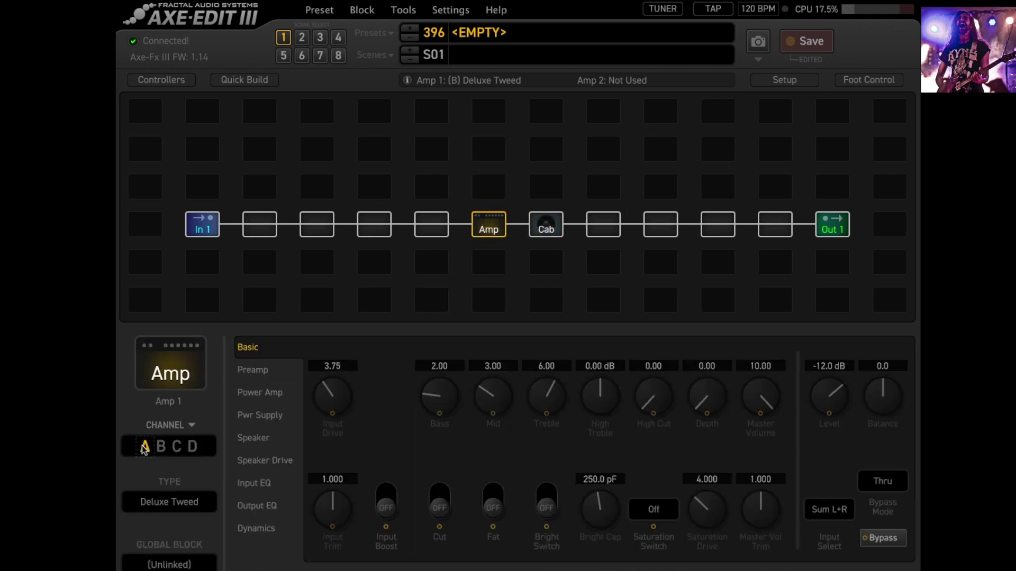
{"action": "left_click", "coordinate": [823, 44]}
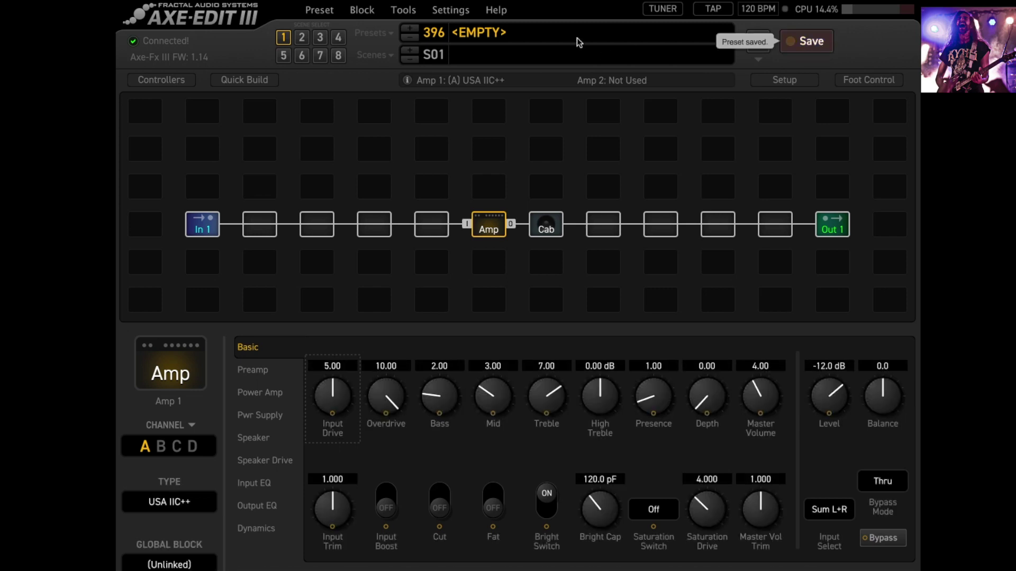
Rename preset 396 as "LT C++/ Tweed"
{"action": "left_click", "coordinate": [558, 36]}
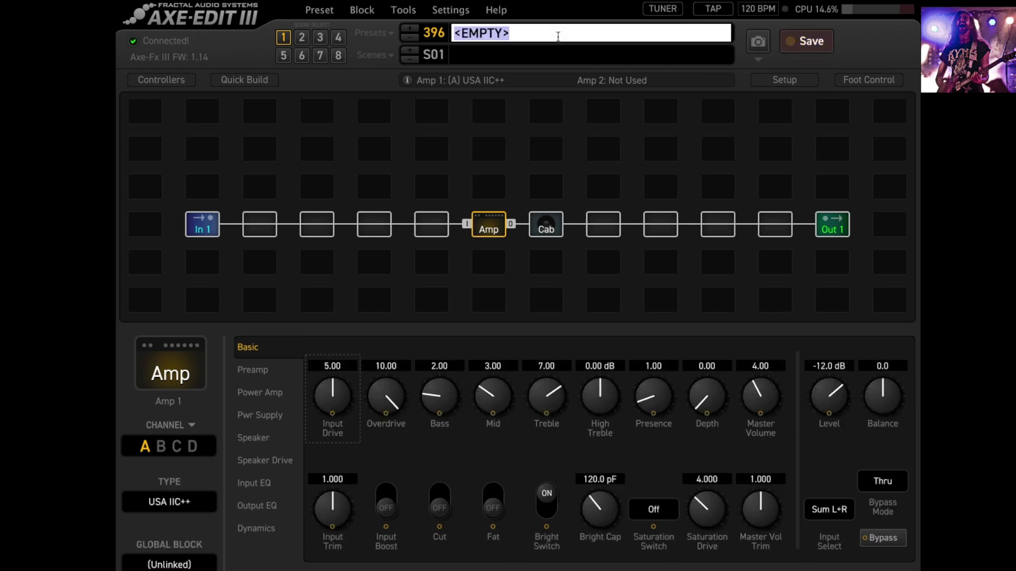
{"action": "type", "text": "LT C++"}
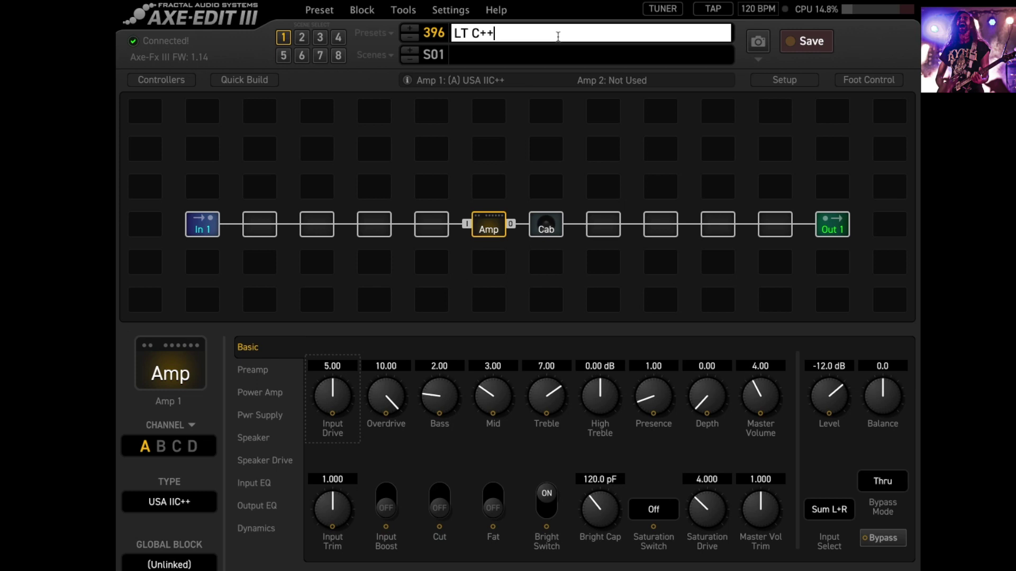
{"action": "type", "text": "/ Tweed"}
{"action": "key", "text": "Return"}
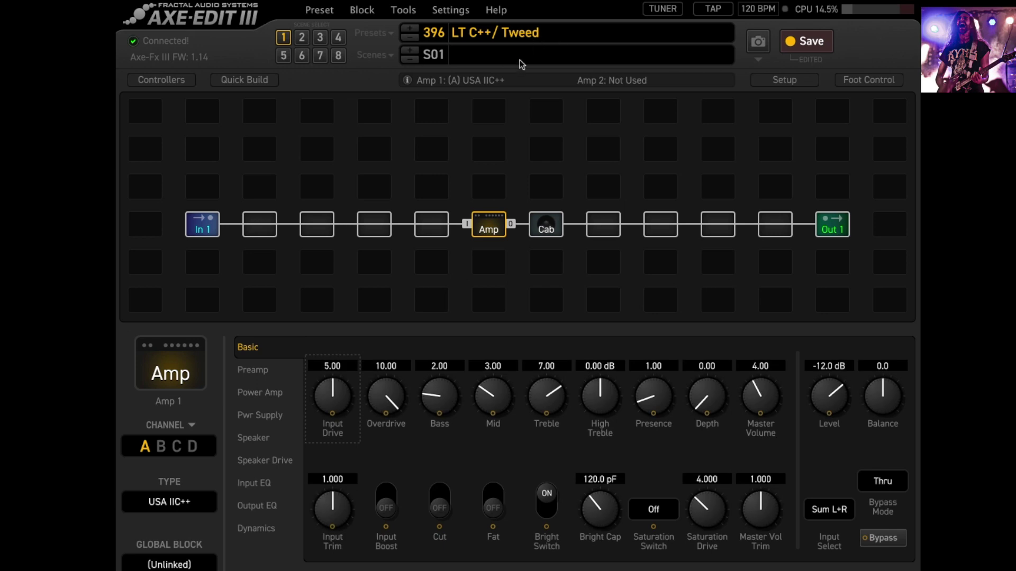
Name scene 1 "C++ Rhythm"
{"action": "left_click", "coordinate": [485, 54]}
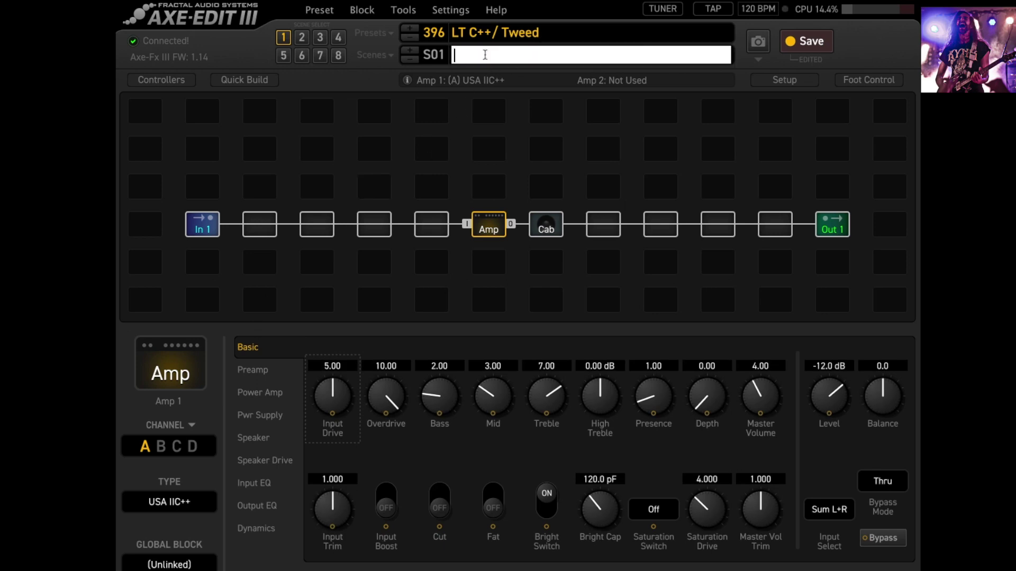
{"action": "type", "text": "C++ Rhythm"}
{"action": "key", "text": "Return"}
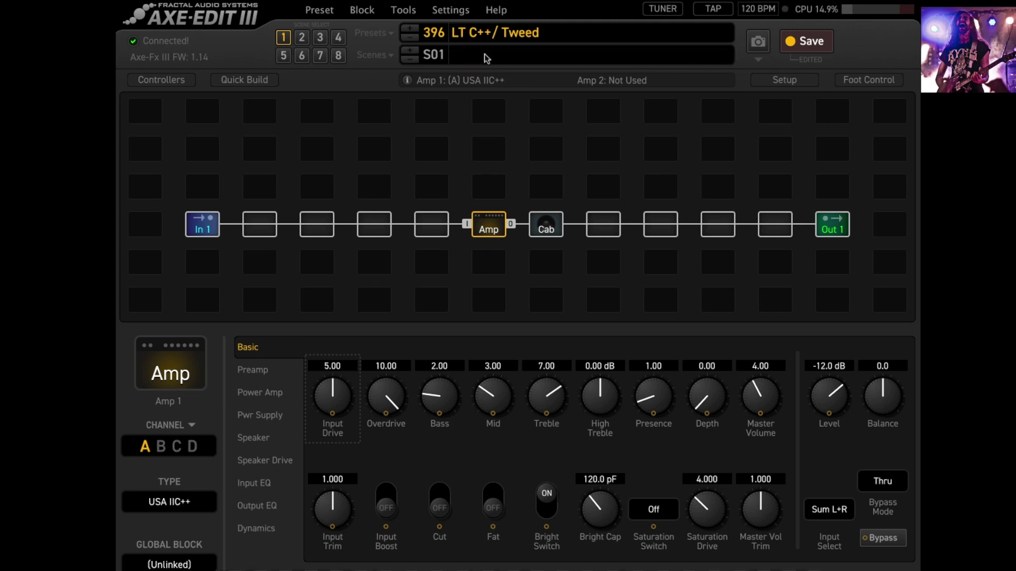
In scene 2, set the amp and cab blocks to channel B and save the preset
{"action": "left_click", "coordinate": [302, 38]}
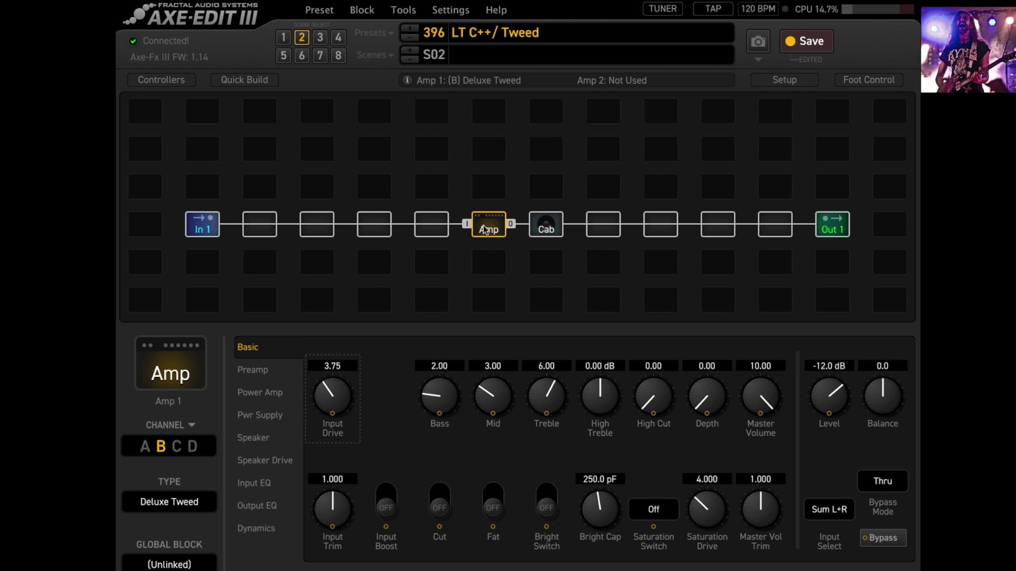
{"action": "left_click", "coordinate": [550, 223]}
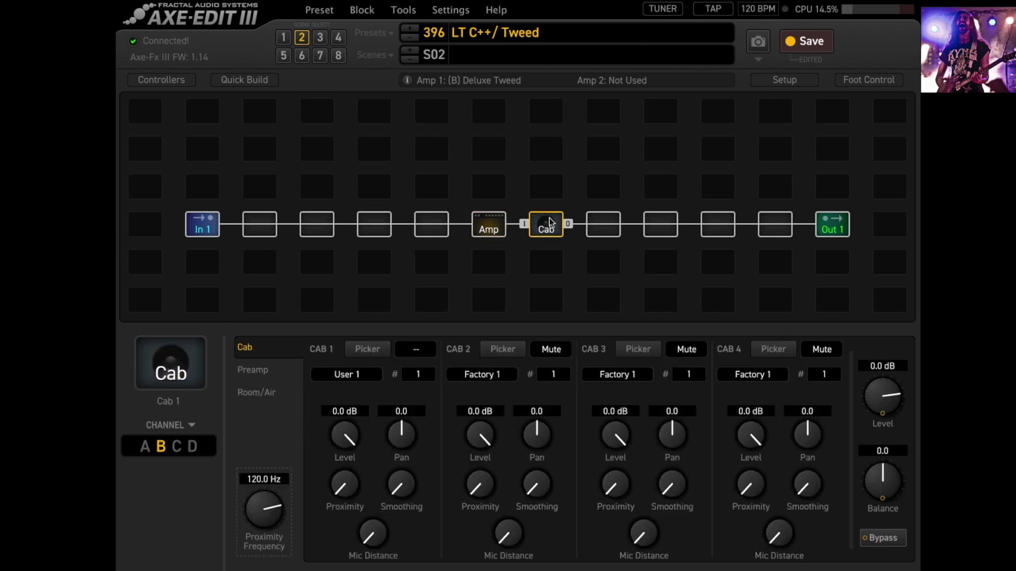
{"action": "left_click", "coordinate": [161, 447]}
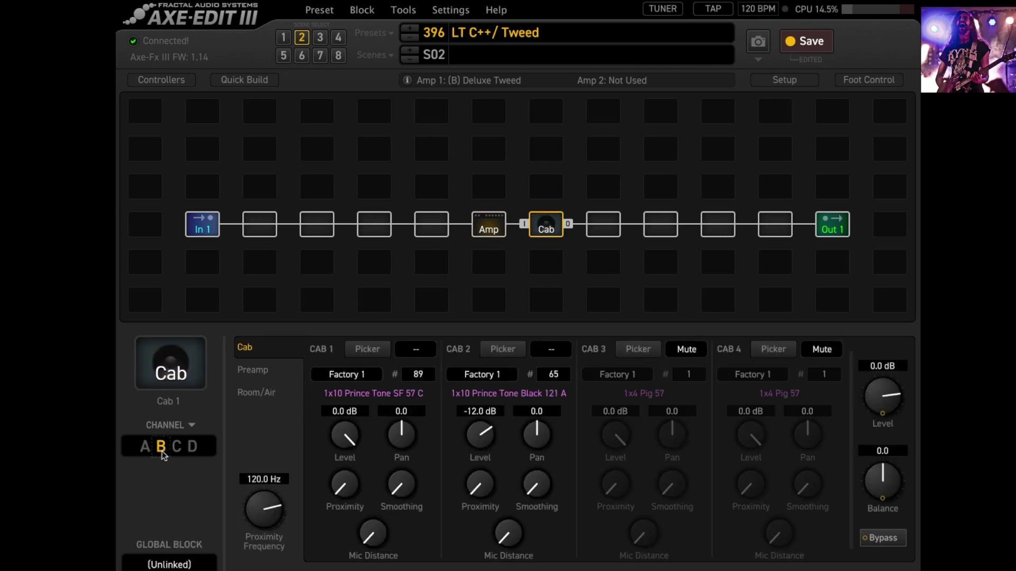
{"action": "left_click", "coordinate": [805, 41]}
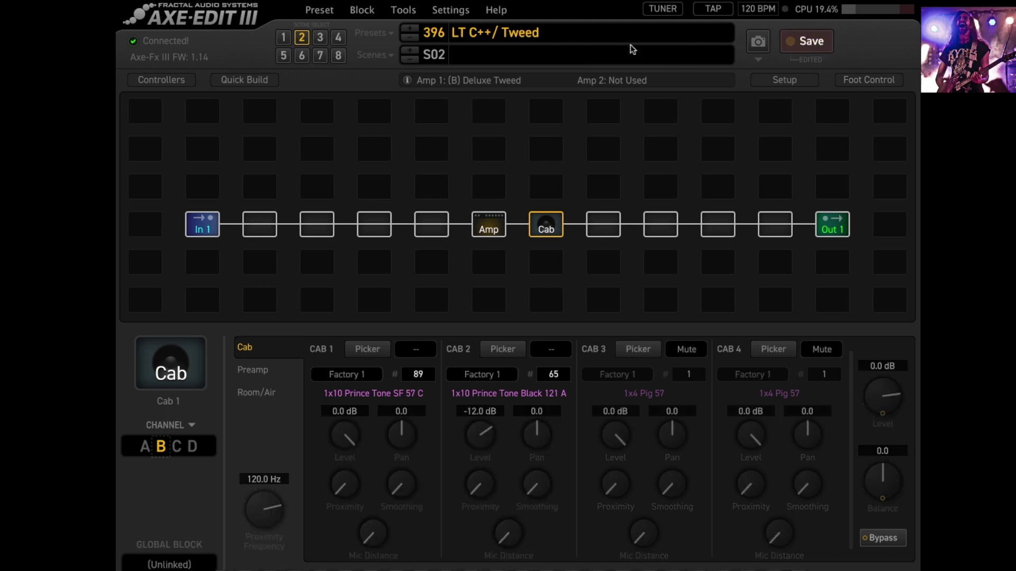
Name scene 2 "Tweed"
{"action": "left_click", "coordinate": [608, 56]}
{"action": "type", "text": "Tw"}
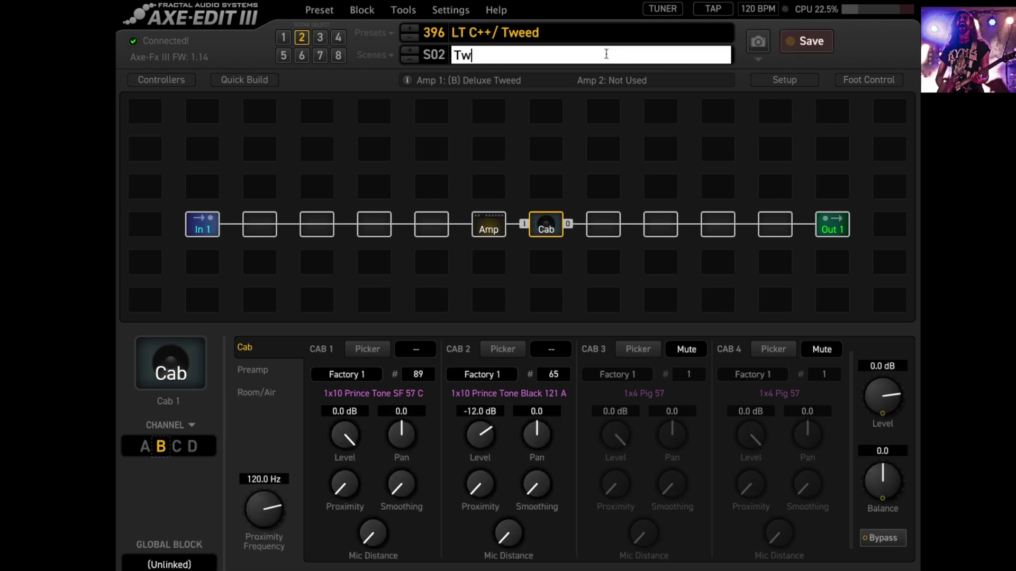
{"action": "type", "text": "eed"}
{"action": "key", "text": "Return"}
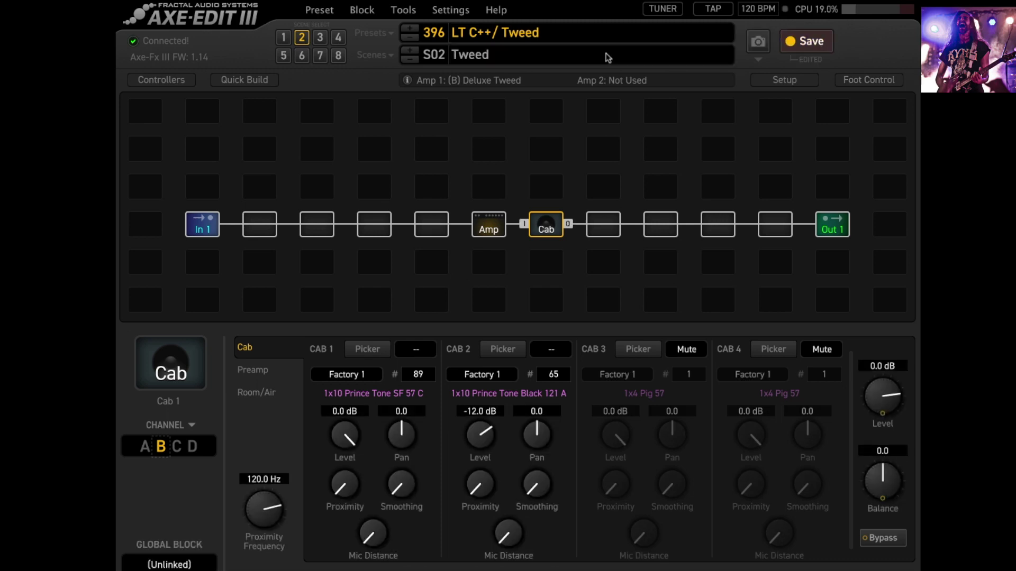
Recall scene 1 and return to scene 2 to compare the two tones
{"action": "left_click", "coordinate": [284, 38]}
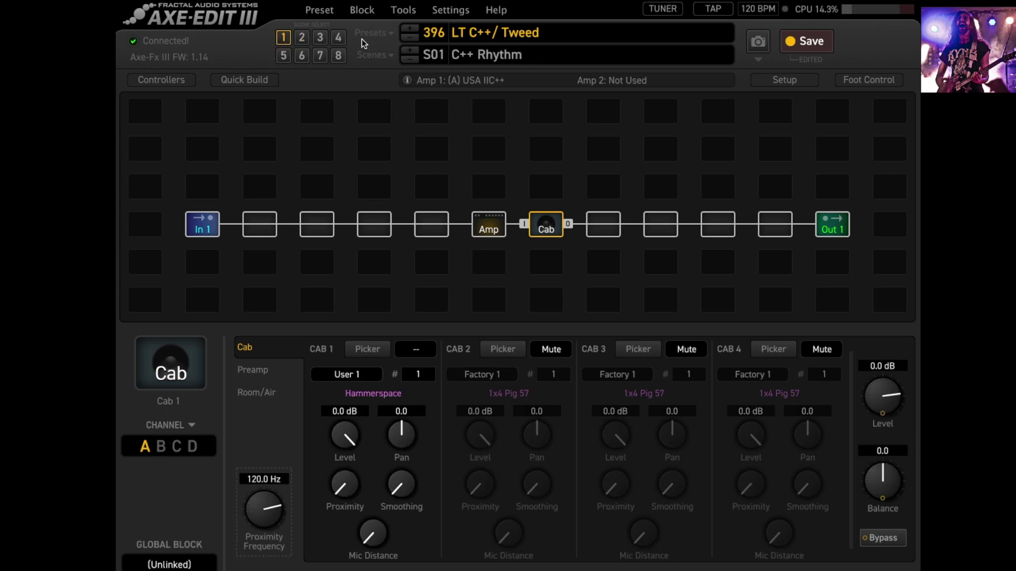
{"action": "left_click", "coordinate": [305, 40]}
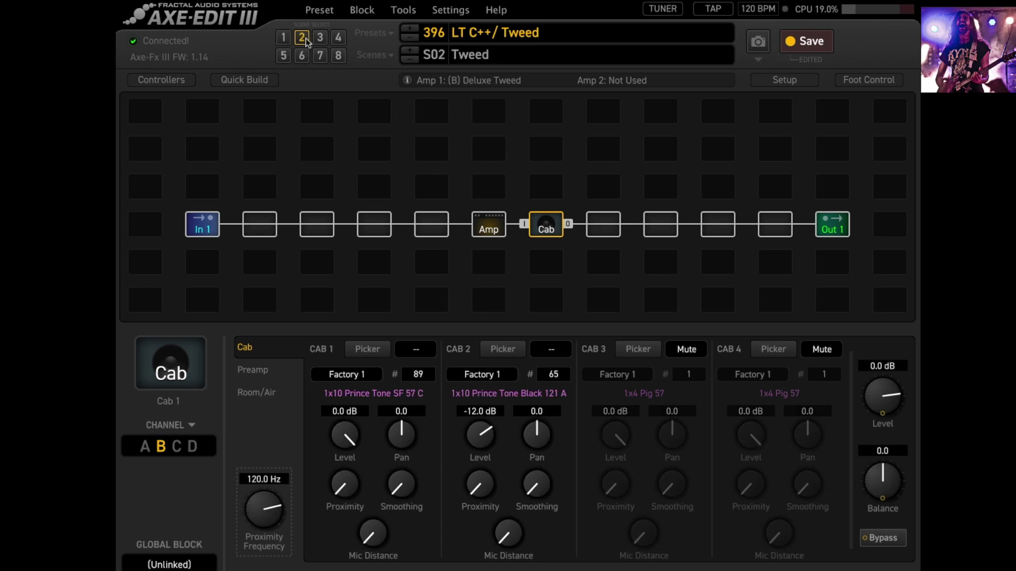
Switch to scene 3 and load the Atomica High amp model on channel C of the amp block
{"action": "left_click", "coordinate": [320, 39]}
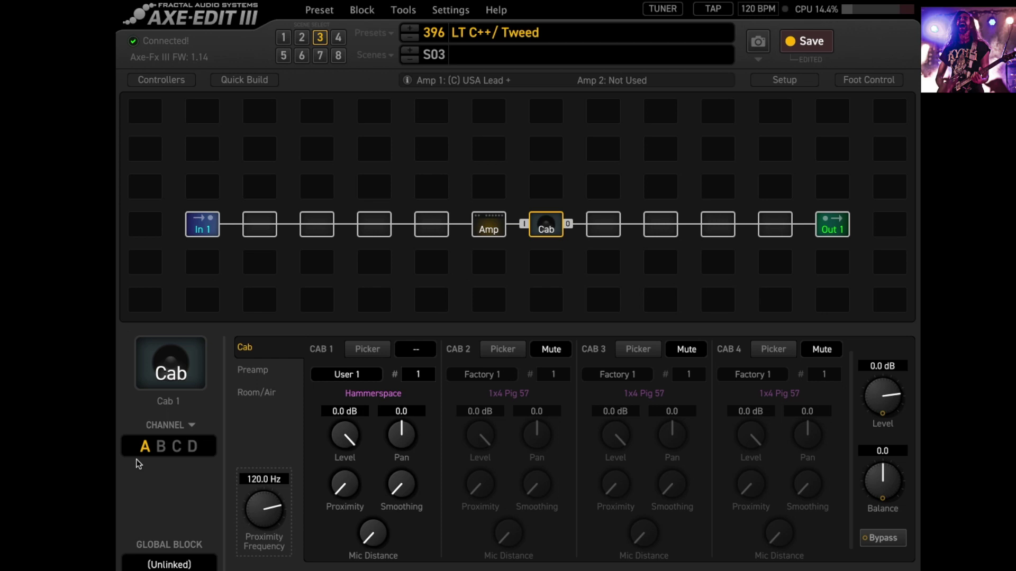
{"action": "left_click", "coordinate": [487, 225]}
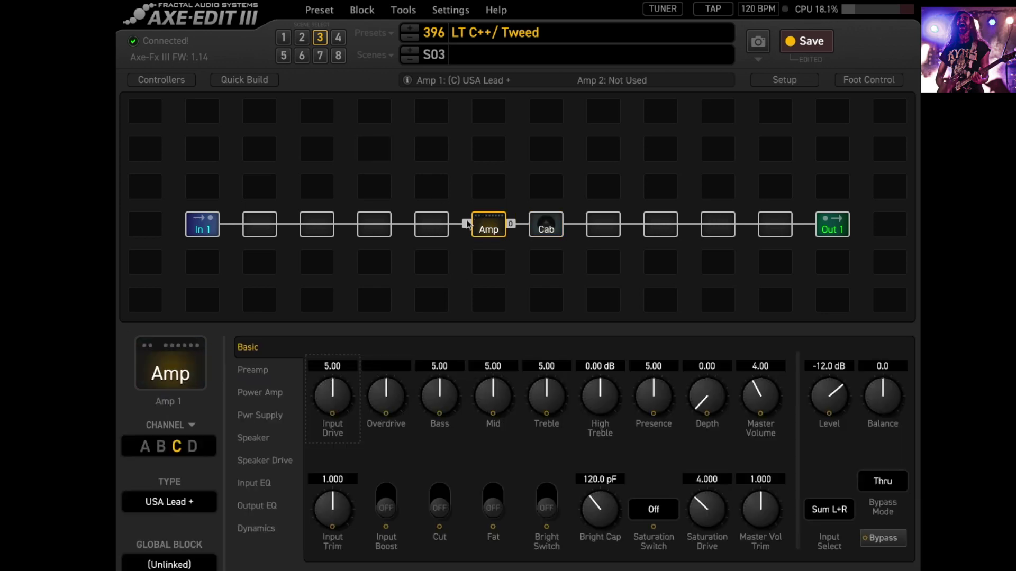
{"action": "left_click", "coordinate": [181, 507]}
{"action": "left_click_drag", "start_coordinate": [485, 523], "coordinate": [129, 529]}
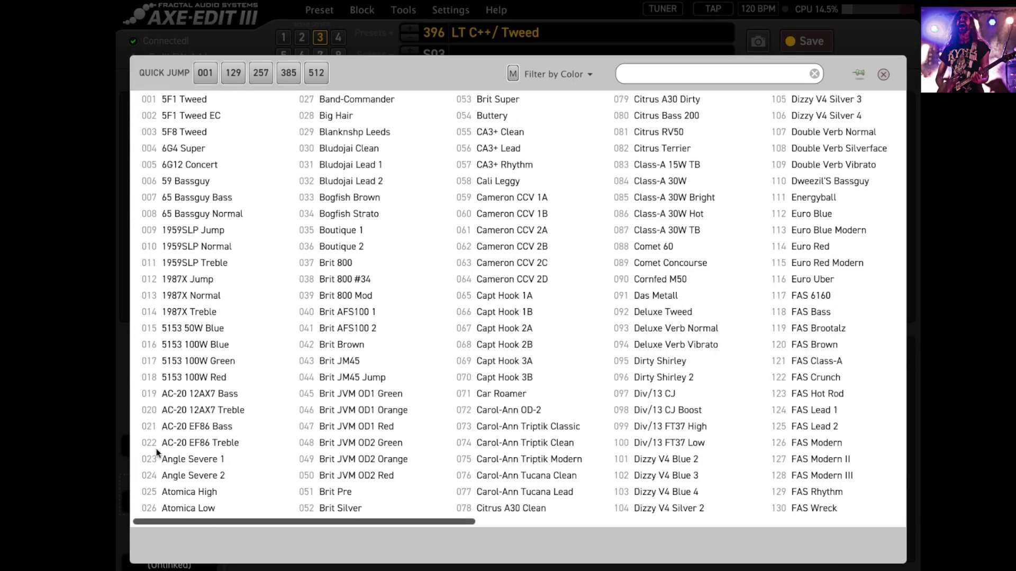
{"action": "left_click", "coordinate": [233, 494]}
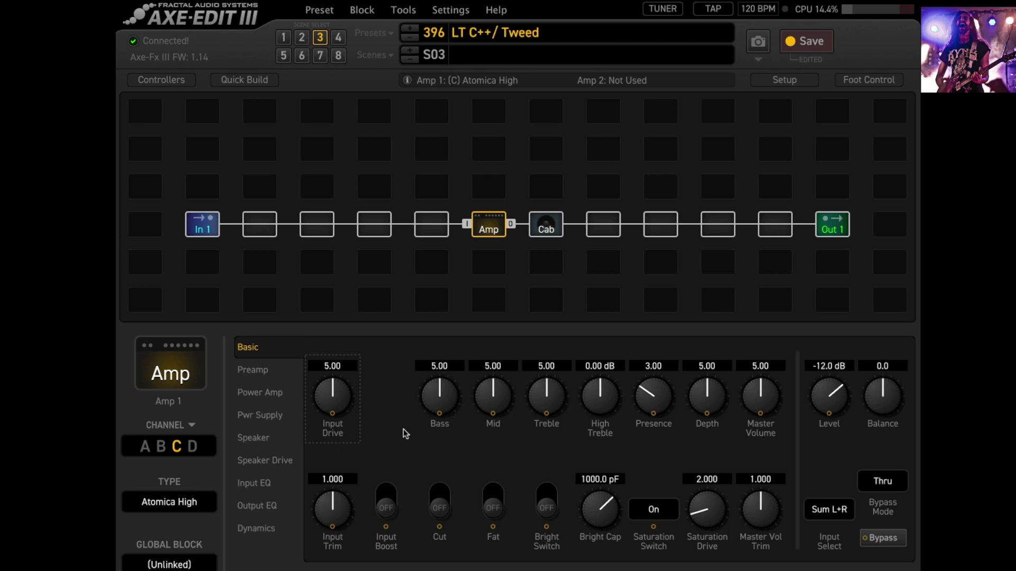
Set the Atomica High amp's Treble to 3
{"action": "left_click", "coordinate": [547, 365]}
{"action": "type", "text": "3"}
{"action": "key", "text": "Return"}
Choose Super OD as the amp's boost type, enable Input Boost and raise the boost level to 15.96 dB
{"action": "left_click", "coordinate": [264, 486]}
{"action": "left_click", "coordinate": [271, 379]}
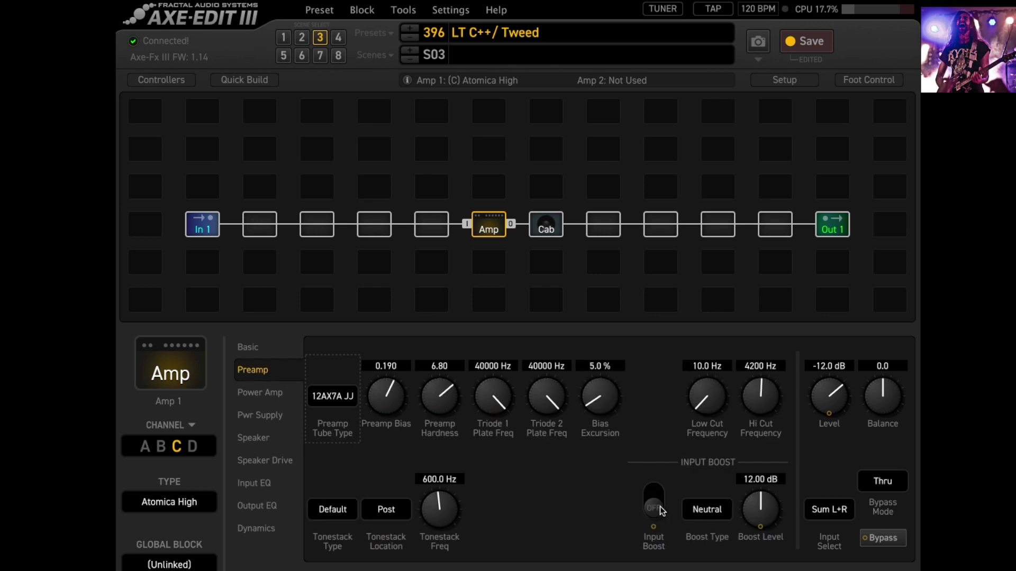
{"action": "left_click", "coordinate": [707, 516]}
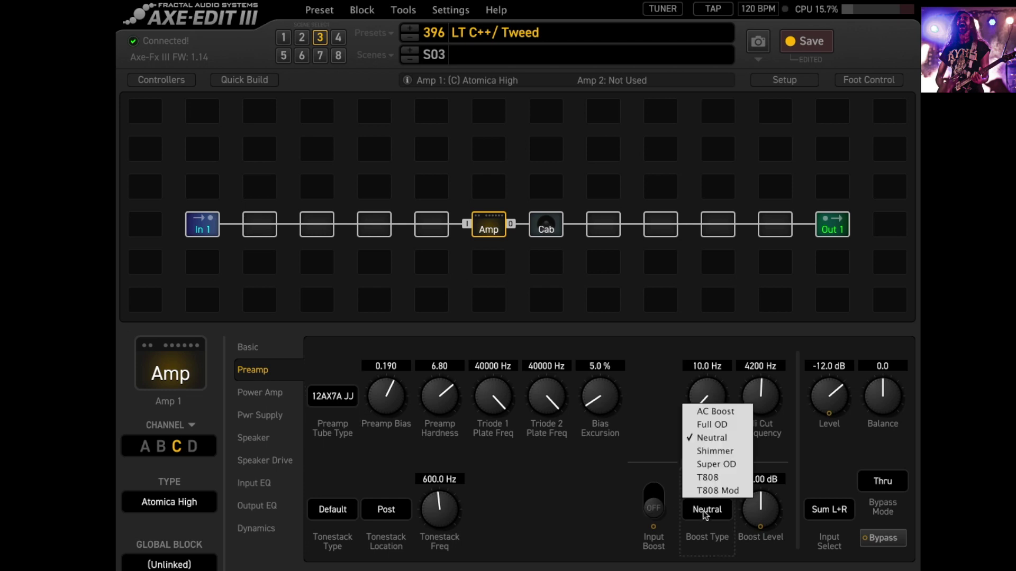
{"action": "left_click", "coordinate": [722, 465]}
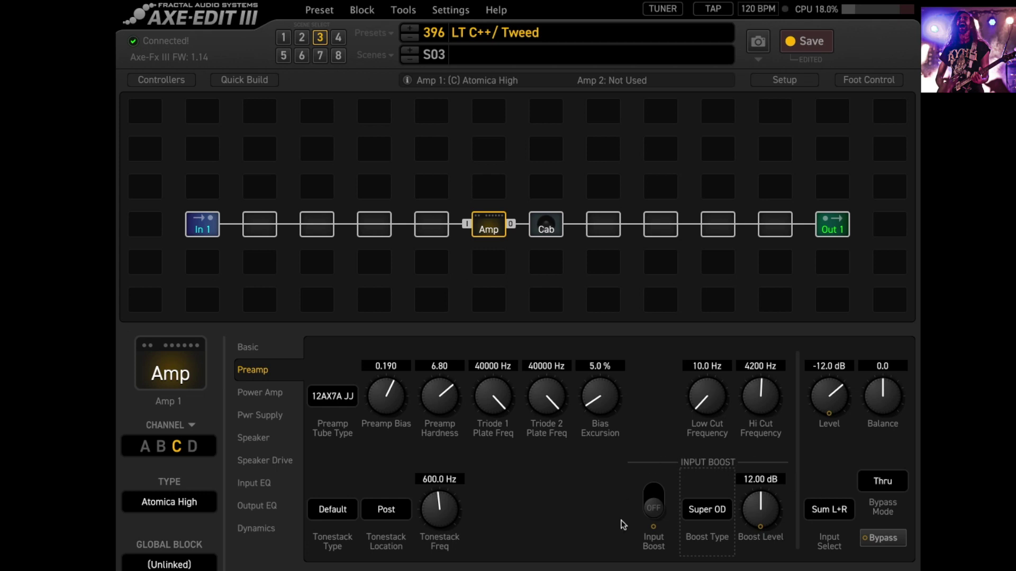
{"action": "left_click", "coordinate": [655, 500]}
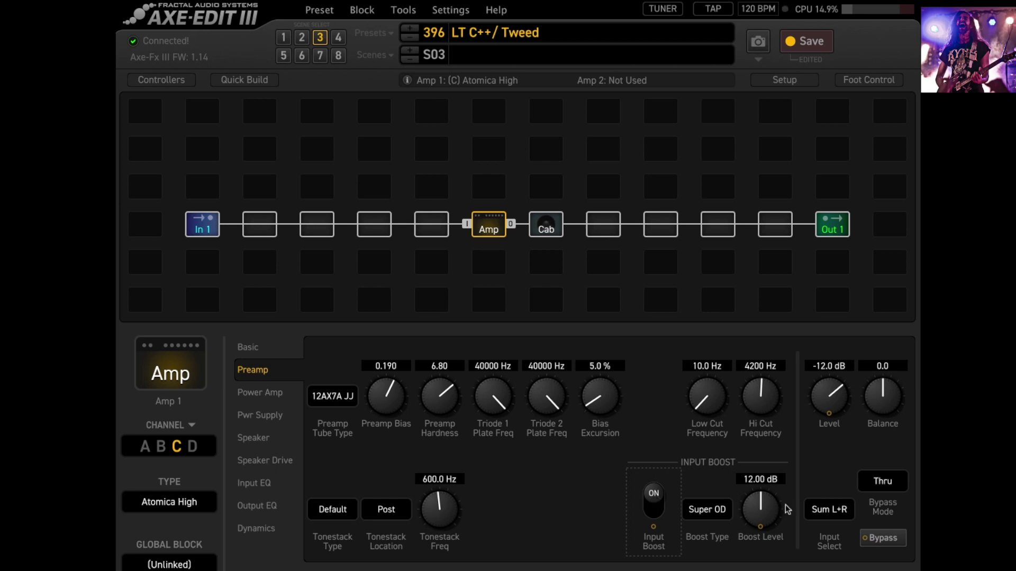
{"action": "left_click_drag", "start_coordinate": [762, 513], "coordinate": [767, 457]}
Name scene 3 "Atomica" and save the preset
{"action": "left_click", "coordinate": [518, 58]}
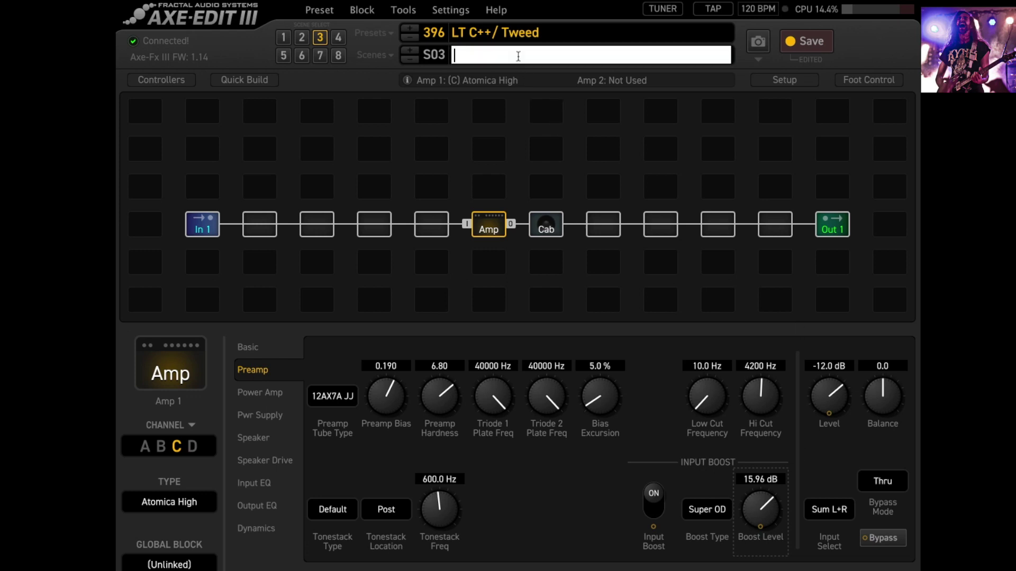
{"action": "type", "text": "Atomica"}
{"action": "key", "text": "Return"}
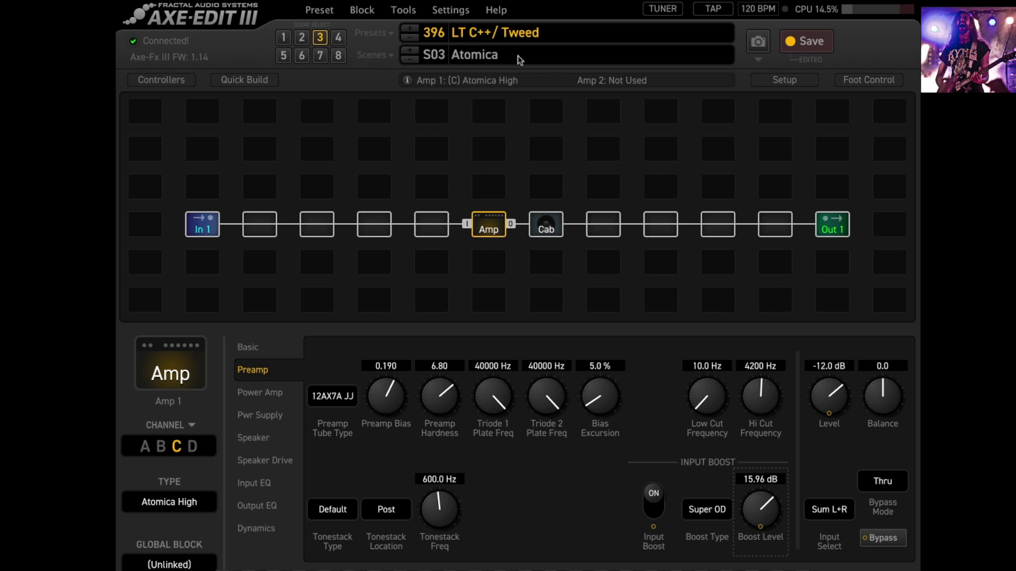
{"action": "left_click", "coordinate": [815, 43]}
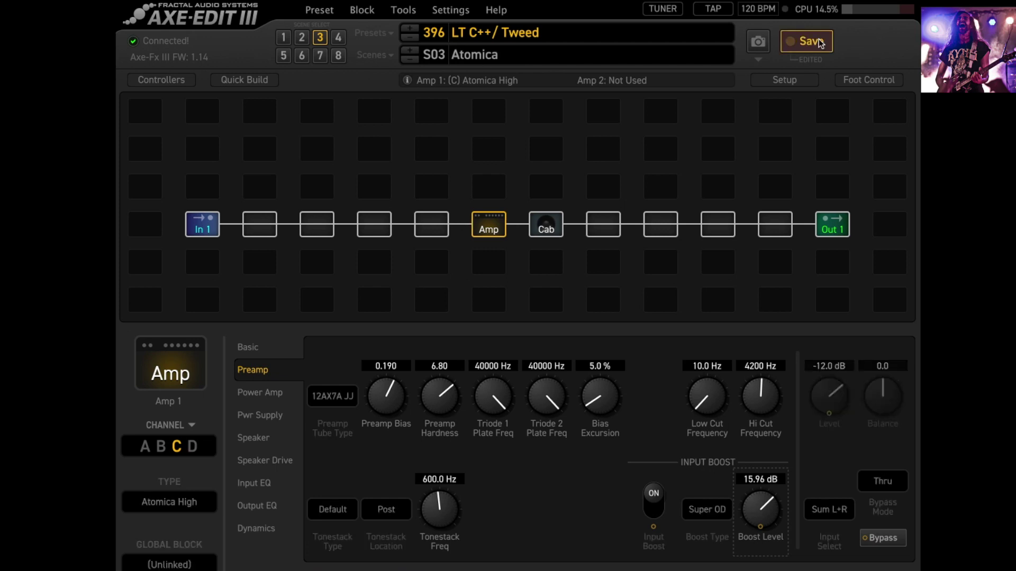
Turn off the amp's Input Boost and set the Input EQ low cut to 100 Hz
{"action": "left_click", "coordinate": [648, 515]}
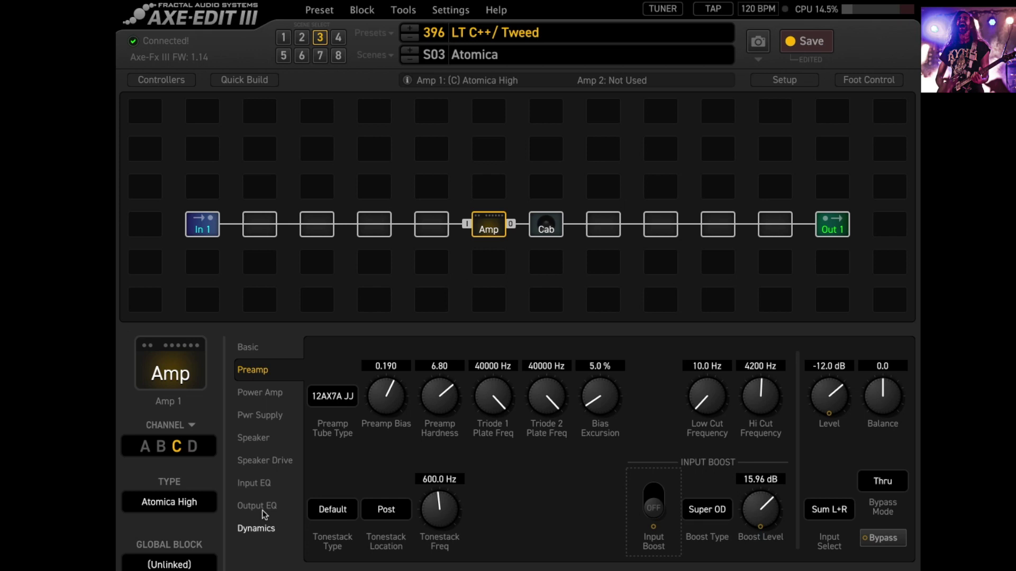
{"action": "left_click", "coordinate": [265, 483]}
{"action": "double_click", "coordinate": [396, 479]}
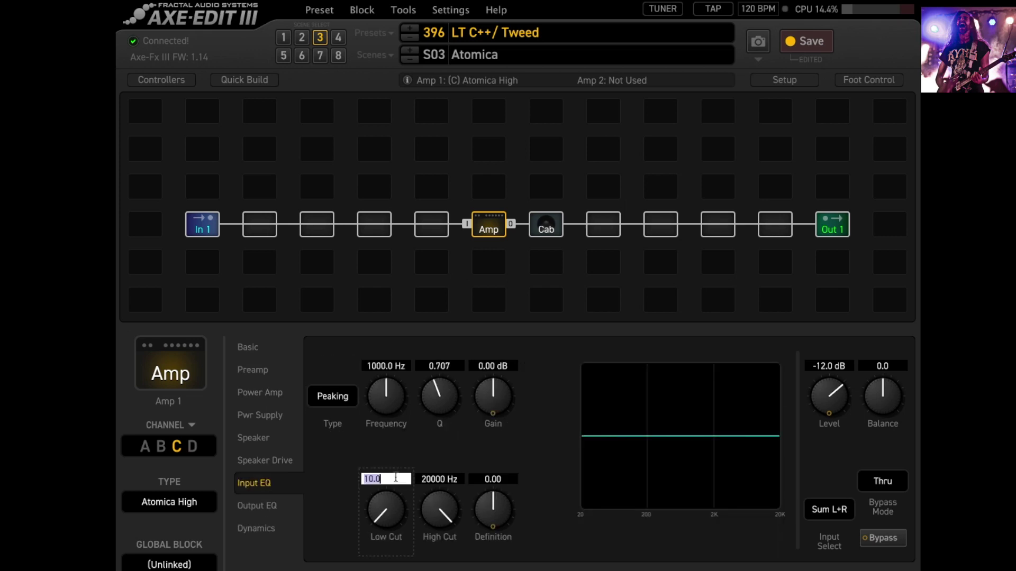
{"action": "type", "text": "100"}
{"action": "key", "text": "Return"}
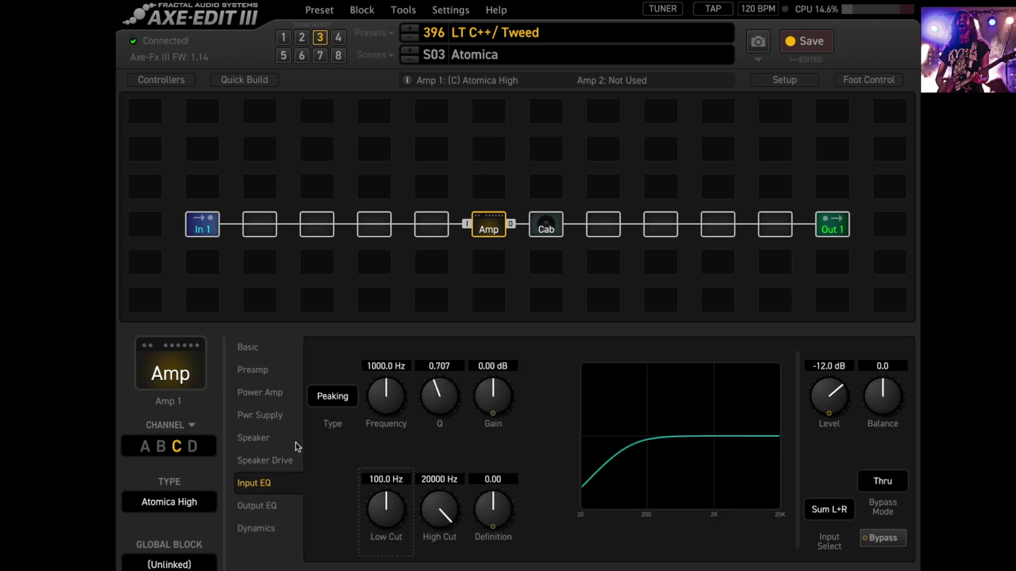
Set the Input EQ peaking band to 800 Hz with 6 dB of gain
{"action": "double_click", "coordinate": [406, 366]}
{"action": "type", "text": "800"}
{"action": "key", "text": "Return"}
{"action": "double_click", "coordinate": [498, 365]}
{"action": "type", "text": "6"}
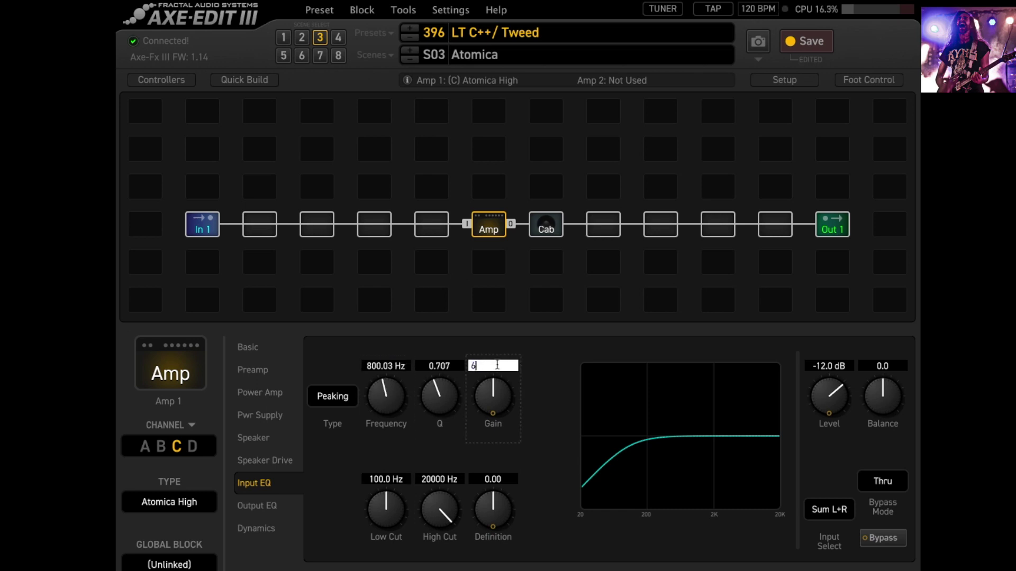
{"action": "key", "text": "Return"}
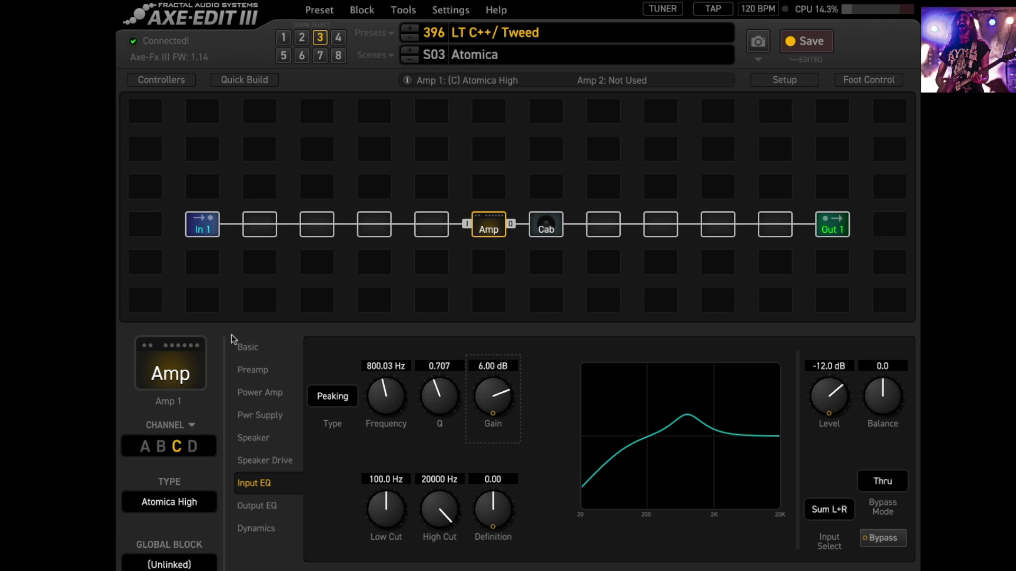
Check the basic settings of the amp's channel A and return to channel C
{"action": "left_click", "coordinate": [145, 447]}
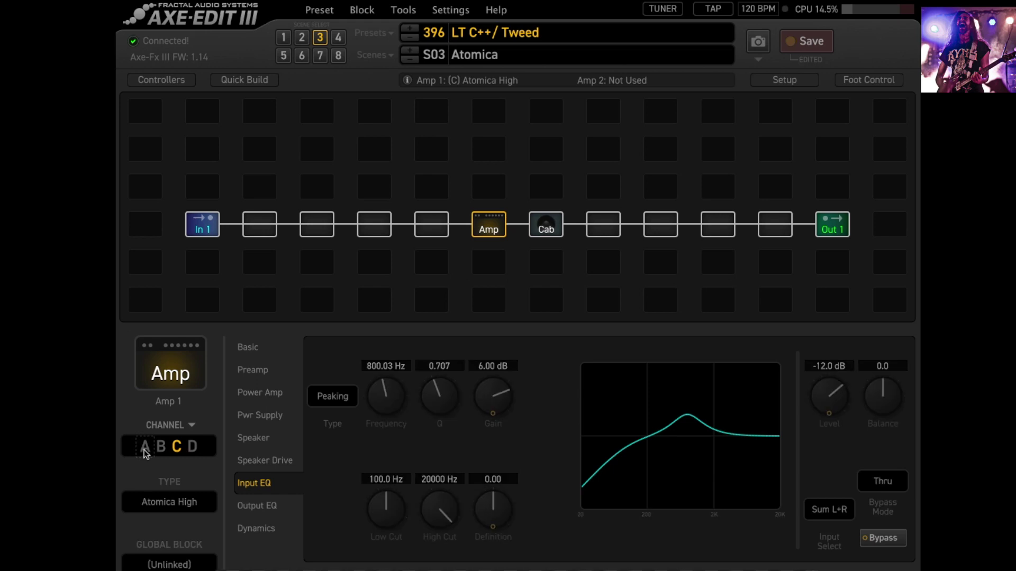
{"action": "left_click", "coordinate": [248, 348]}
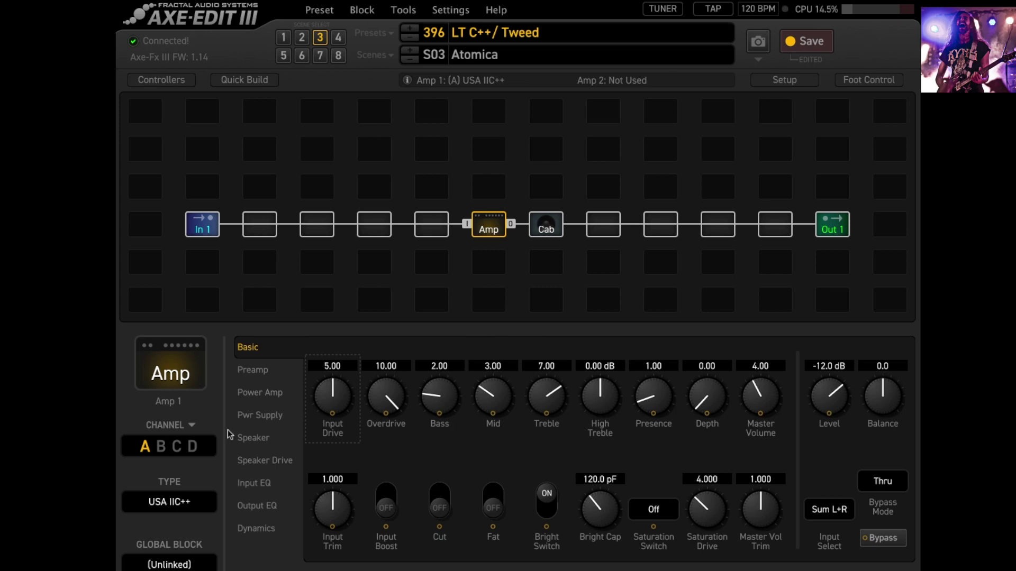
{"action": "left_click", "coordinate": [177, 447]}
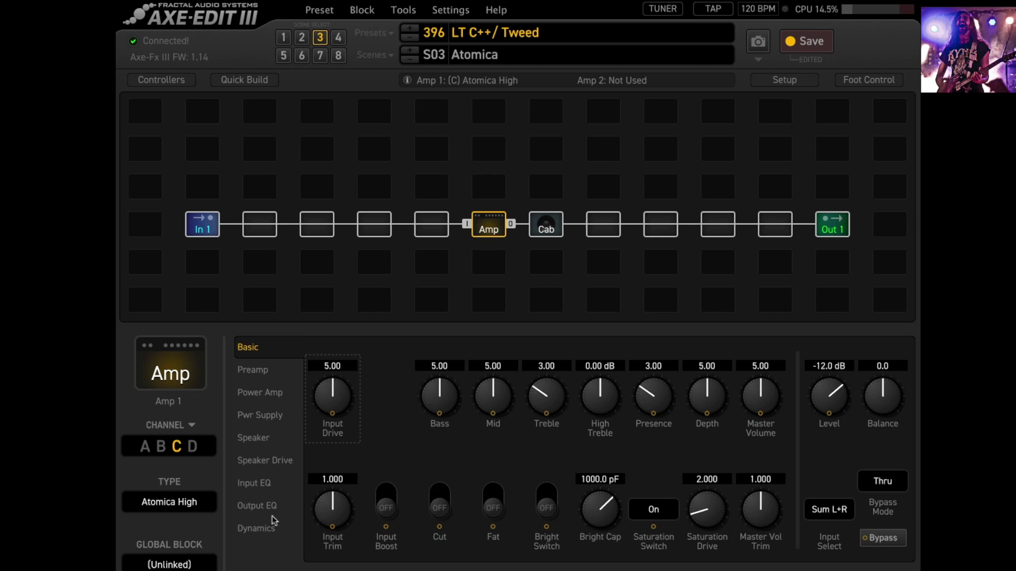
Check the Input EQ curve of the amp's channel C and return to its basic settings
{"action": "left_click", "coordinate": [269, 489]}
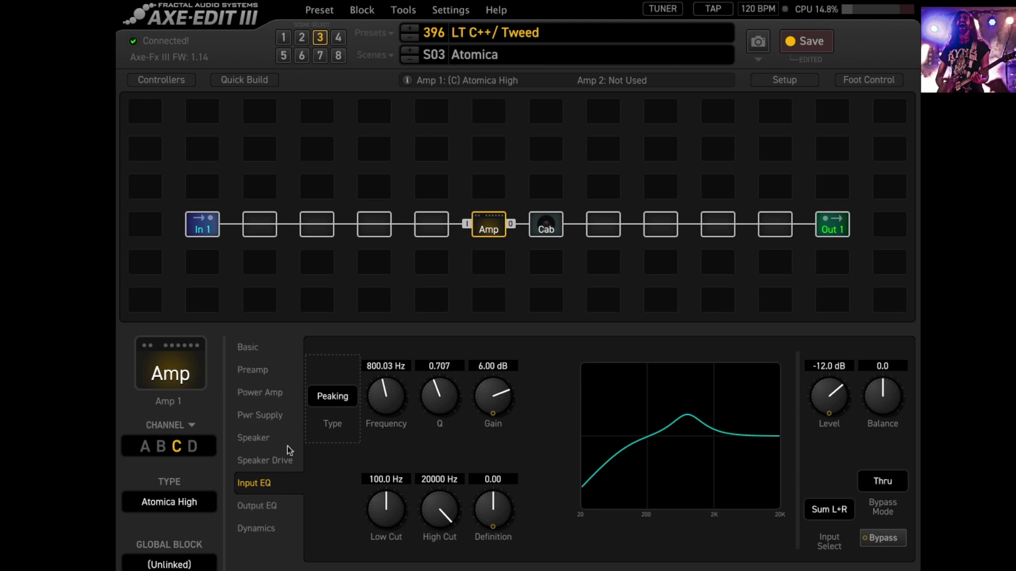
{"action": "left_click", "coordinate": [264, 352]}
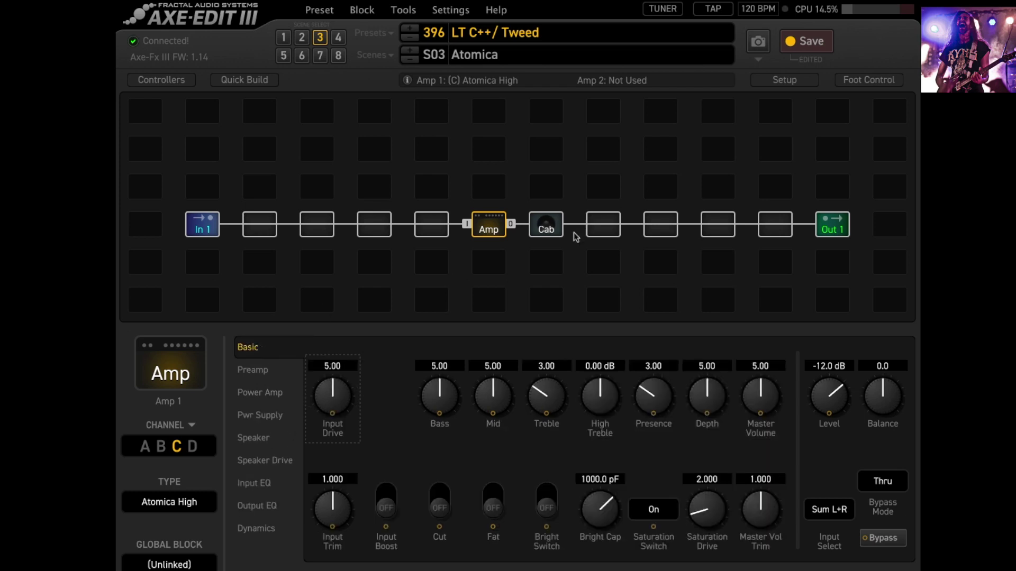
Browse the impulse response list and available banks for Cab 1, keeping the current cab
{"action": "left_click", "coordinate": [550, 227]}
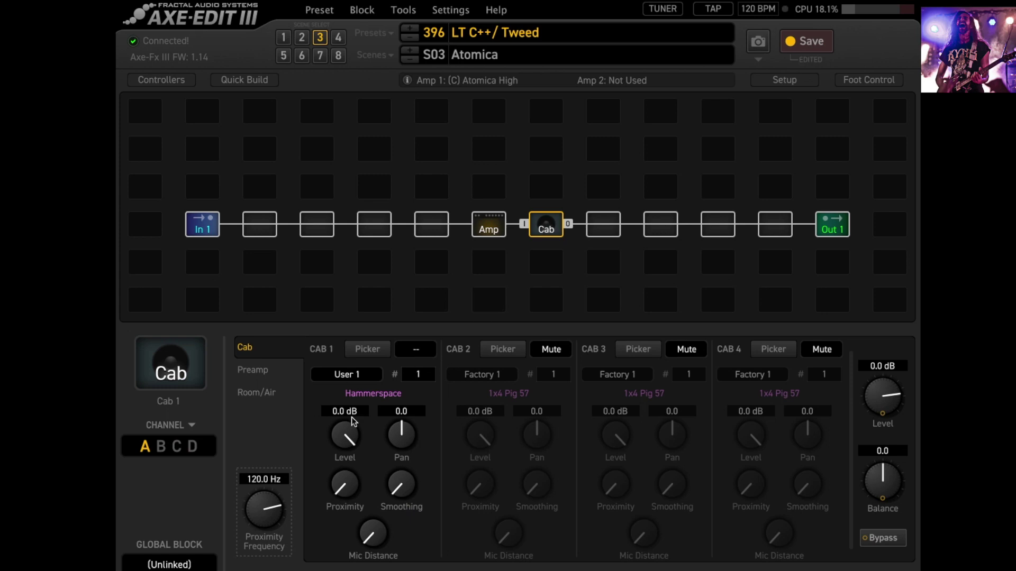
{"action": "left_click", "coordinate": [375, 354]}
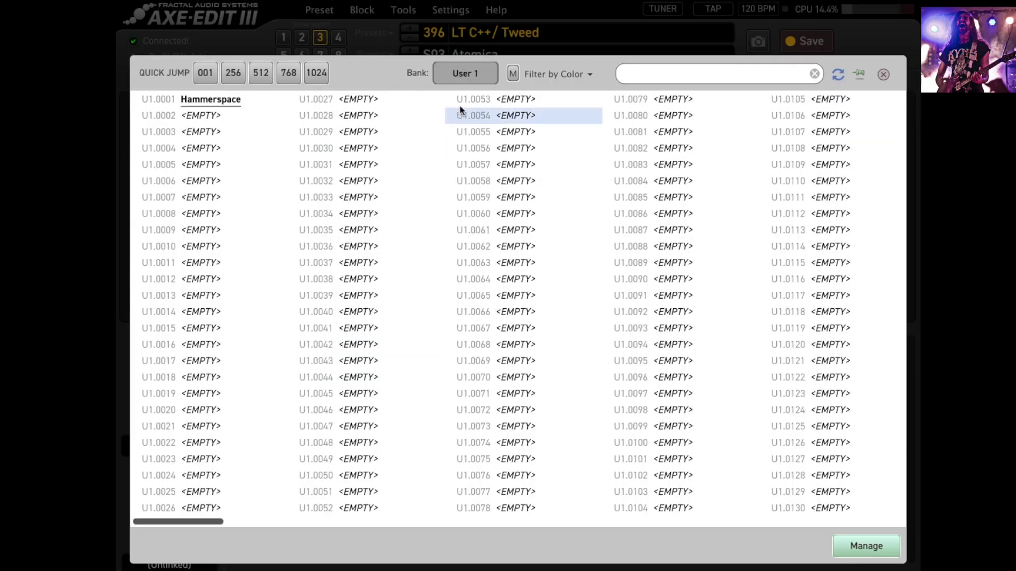
{"action": "left_click", "coordinate": [467, 73]}
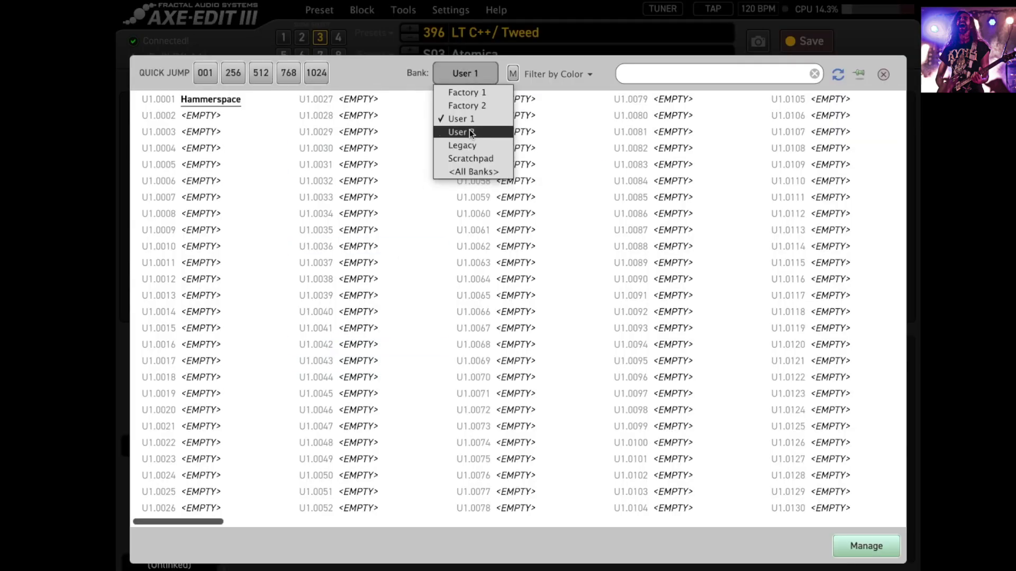
{"action": "left_click", "coordinate": [384, 62]}
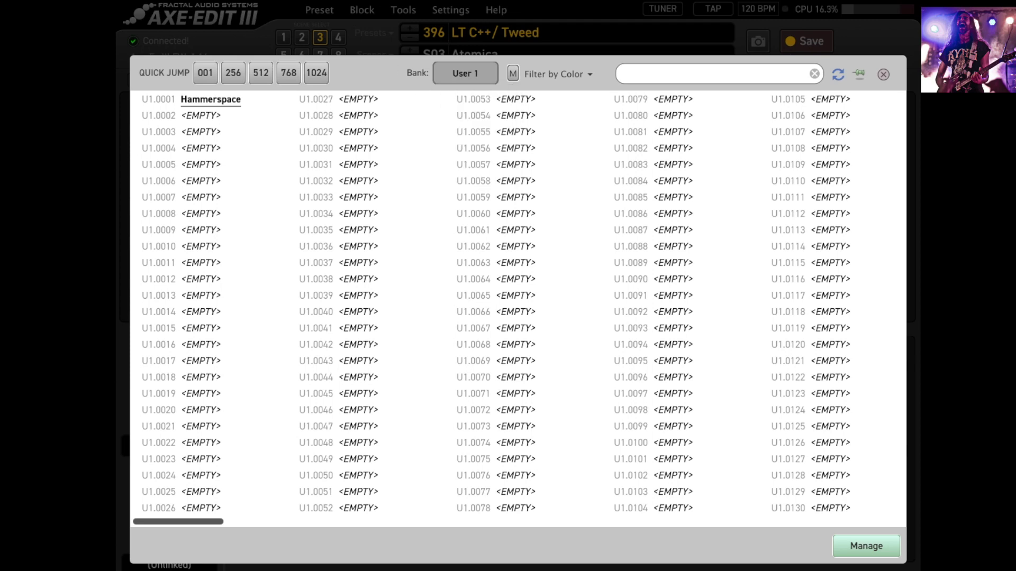
{"action": "left_click", "coordinate": [883, 75]}
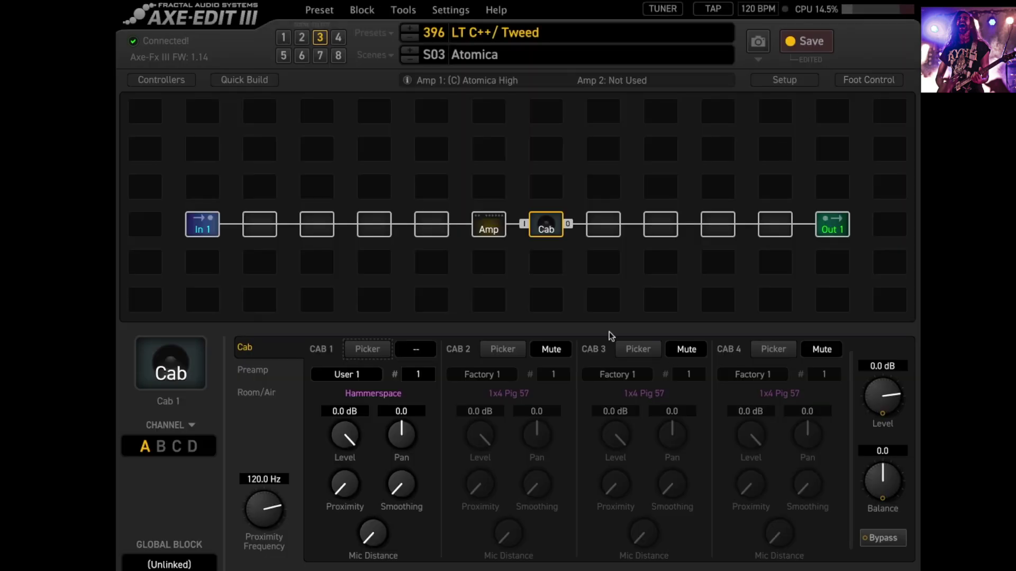
In the cab block's preamp settings, set the Preamp Mode to High Quality and Saturation to 4
{"action": "left_click", "coordinate": [254, 371]}
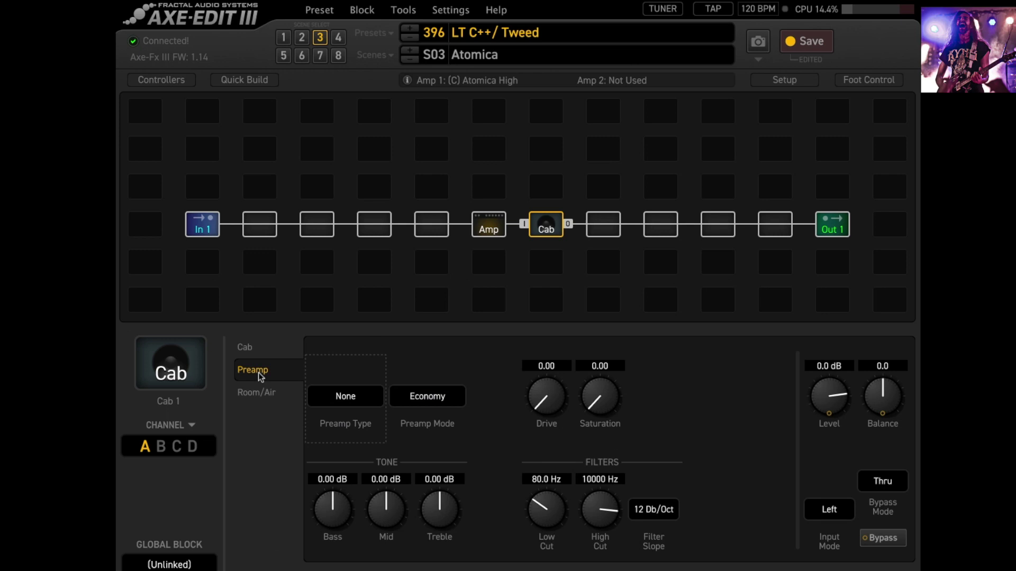
{"action": "left_click", "coordinate": [443, 398]}
{"action": "left_click", "coordinate": [431, 424]}
{"action": "double_click", "coordinate": [598, 366]}
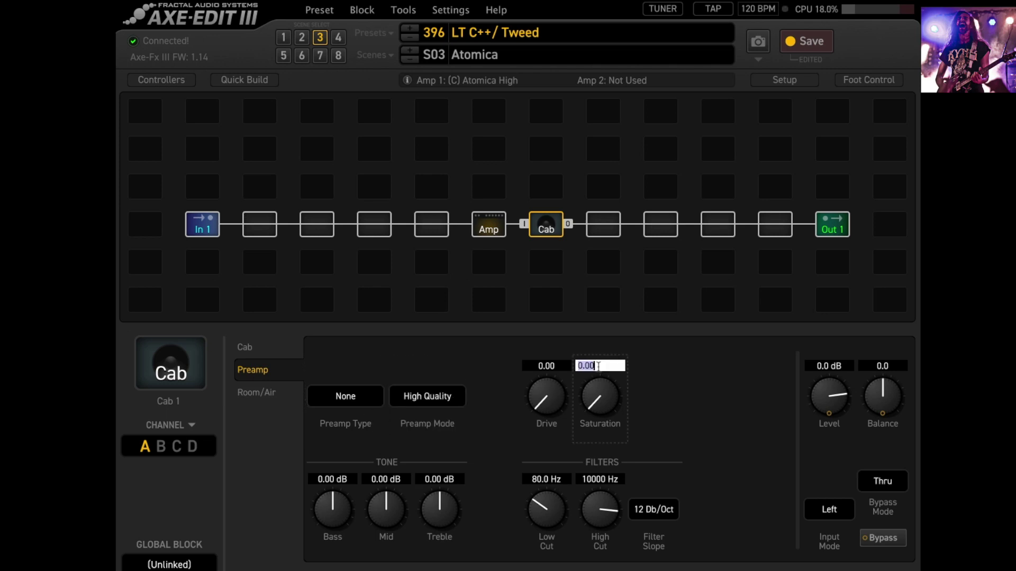
{"action": "type", "text": "4"}
{"action": "key", "text": "Return"}
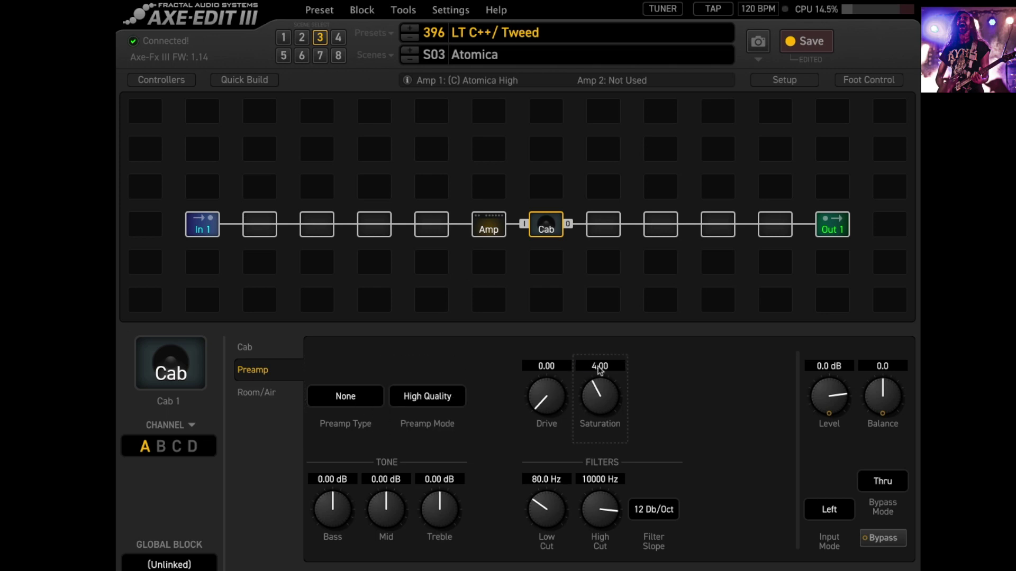
Try the Tape 35us preamp type on the cab block and return it to None
{"action": "left_click", "coordinate": [363, 398]}
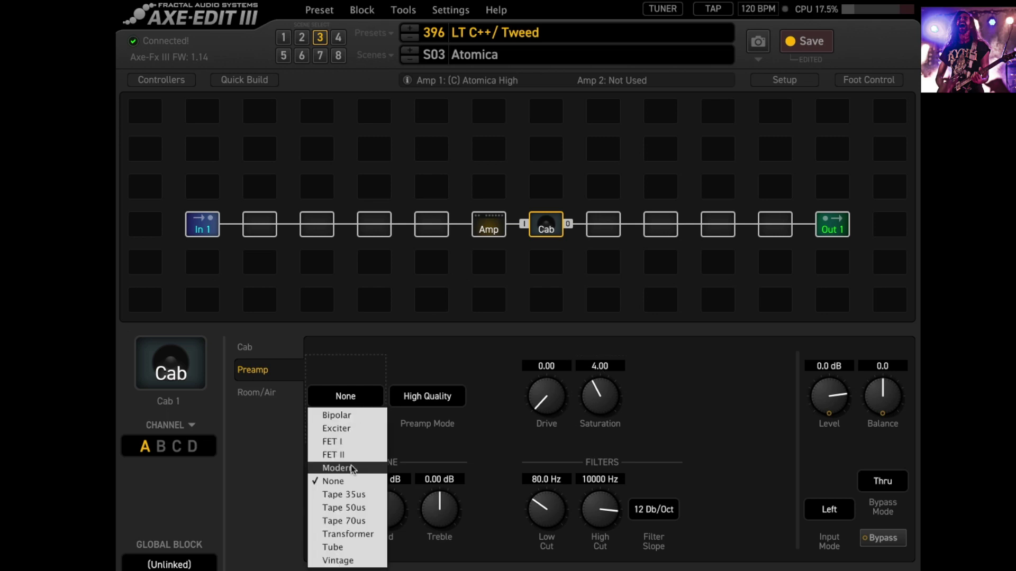
{"action": "left_click", "coordinate": [361, 494]}
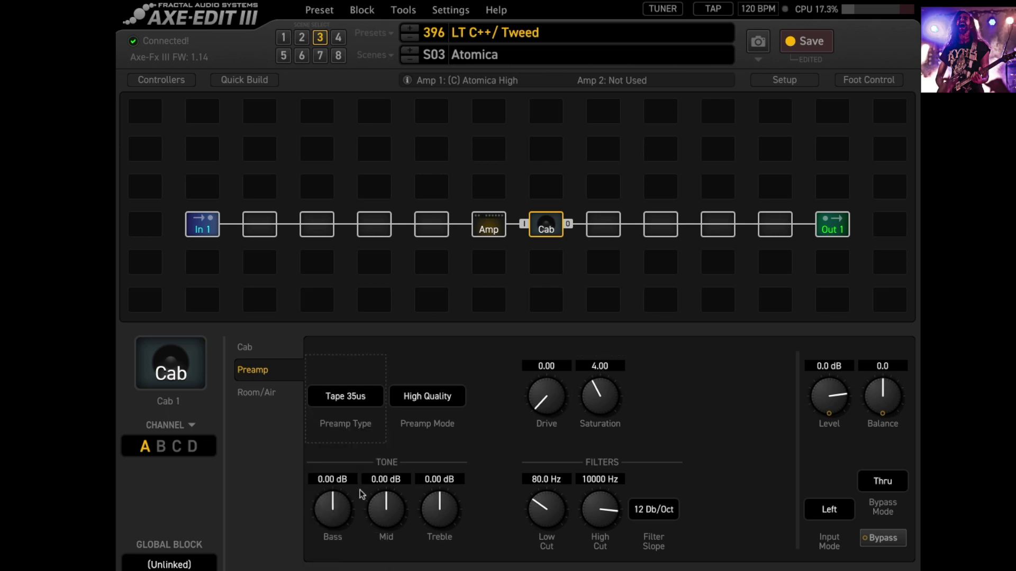
{"action": "left_click", "coordinate": [353, 403]}
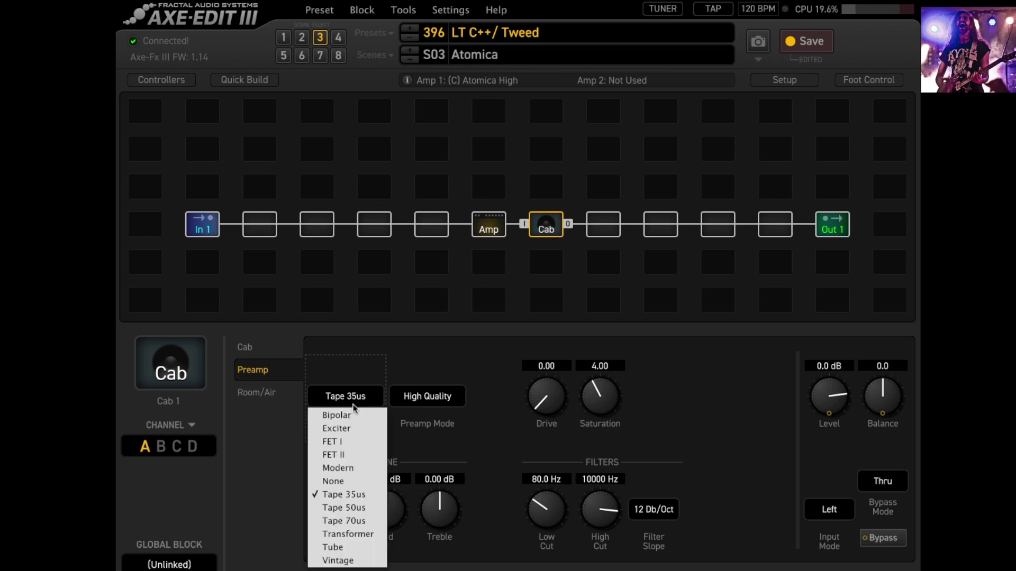
{"action": "left_click", "coordinate": [363, 484]}
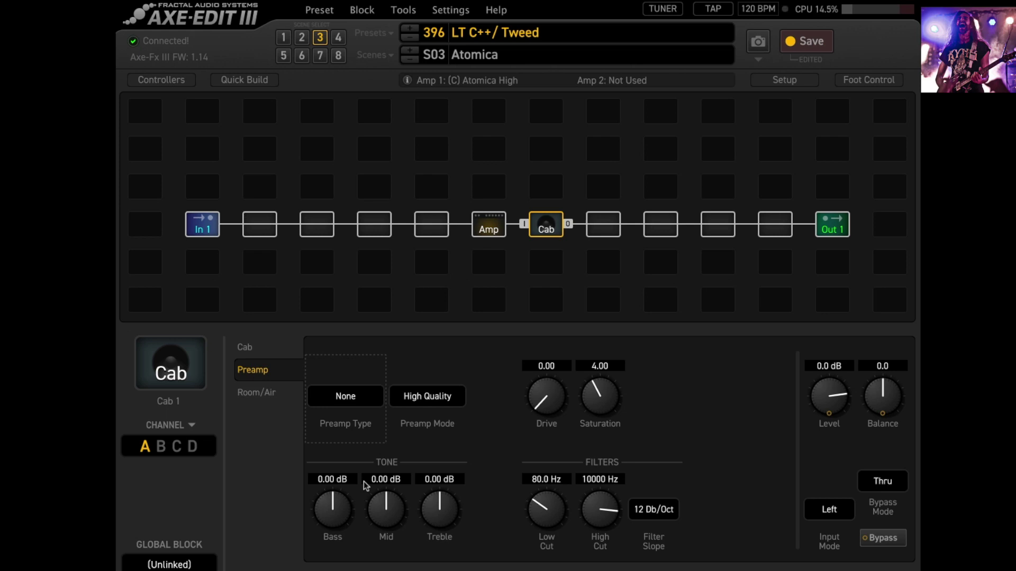
Try the Tape 35us and Tape 50us preamp types on the cab block, ending with Transformer selected
{"action": "left_click", "coordinate": [328, 400]}
{"action": "left_click", "coordinate": [347, 495]}
{"action": "left_click", "coordinate": [358, 401]}
{"action": "left_click", "coordinate": [357, 508]}
{"action": "left_click", "coordinate": [367, 403]}
{"action": "left_click", "coordinate": [355, 535]}
Set the cab preamp's Drive to 2 and Saturation to 8
{"action": "double_click", "coordinate": [541, 365]}
{"action": "type", "text": "2"}
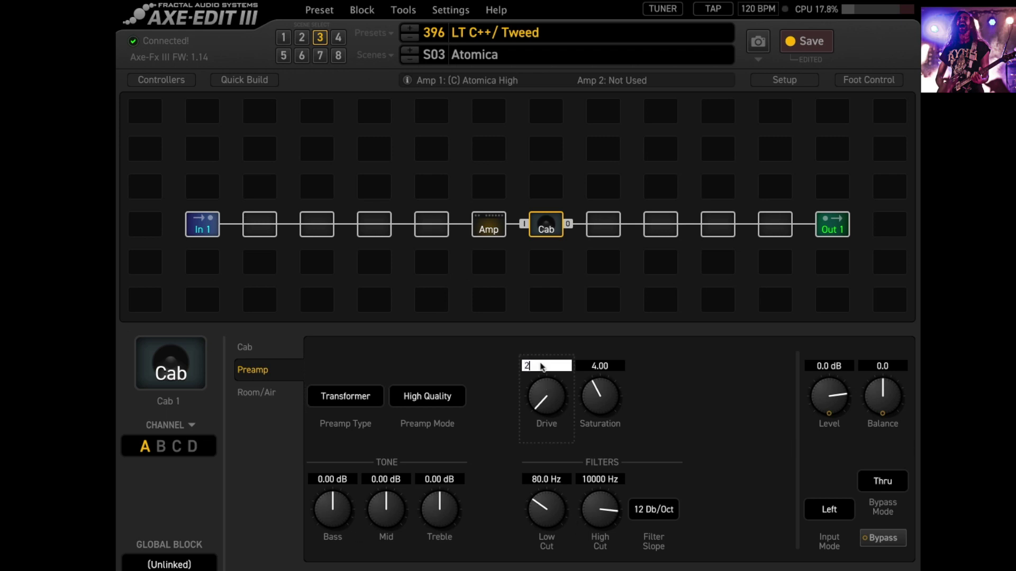
{"action": "key", "text": "Return"}
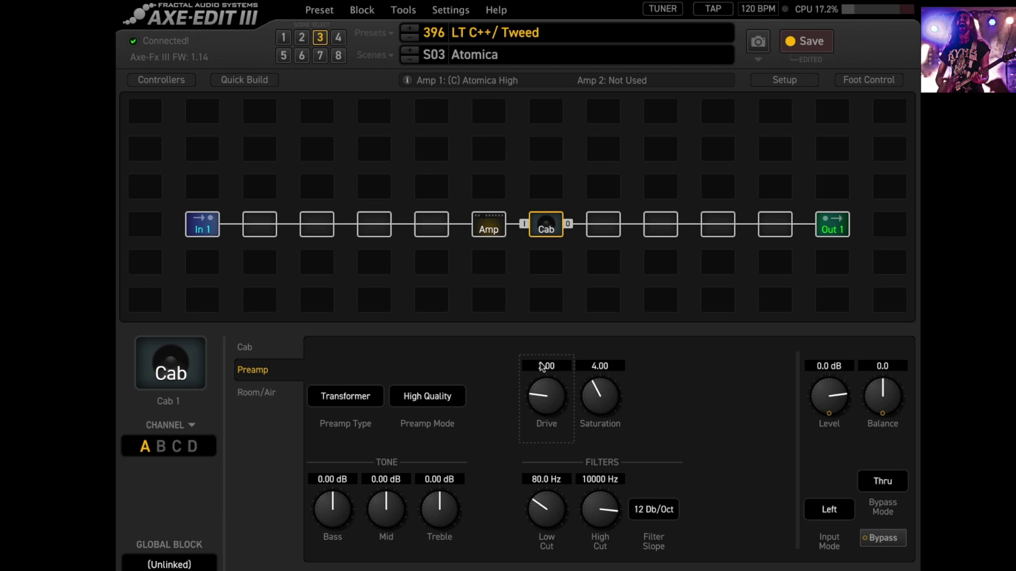
{"action": "double_click", "coordinate": [599, 366]}
{"action": "type", "text": "8"}
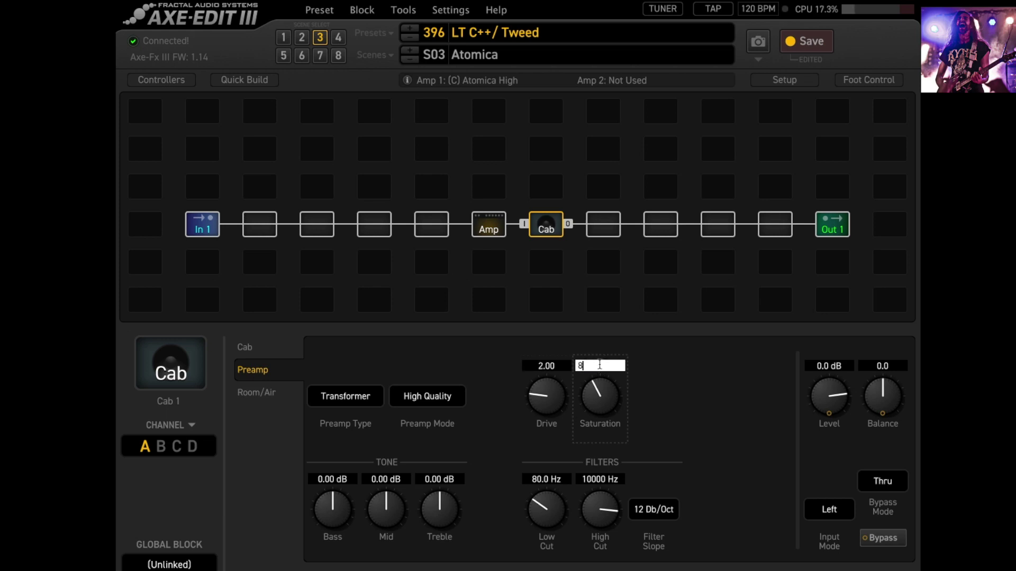
{"action": "key", "text": "Return"}
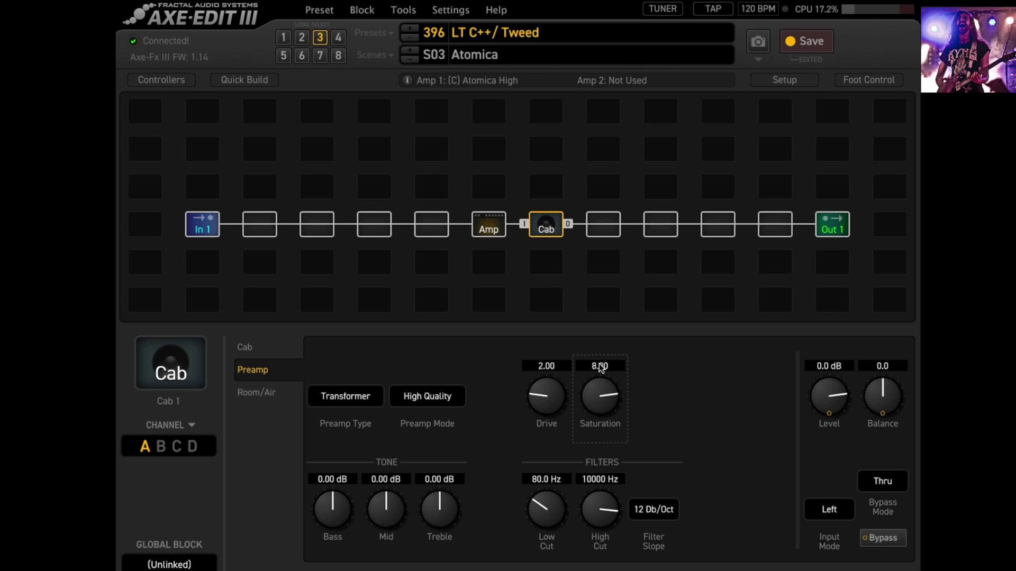
Set the cab preamp's Saturation to 3 and its Drive to 0
{"action": "double_click", "coordinate": [601, 366]}
{"action": "type", "text": "3"}
{"action": "key", "text": "Return"}
{"action": "double_click", "coordinate": [550, 366]}
{"action": "type", "text": "0"}
{"action": "key", "text": "Return"}
Try the cab block's Room Level at 100% and settle on 30%
{"action": "left_click", "coordinate": [247, 399]}
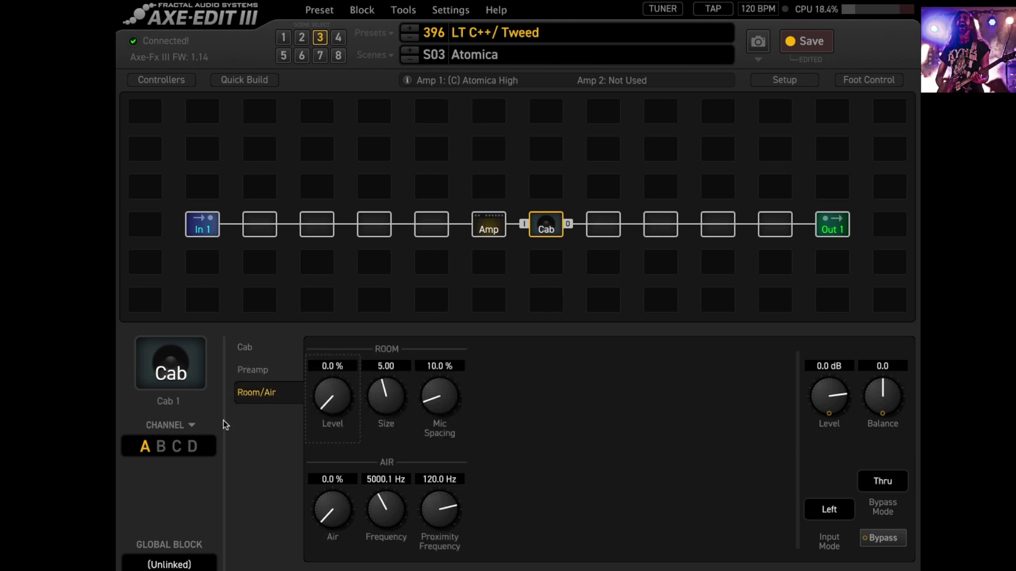
{"action": "double_click", "coordinate": [346, 365]}
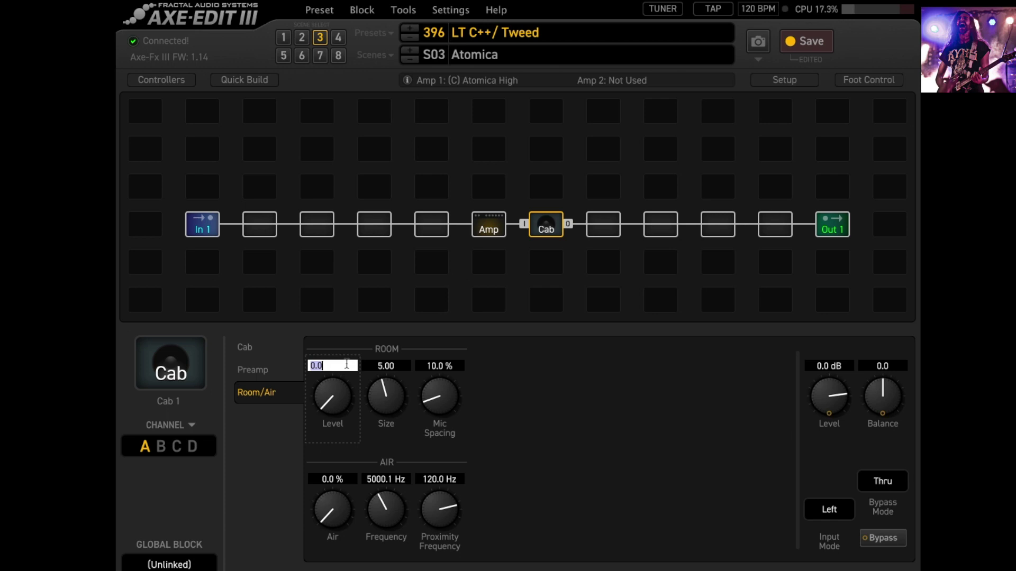
{"action": "type", "text": "100"}
{"action": "key", "text": "Return"}
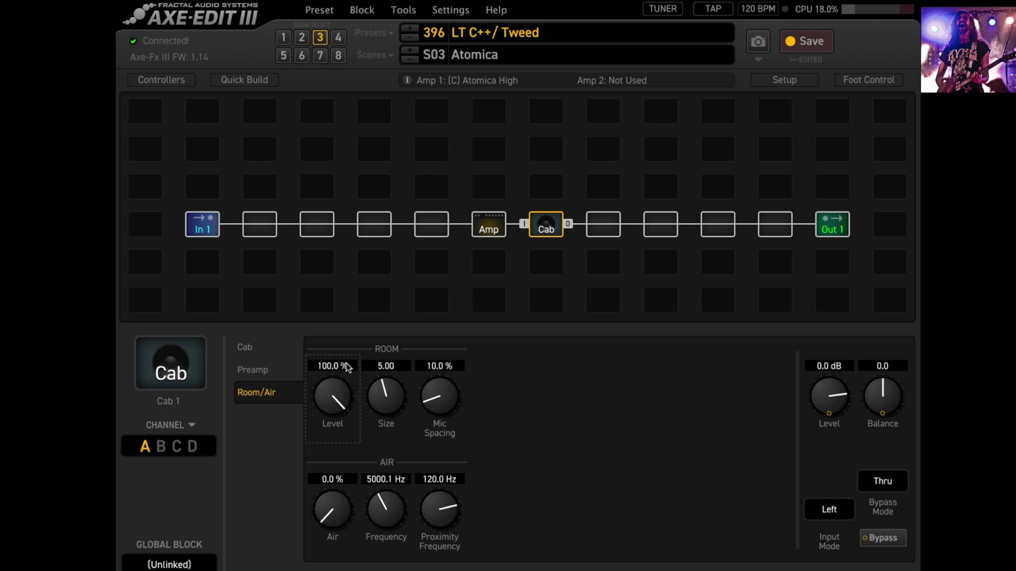
{"action": "double_click", "coordinate": [346, 367]}
{"action": "type", "text": "30"}
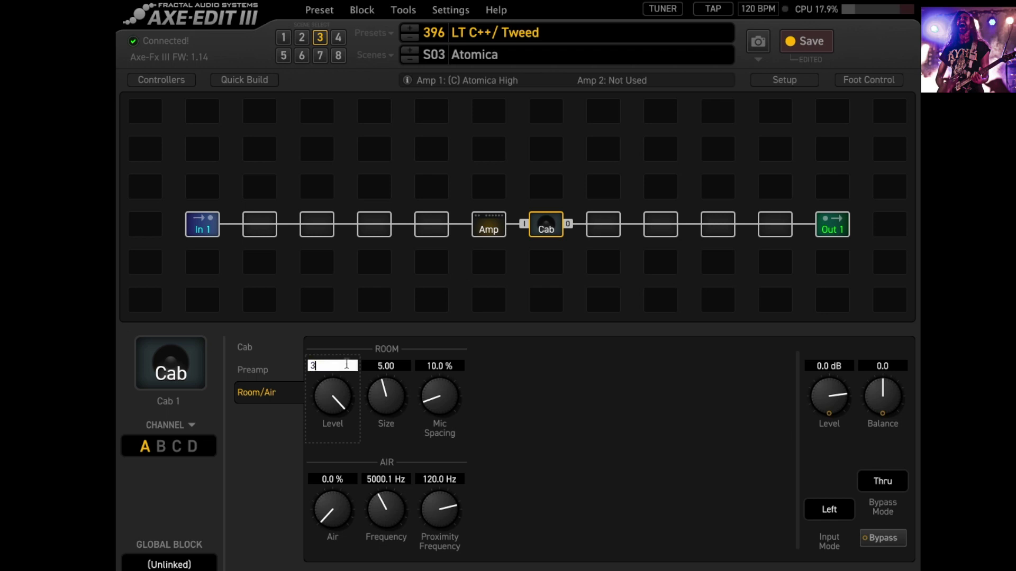
{"action": "key", "text": "Return"}
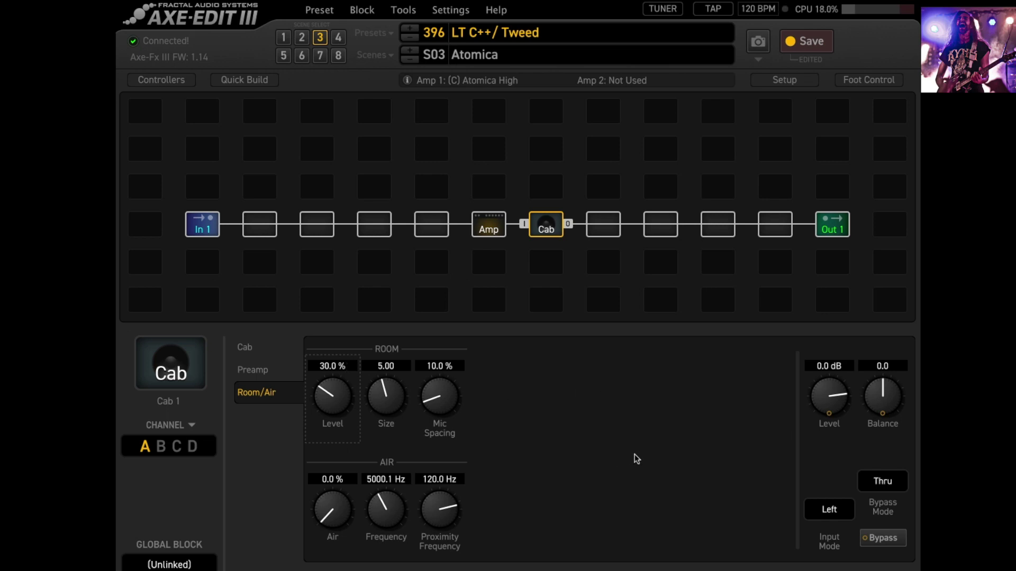
Check the cab block's main settings and the amp's basic settings
{"action": "left_click", "coordinate": [239, 347]}
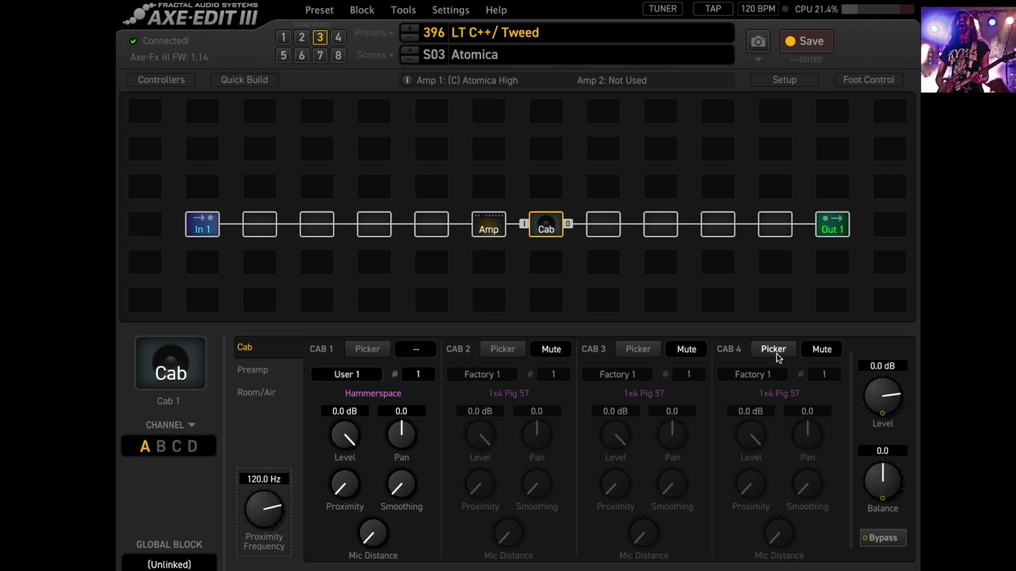
{"action": "left_click", "coordinate": [490, 229]}
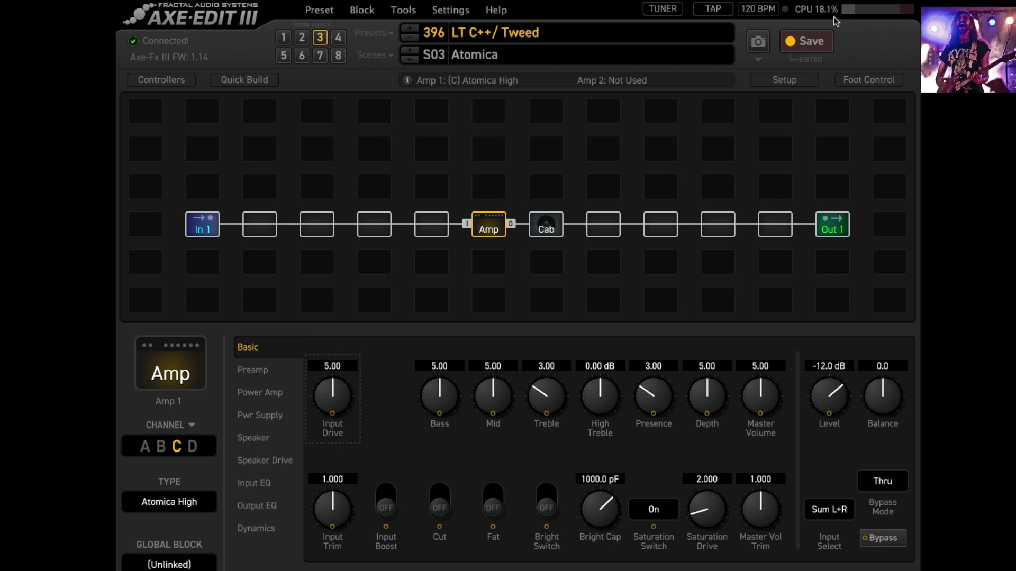
{"action": "right_click", "coordinate": [429, 231]}
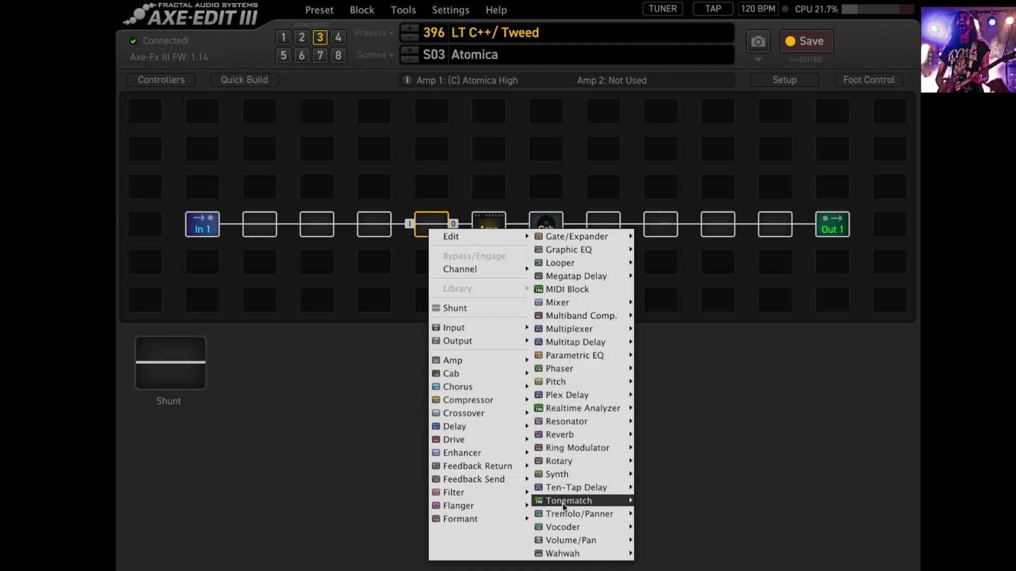
{"action": "mouse_move", "coordinate": [563, 422]}
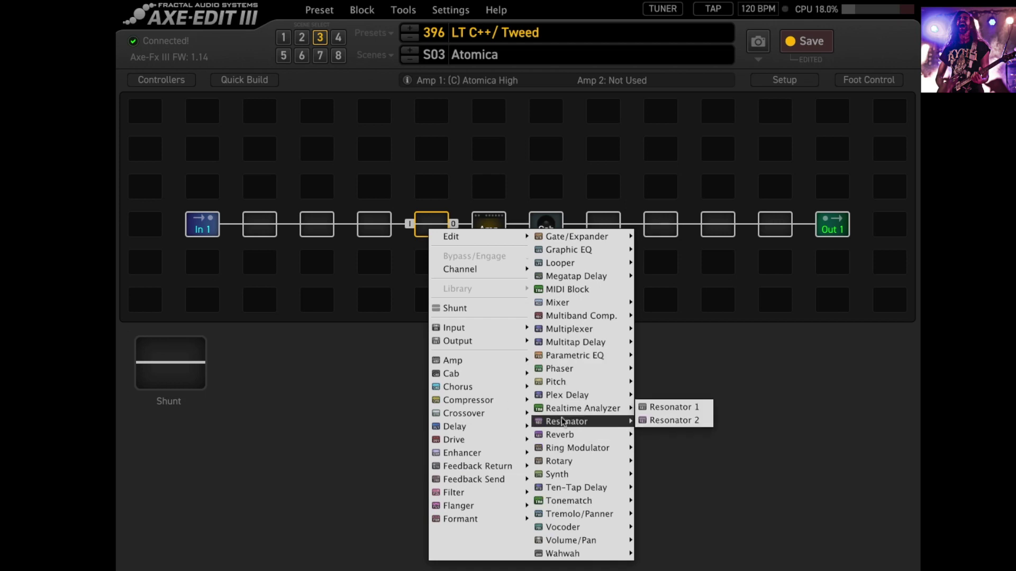
{"action": "left_click", "coordinate": [392, 413]}
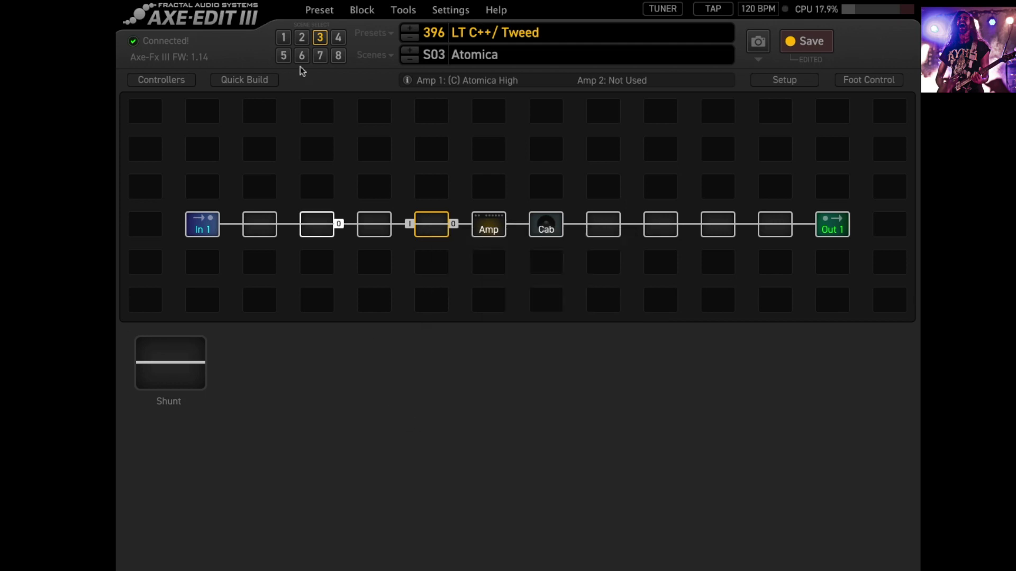
In scene 2, insert the Drive 1 block directly before the amp and set its type to Blues OD
{"action": "left_click", "coordinate": [303, 38]}
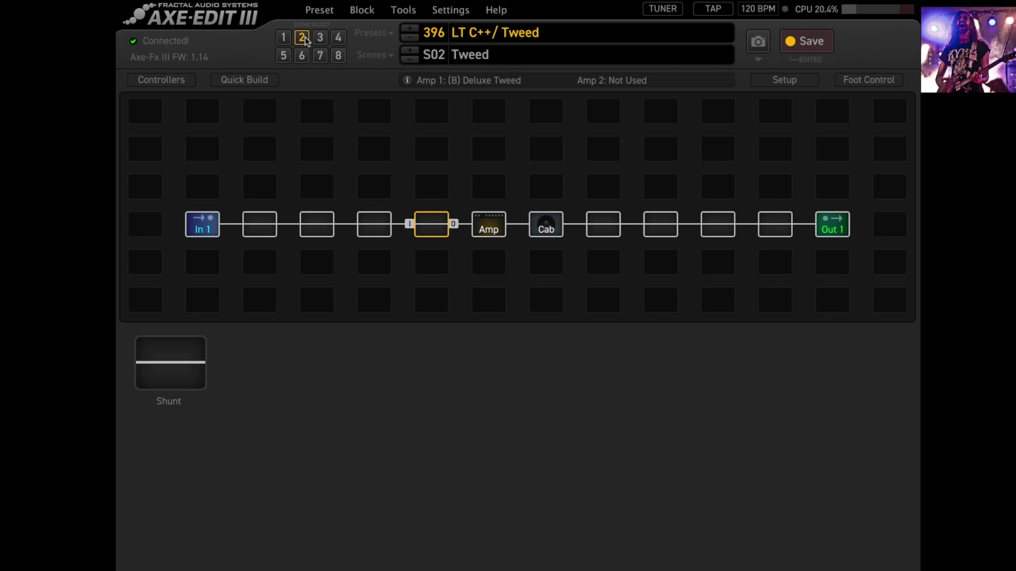
{"action": "right_click", "coordinate": [423, 229]}
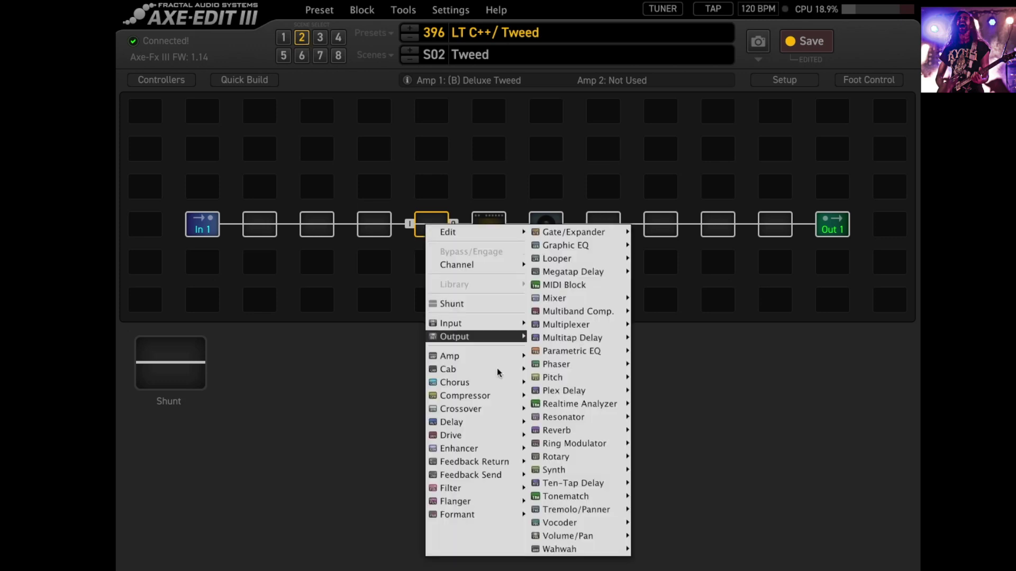
{"action": "mouse_move", "coordinate": [484, 438]}
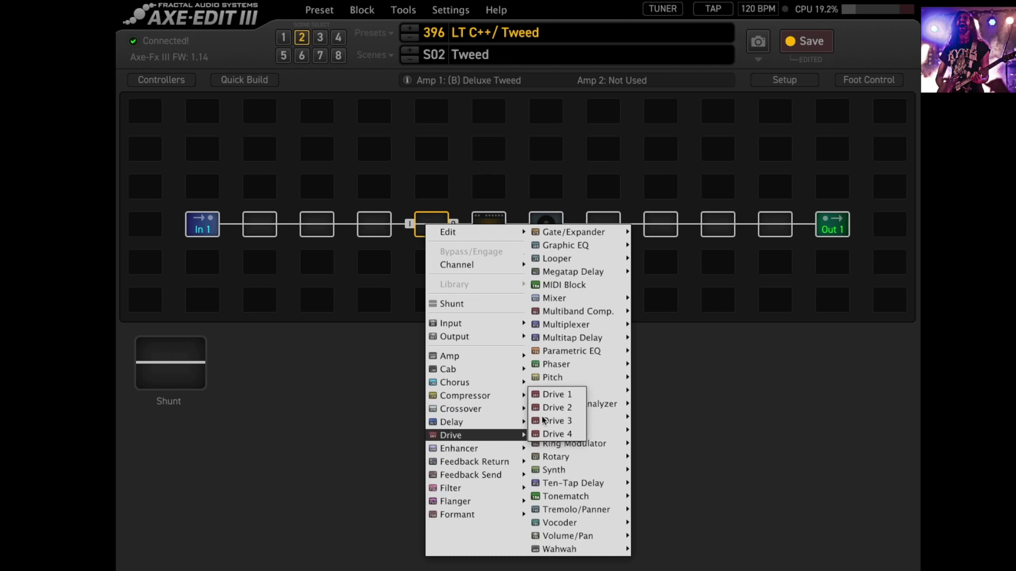
{"action": "left_click", "coordinate": [556, 395]}
{"action": "left_click", "coordinate": [173, 502]}
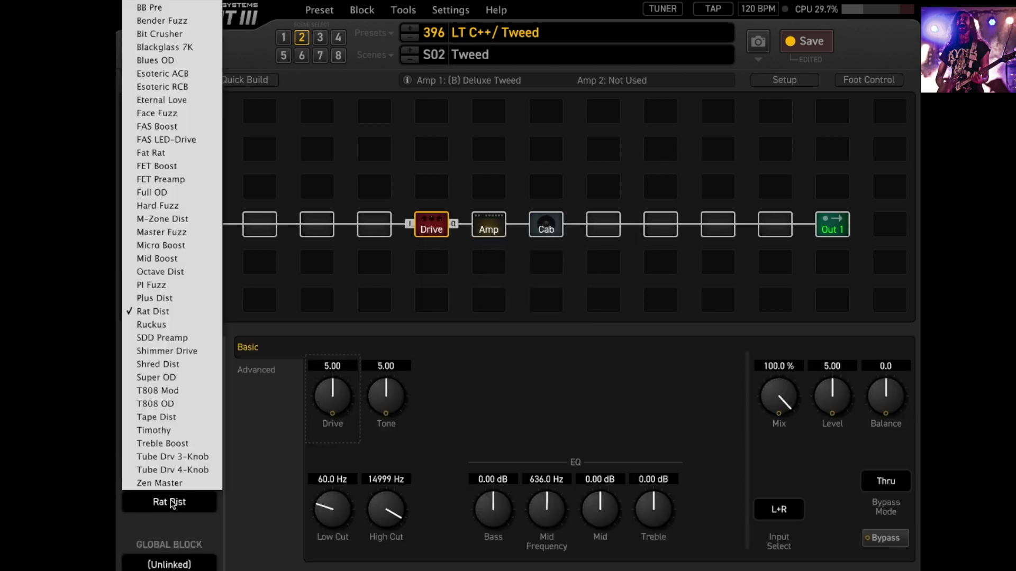
{"action": "left_click", "coordinate": [158, 59]}
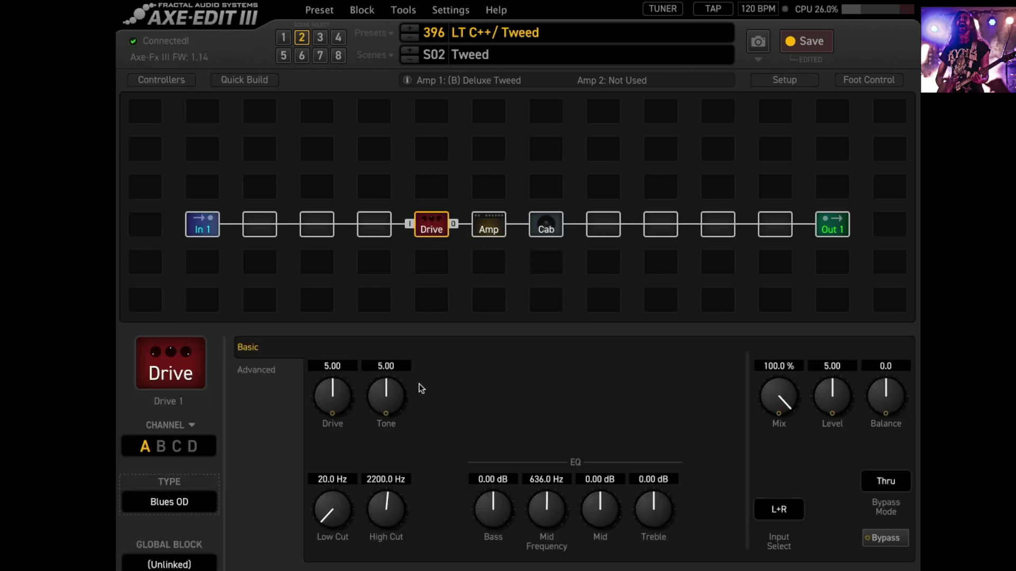
Set the drive block's Tone to 0, Level to about 5.89 and Drive to about 3.94, and bypass the block
{"action": "double_click", "coordinate": [388, 365]}
{"action": "type", "text": "0"}
{"action": "key", "text": "Return"}
{"action": "left_click_drag", "start_coordinate": [841, 404], "coordinate": [842, 368]}
{"action": "left_click_drag", "start_coordinate": [333, 389], "coordinate": [324, 426]}
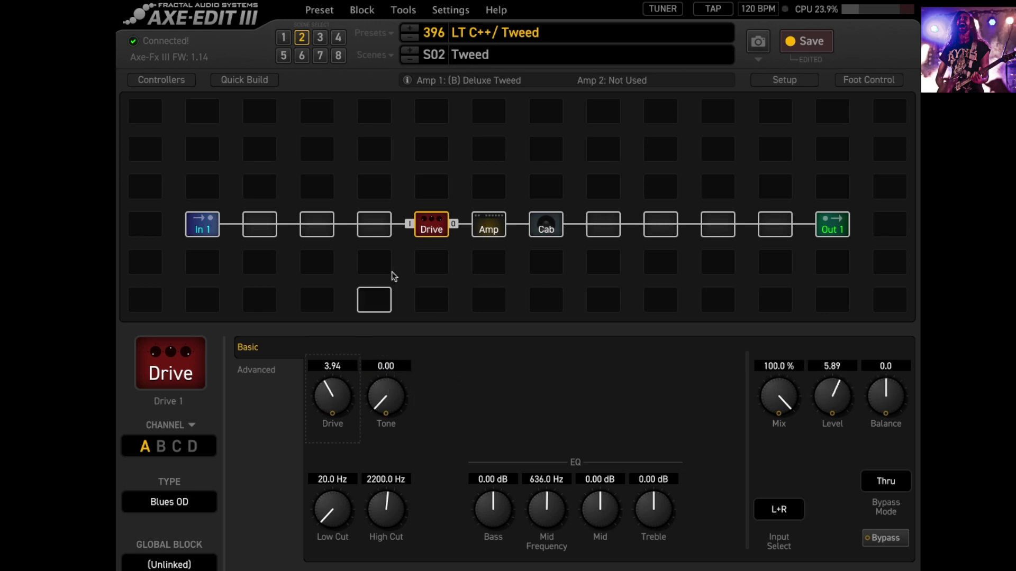
{"action": "left_click", "coordinate": [429, 234]}
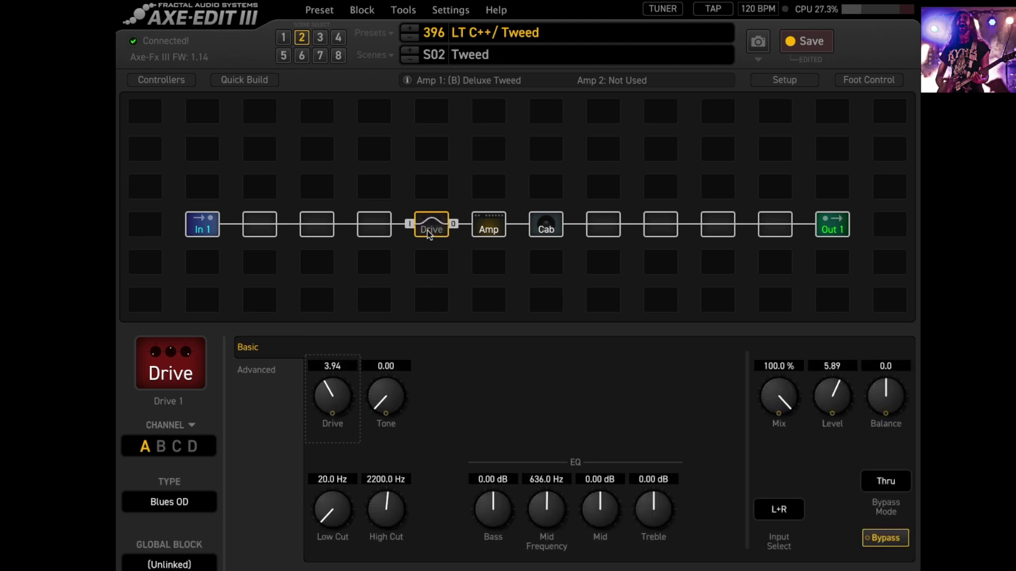
Engage the drive block in scene 2 and set its channel B type to Face Fuzz
{"action": "left_click", "coordinate": [429, 235]}
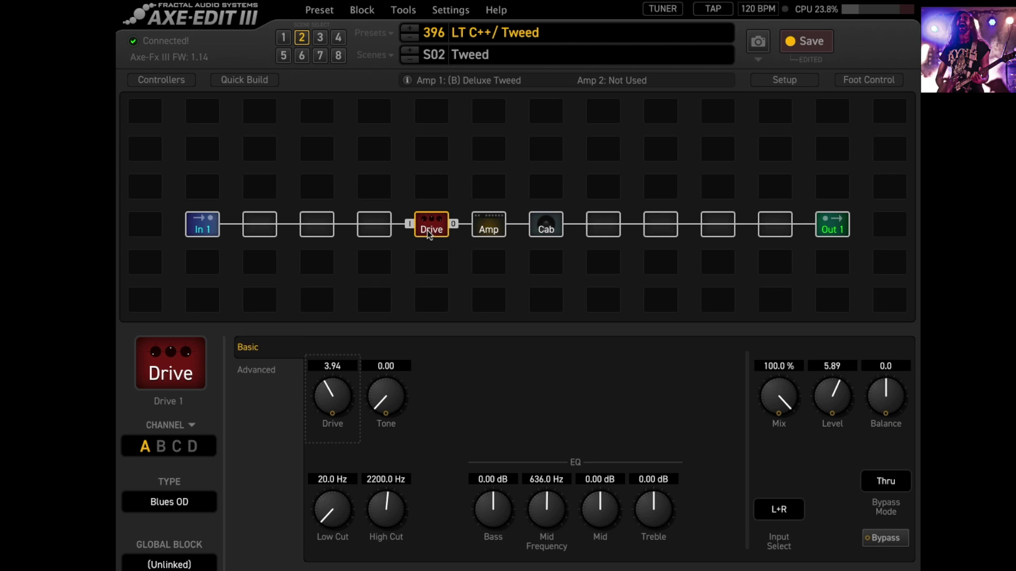
{"action": "left_click", "coordinate": [160, 448]}
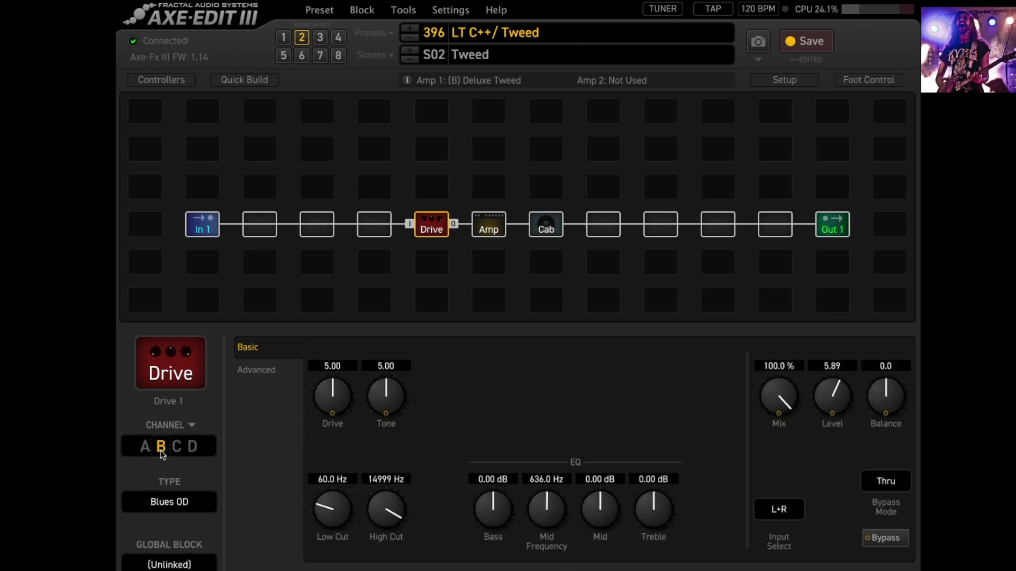
{"action": "left_click", "coordinate": [185, 502]}
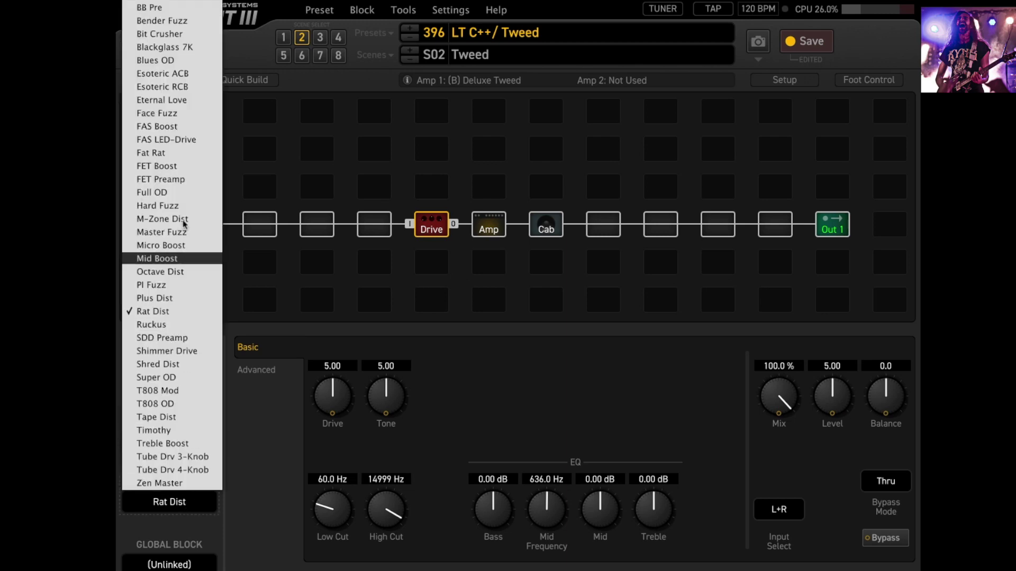
{"action": "left_click", "coordinate": [168, 114]}
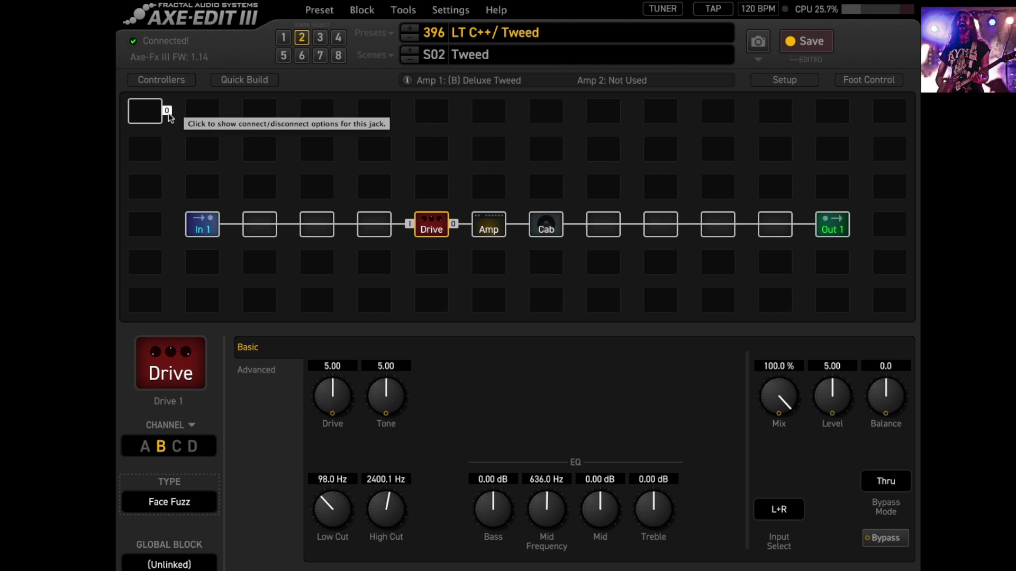
Set the drive's channel C type to M-Zone Dist and raise its EQ Bass, Mid and Treble to 12 dB
{"action": "left_click", "coordinate": [177, 455]}
{"action": "left_click", "coordinate": [185, 503]}
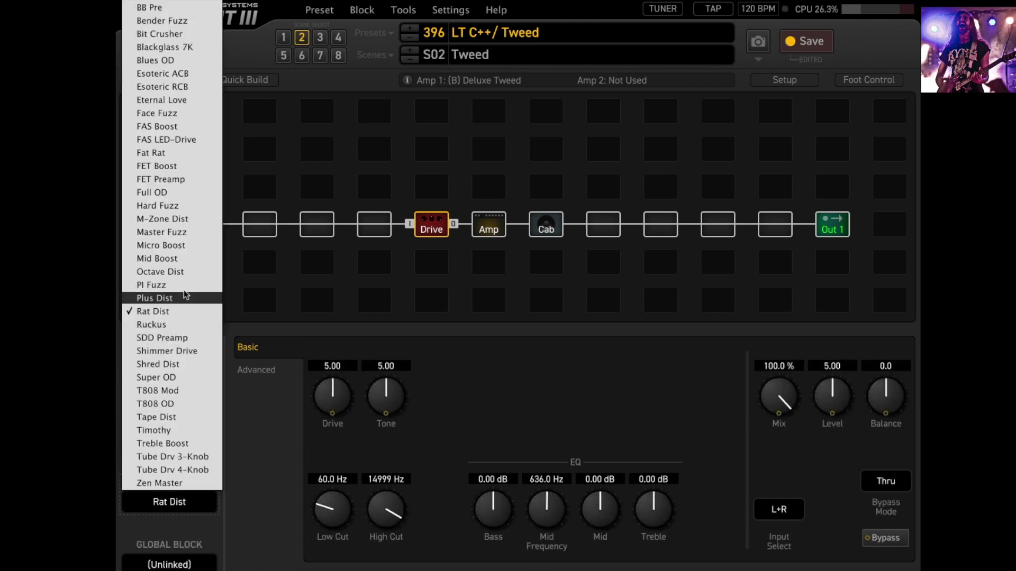
{"action": "left_click", "coordinate": [185, 221]}
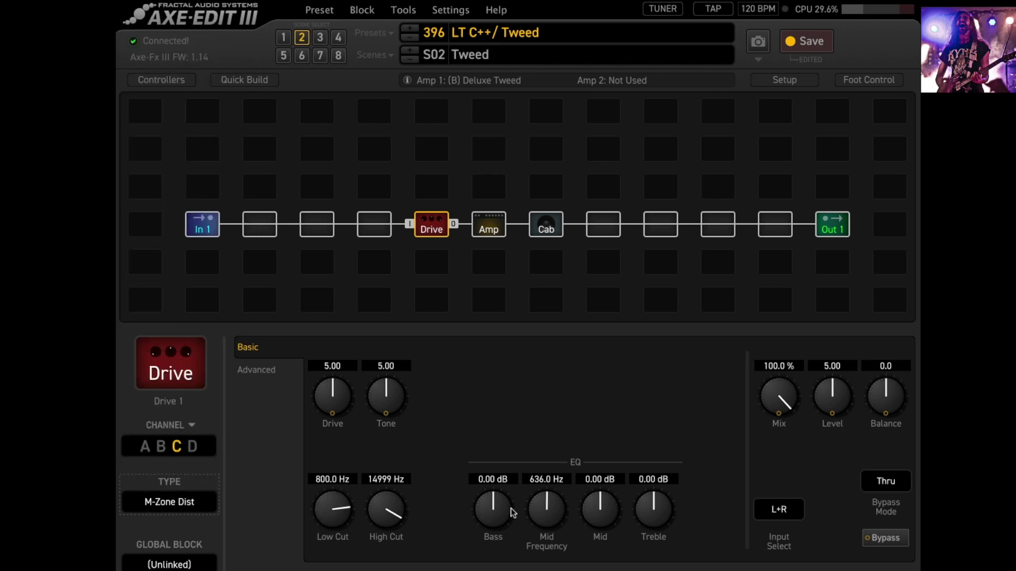
{"action": "left_click_drag", "start_coordinate": [500, 516], "coordinate": [493, 79]}
{"action": "left_click_drag", "start_coordinate": [592, 511], "coordinate": [623, 227]}
{"action": "left_click_drag", "start_coordinate": [665, 509], "coordinate": [668, 124]}
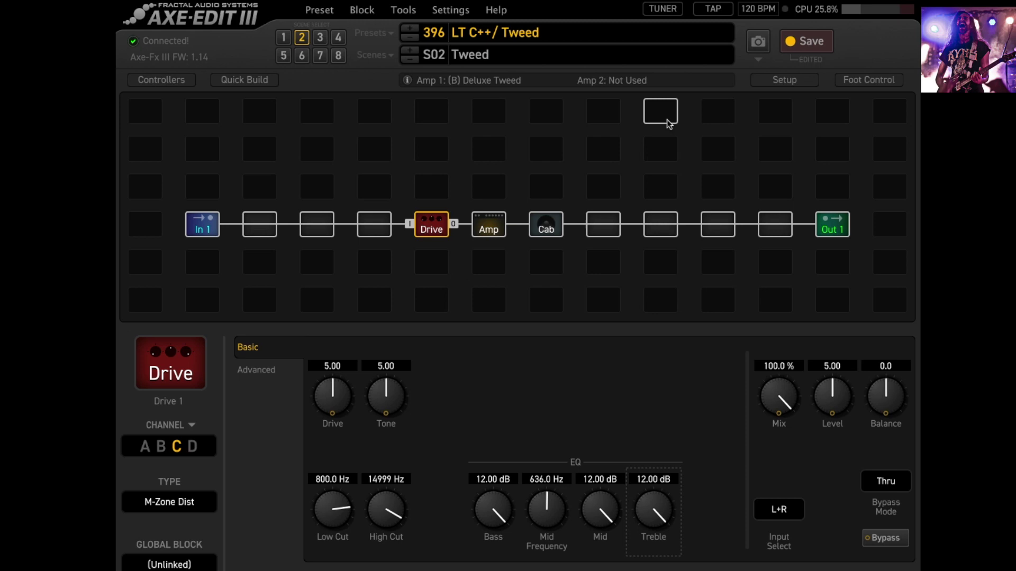
Set the drive's channel D type to FET Boost and its High Cut to 6500 Hz
{"action": "left_click", "coordinate": [193, 448]}
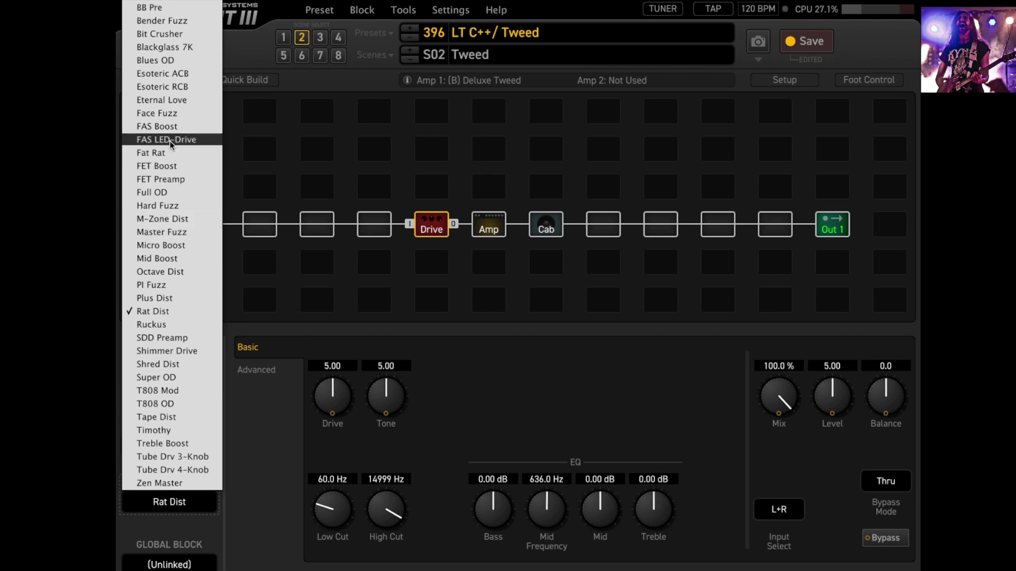
{"action": "left_click", "coordinate": [178, 165]}
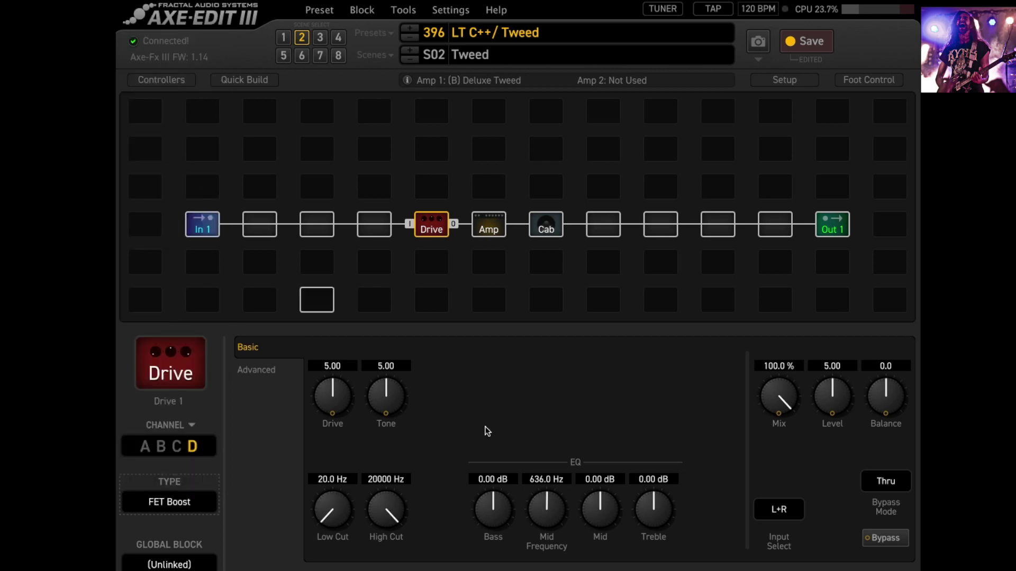
{"action": "double_click", "coordinate": [382, 478]}
{"action": "type", "text": "6500"}
{"action": "key", "text": "Return"}
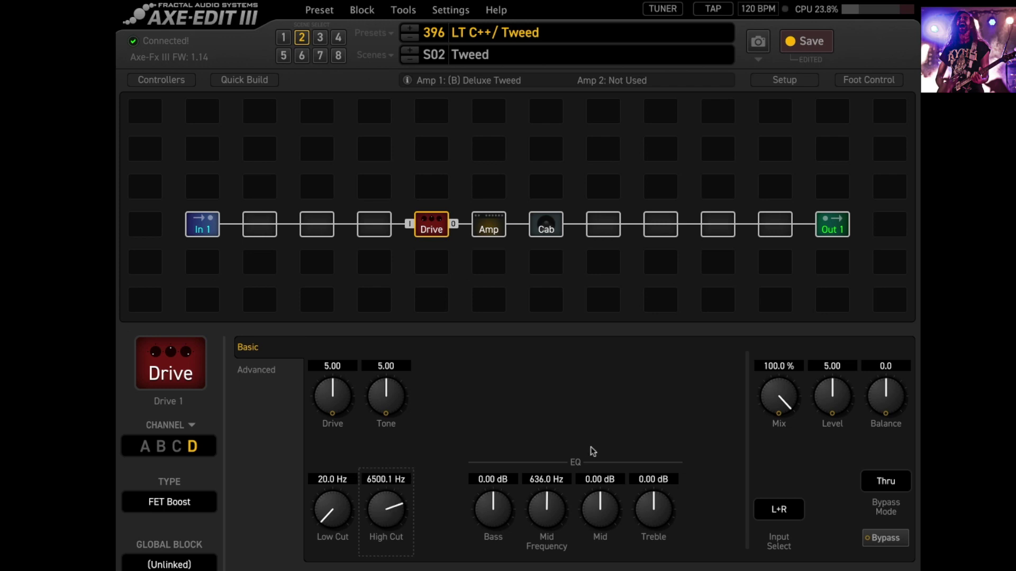
Set the FET Boost's Mid to 1 dB, Level to about 8.51, Drive to about 2.97 and Tone to about 6.68
{"action": "double_click", "coordinate": [609, 479]}
{"action": "type", "text": "1"}
{"action": "key", "text": "Return"}
{"action": "left_click_drag", "start_coordinate": [831, 405], "coordinate": [841, 290]}
{"action": "left_click_drag", "start_coordinate": [334, 394], "coordinate": [324, 439]}
{"action": "left_click_drag", "start_coordinate": [379, 402], "coordinate": [391, 338]}
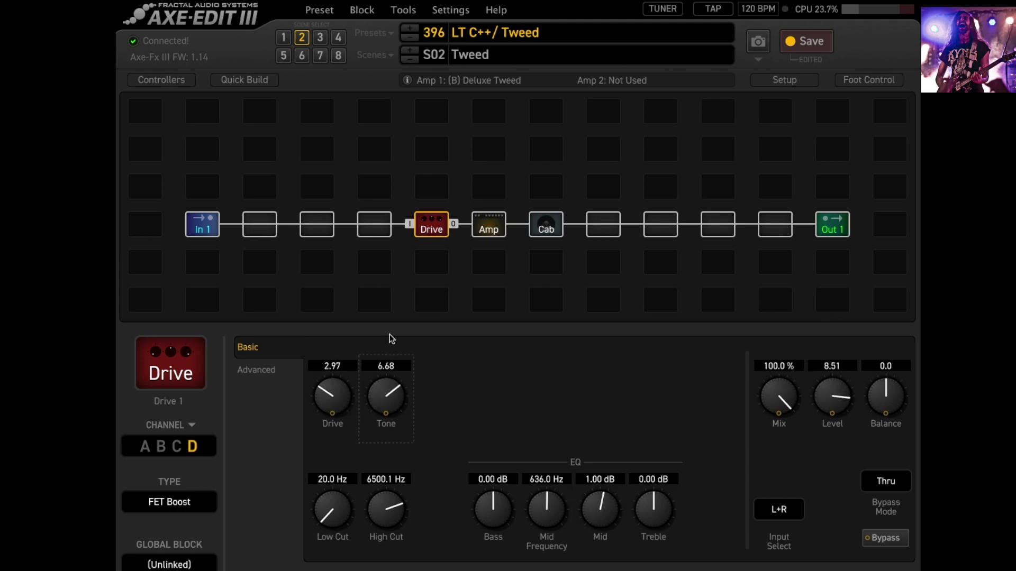
Change the FET Boost's Clip Type to Germanium in the drive's advanced settings
{"action": "left_click", "coordinate": [270, 371]}
{"action": "left_click", "coordinate": [488, 401]}
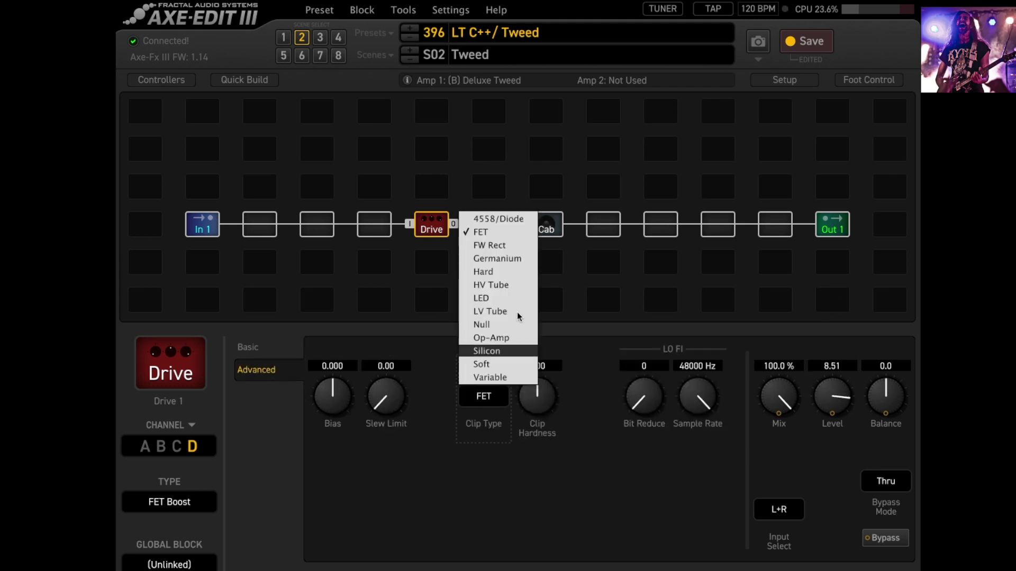
{"action": "left_click", "coordinate": [516, 259]}
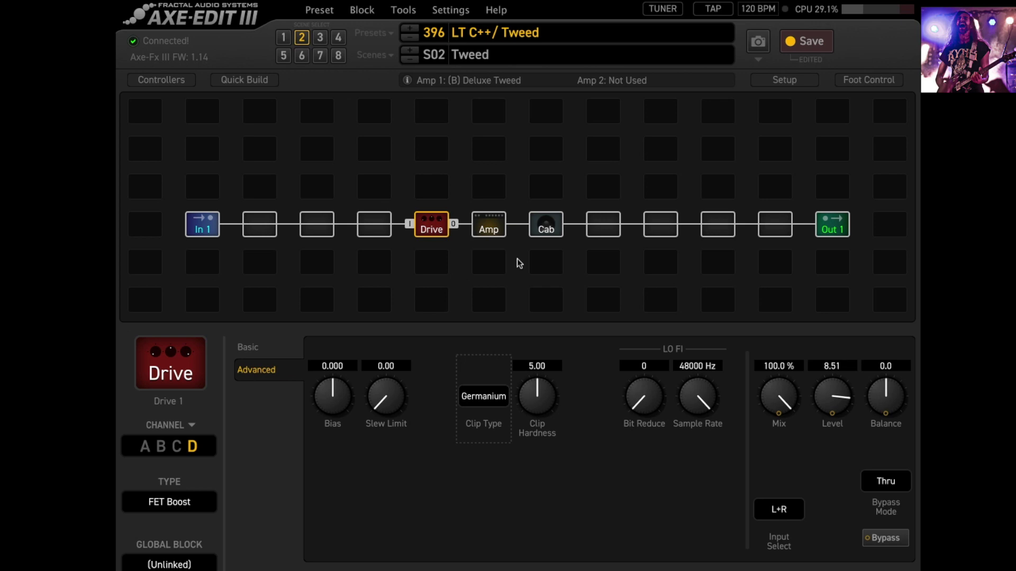
Set the Room Level of the cab block's channel B to 60%
{"action": "left_click", "coordinate": [545, 227]}
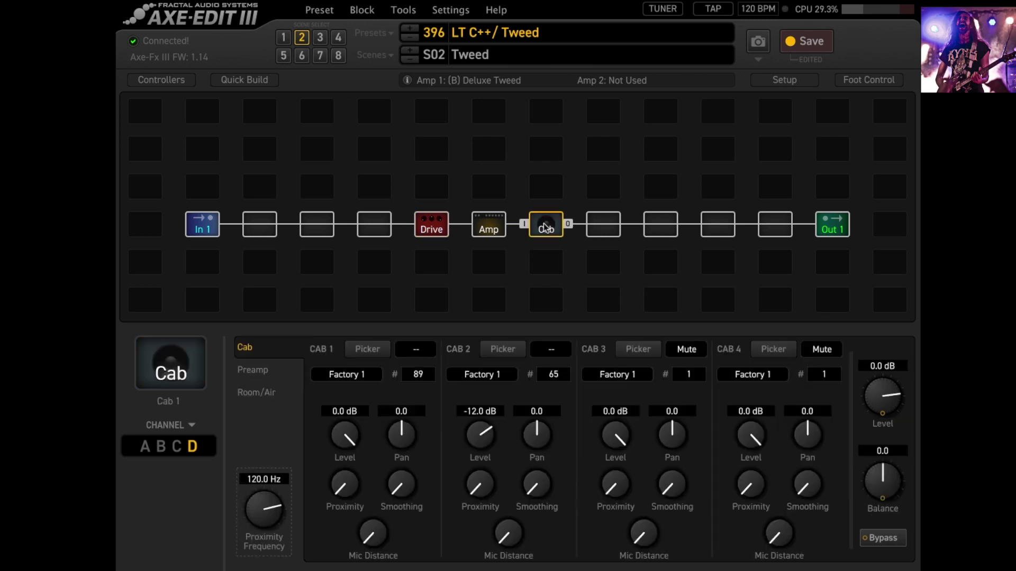
{"action": "left_click", "coordinate": [259, 393]}
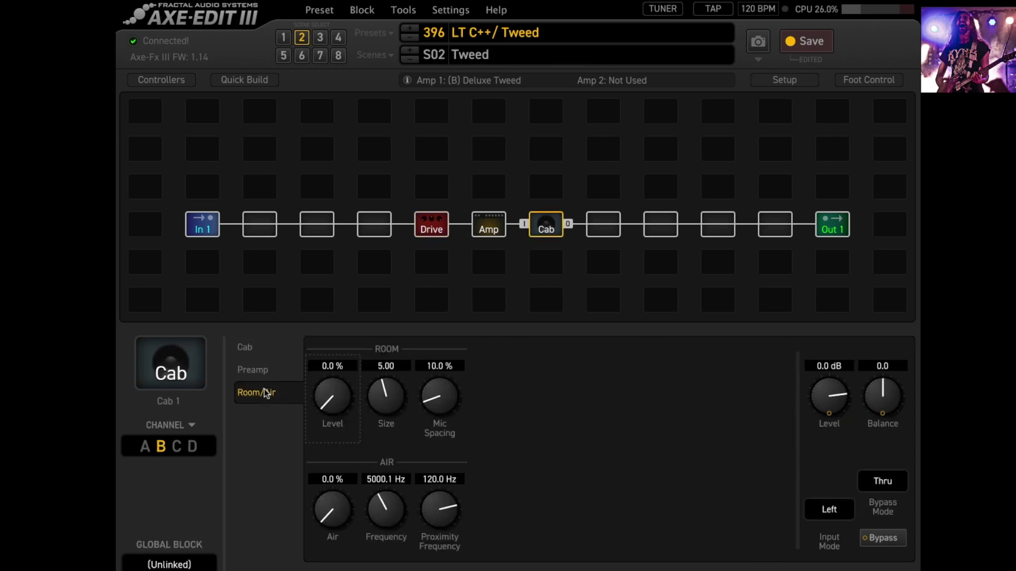
{"action": "double_click", "coordinate": [334, 367]}
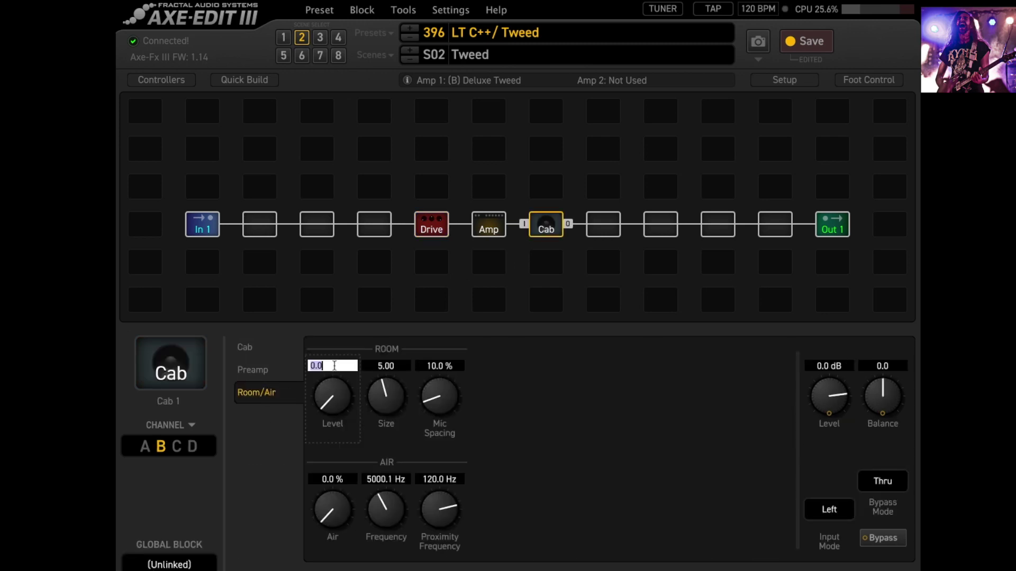
{"action": "type", "text": "60"}
{"action": "key", "text": "Return"}
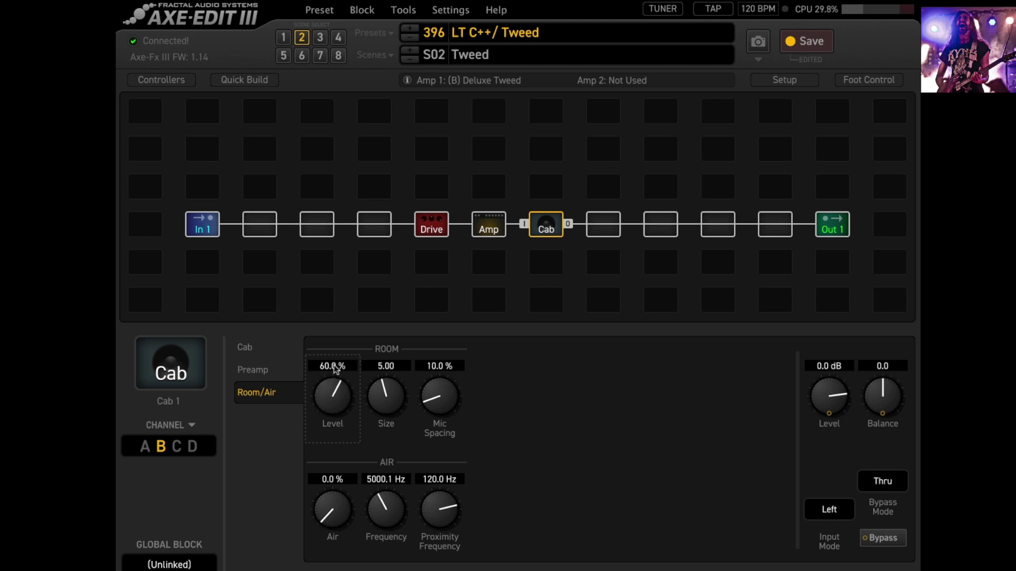
{"action": "mouse_move", "coordinate": [335, 369]}
{"action": "left_mouse_down"}
{"action": "mouse_move", "coordinate": [377, 408]}
{"action": "mouse_move", "coordinate": [407, 311]}
{"action": "mouse_move", "coordinate": [334, 408]}
{"action": "mouse_move", "coordinate": [351, 347]}
{"action": "mouse_move", "coordinate": [347, 318]}
{"action": "mouse_move", "coordinate": [338, 374]}
{"action": "left_mouse_up"}
{"action": "scroll", "coordinate": [336, 374], "scroll_direction": "down", "scroll_amount": 3}
Bypass the drive block in scene 1 (C++ Rhythm) and save the preset
{"action": "left_click", "coordinate": [284, 38]}
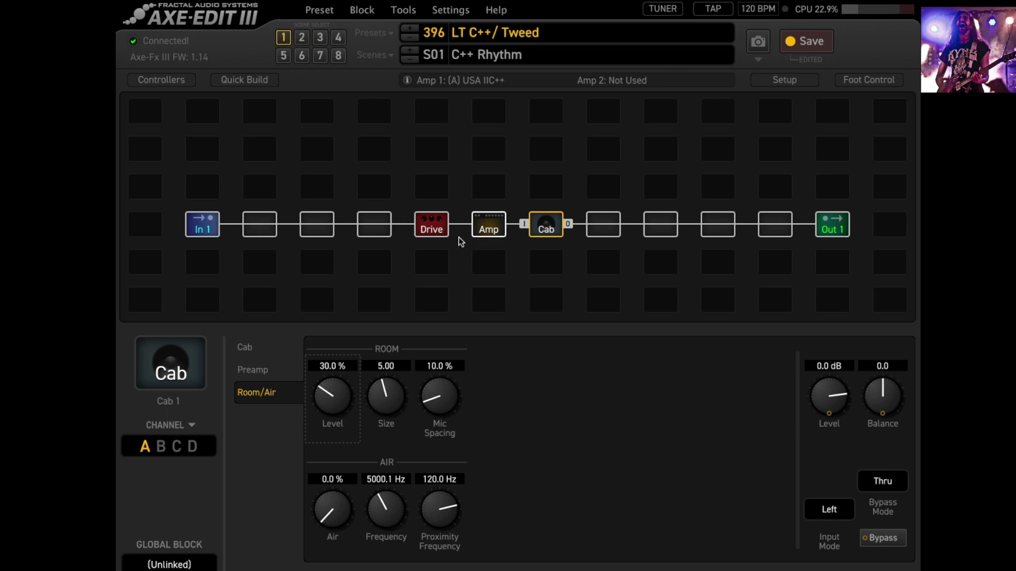
{"action": "left_click", "coordinate": [432, 228]}
{"action": "key", "text": "b"}
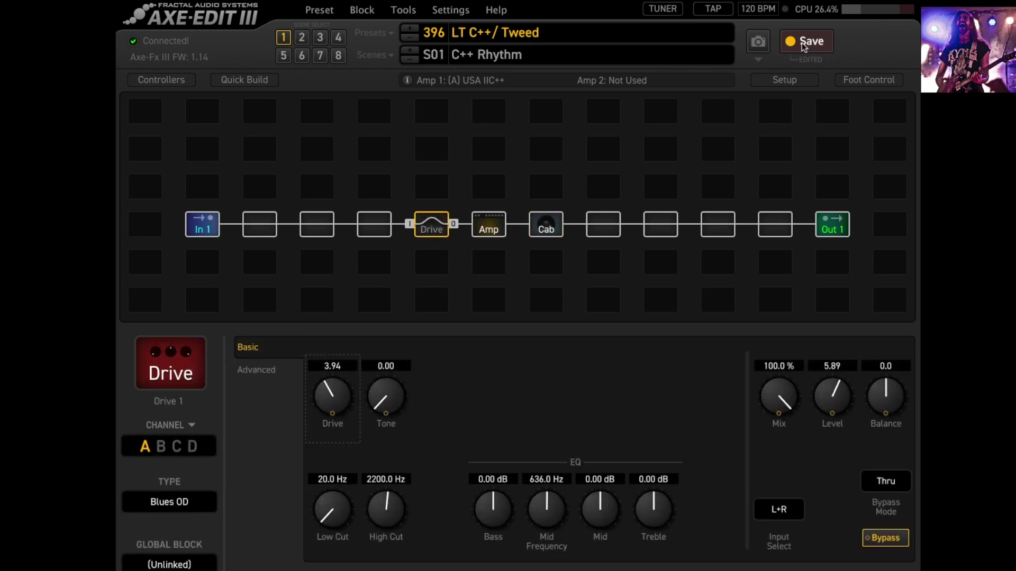
{"action": "left_click", "coordinate": [803, 50]}
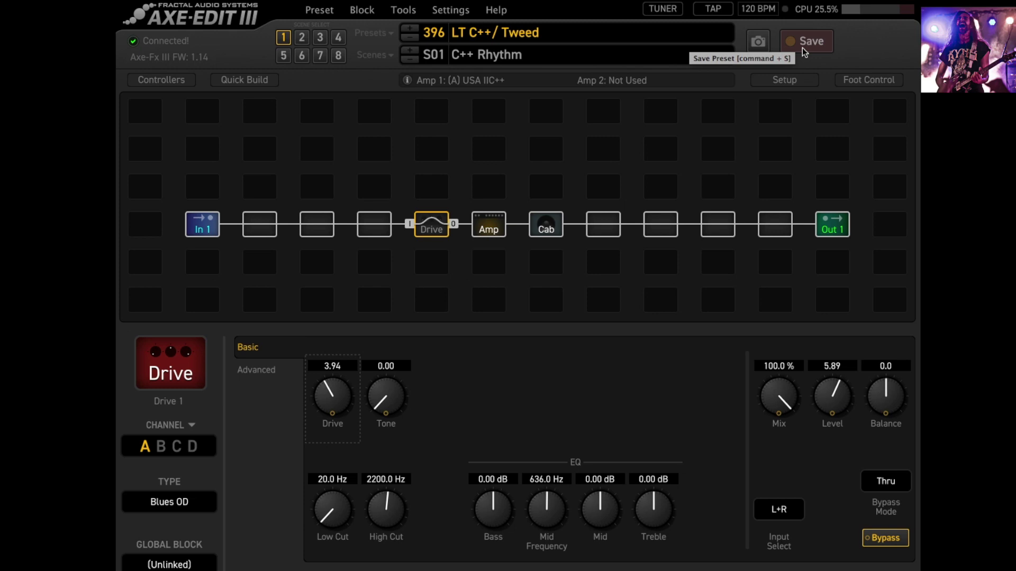
Bypass the drive block in scene 3 (Atomica) and save the preset
{"action": "left_click", "coordinate": [321, 38]}
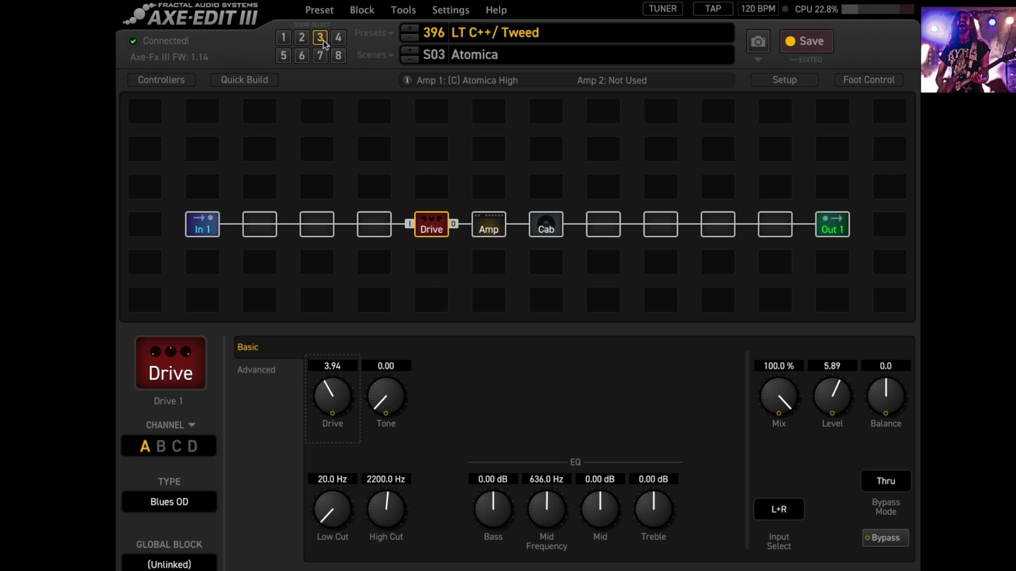
{"action": "key", "text": "b"}
{"action": "left_click", "coordinate": [811, 42]}
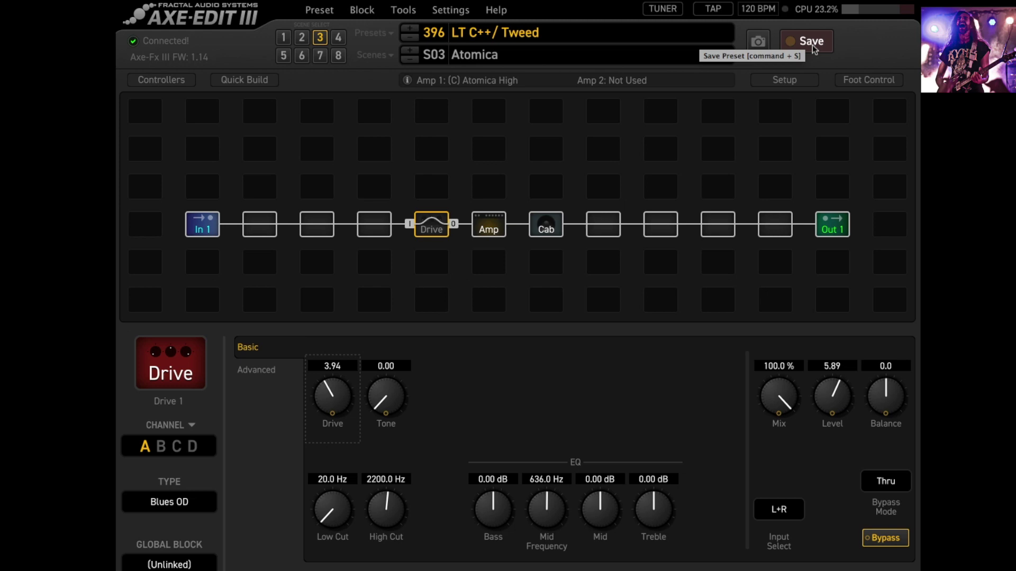
Attach a modifier with Control Switch 1 as its source to the amp's Fat switch
{"action": "left_click", "coordinate": [490, 225]}
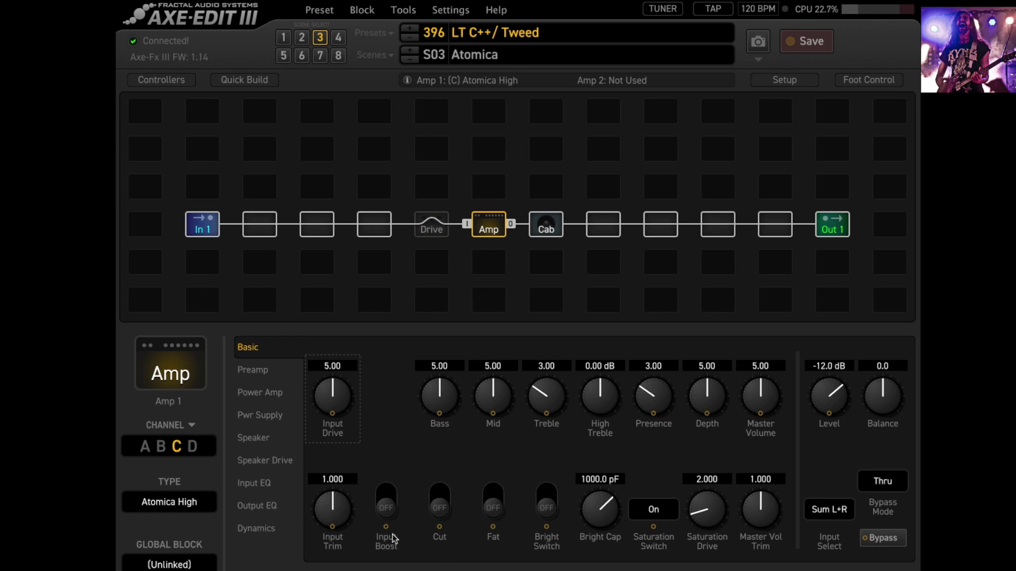
{"action": "right_click", "coordinate": [495, 529]}
{"action": "left_click", "coordinate": [331, 200]}
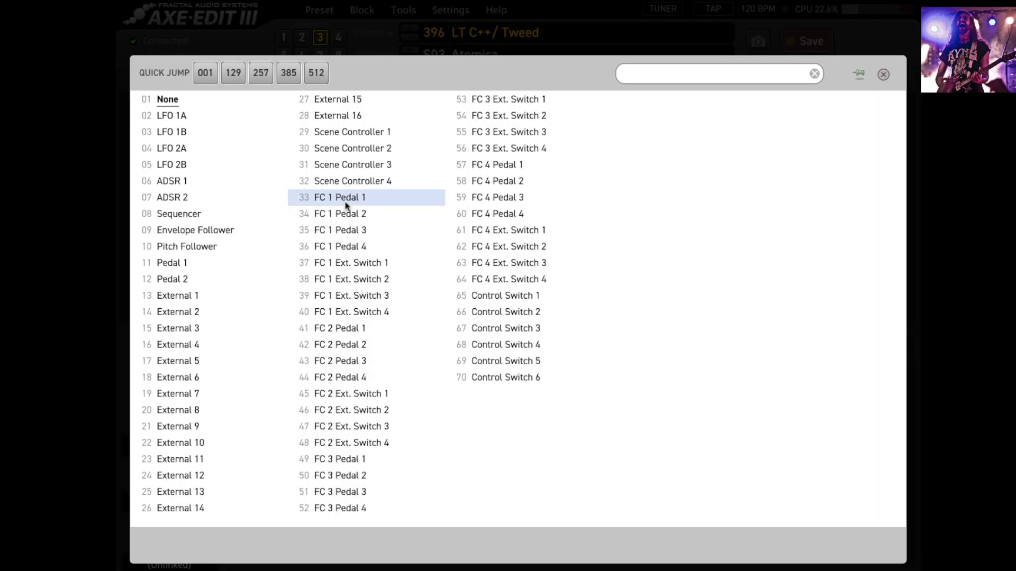
{"action": "left_click", "coordinate": [500, 295]}
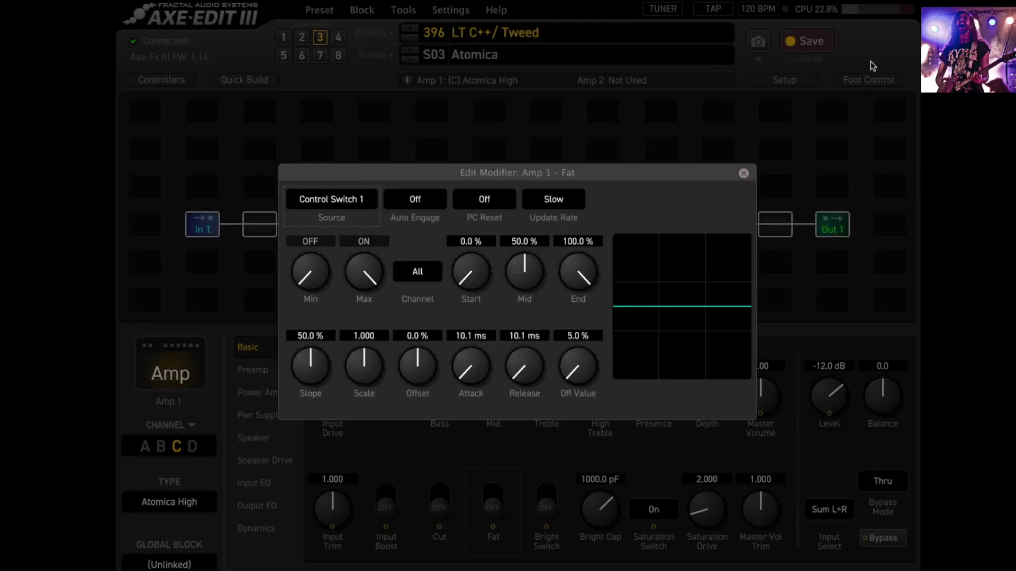
{"action": "left_click", "coordinate": [744, 174]}
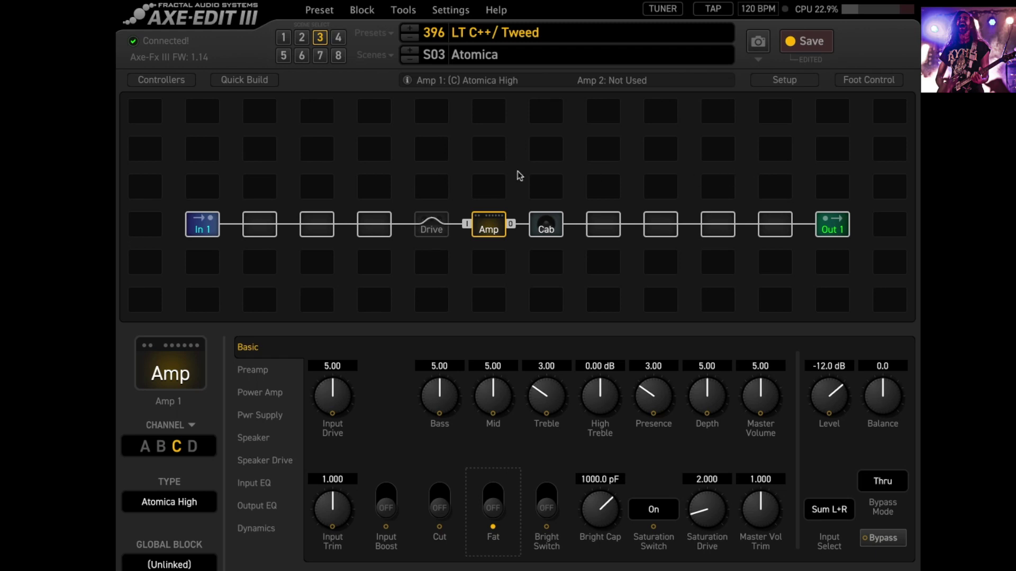
Set up scene 4 with the amp on channel A (USA IIC++) and the drive block bypassed
{"action": "left_click", "coordinate": [283, 38]}
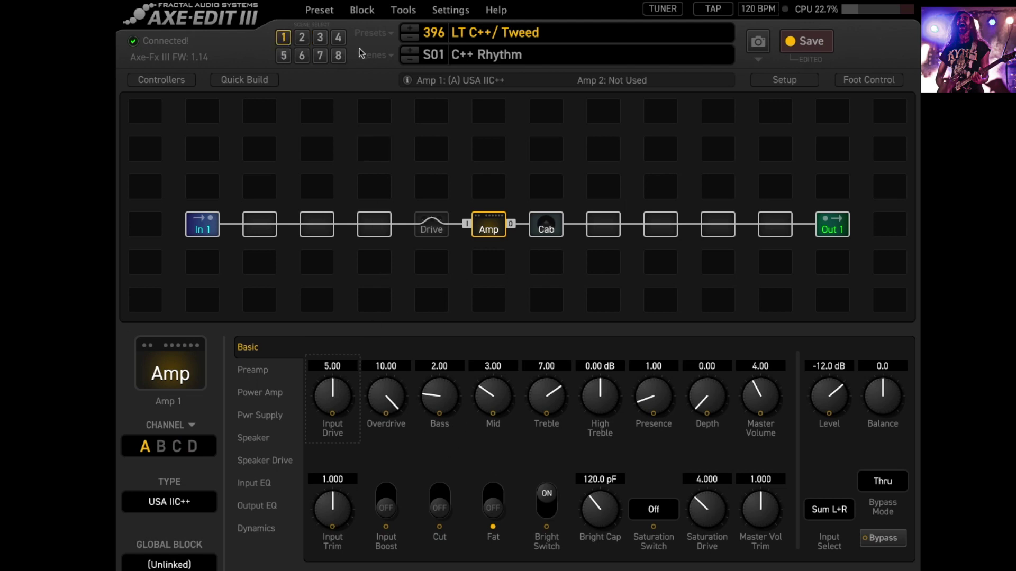
{"action": "left_click", "coordinate": [339, 38]}
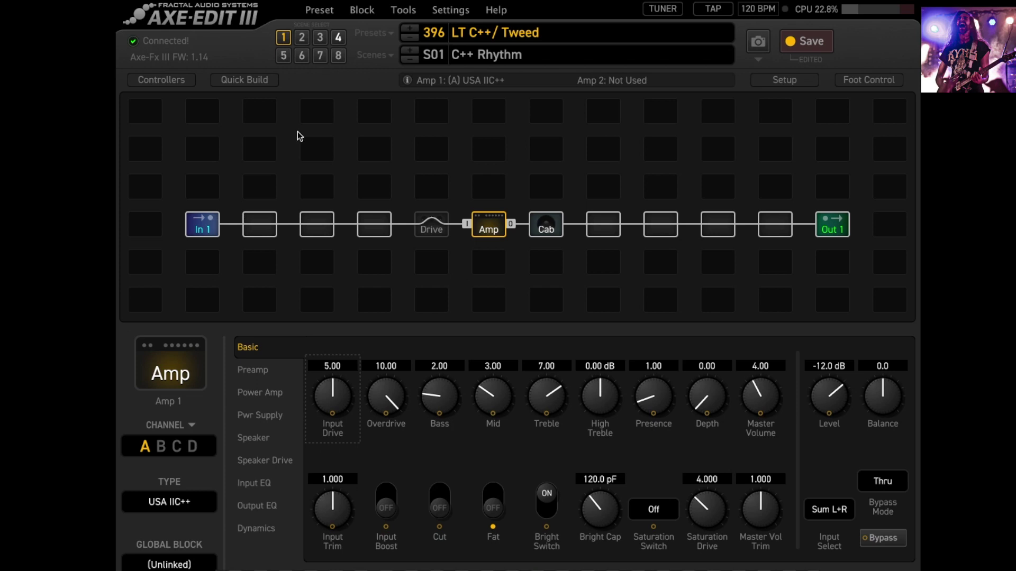
{"action": "left_click", "coordinate": [146, 448]}
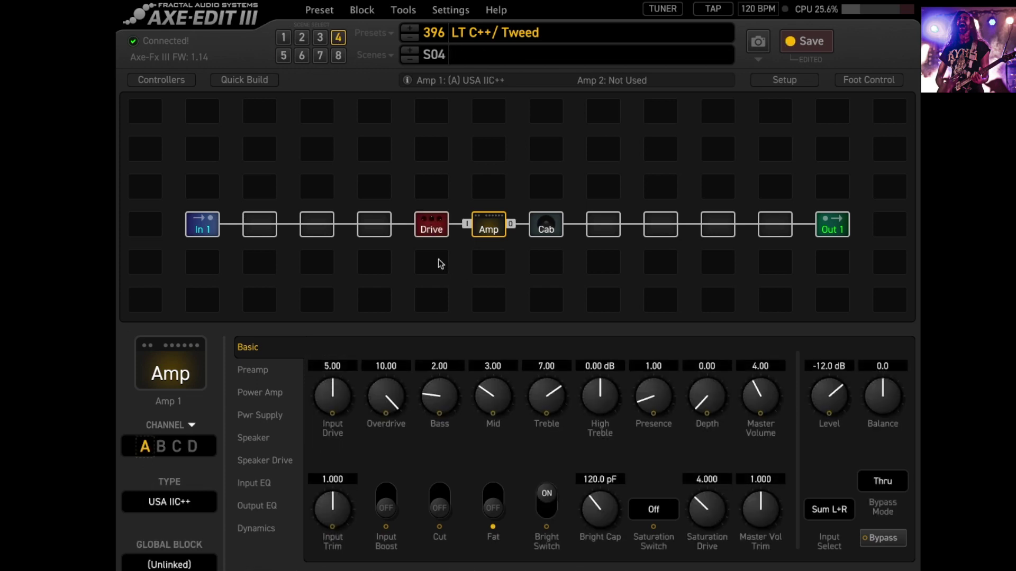
{"action": "left_click", "coordinate": [544, 229]}
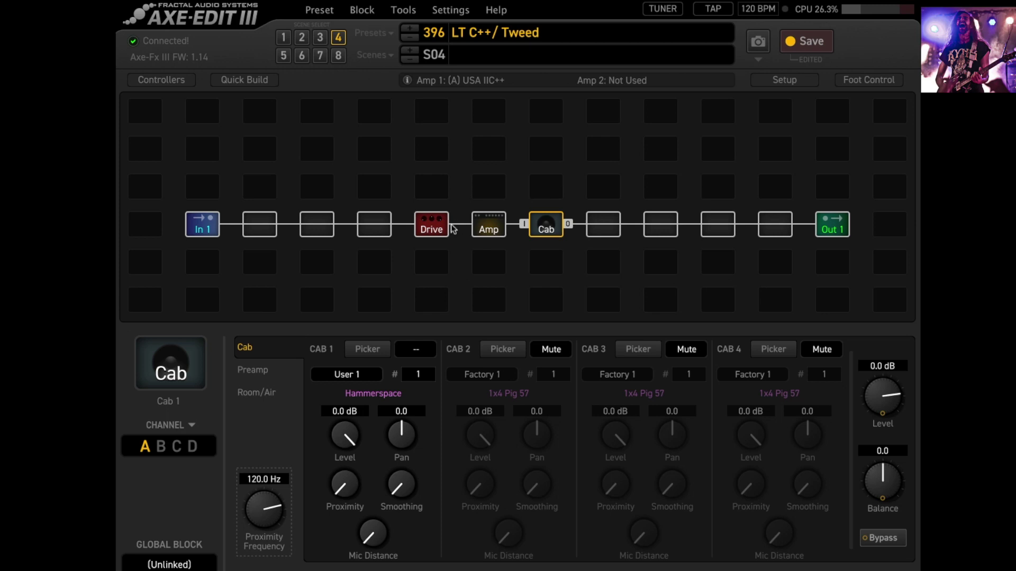
{"action": "left_click", "coordinate": [432, 229]}
{"action": "key", "text": "b"}
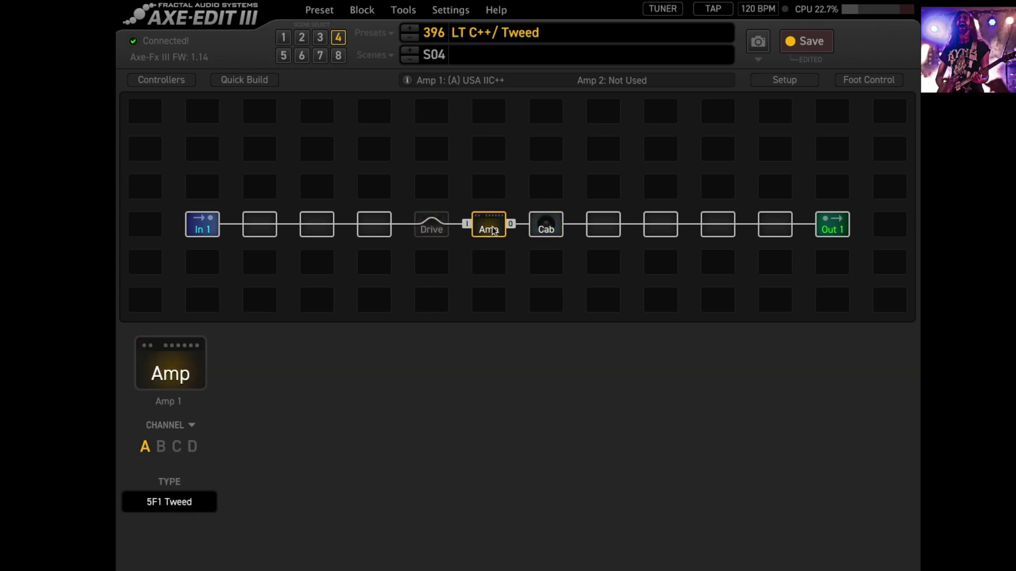
{"action": "left_click", "coordinate": [489, 228]}
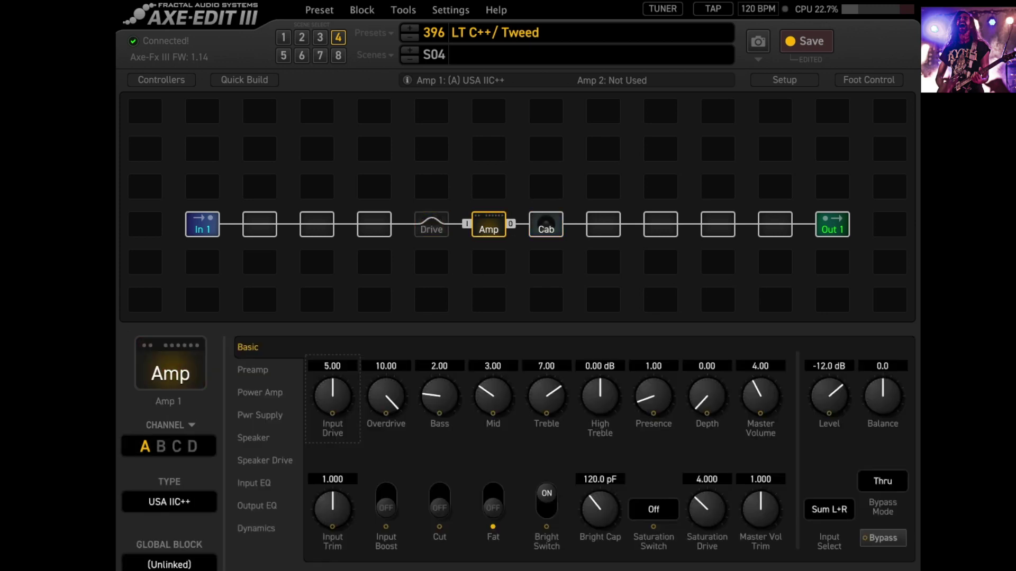
Switch CS1 on for Scene 4 in the per-scene control switch settings
{"action": "left_click", "coordinate": [167, 80]}
{"action": "left_click", "coordinate": [284, 529]}
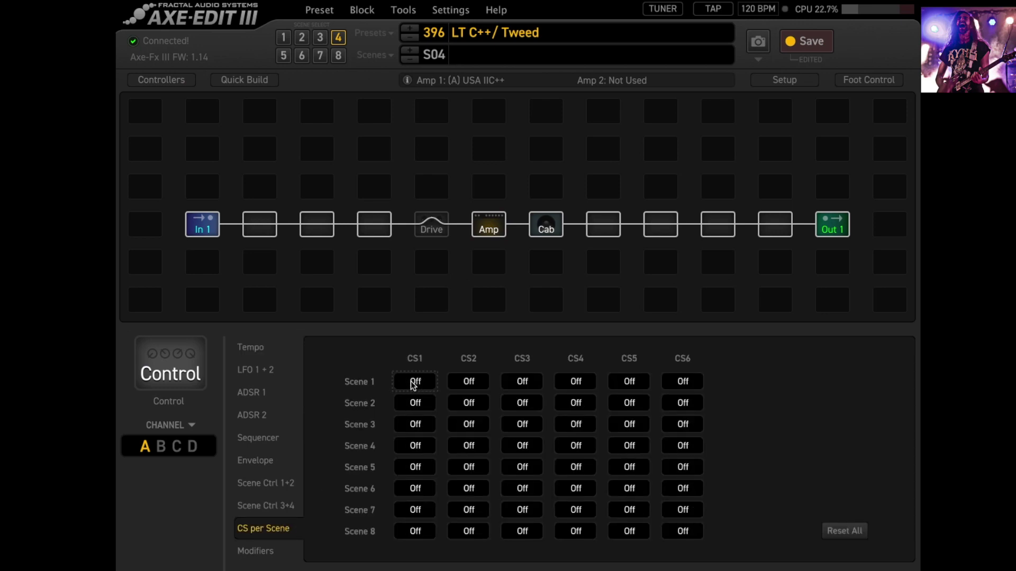
{"action": "left_click", "coordinate": [417, 447]}
{"action": "left_click", "coordinate": [415, 488]}
Compare the amp block's Fat switch between scene 1 and scene 4
{"action": "left_click", "coordinate": [284, 37]}
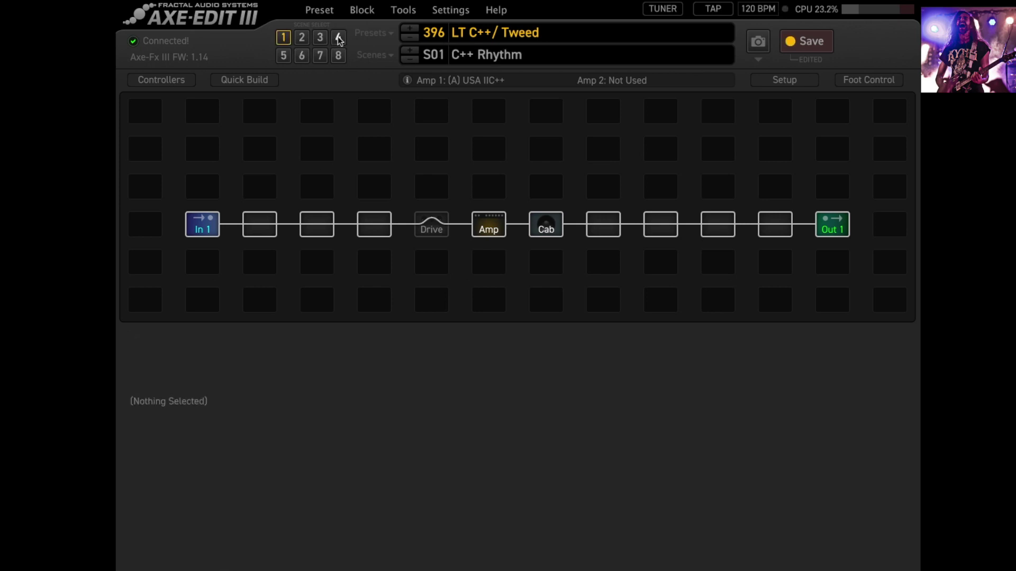
{"action": "left_click", "coordinate": [487, 227]}
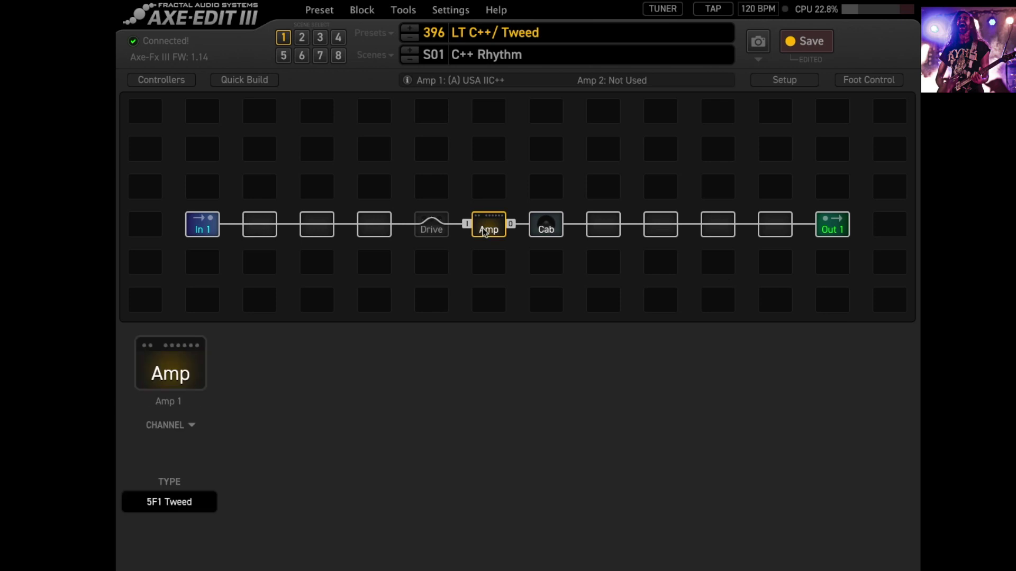
{"action": "left_click", "coordinate": [338, 40]}
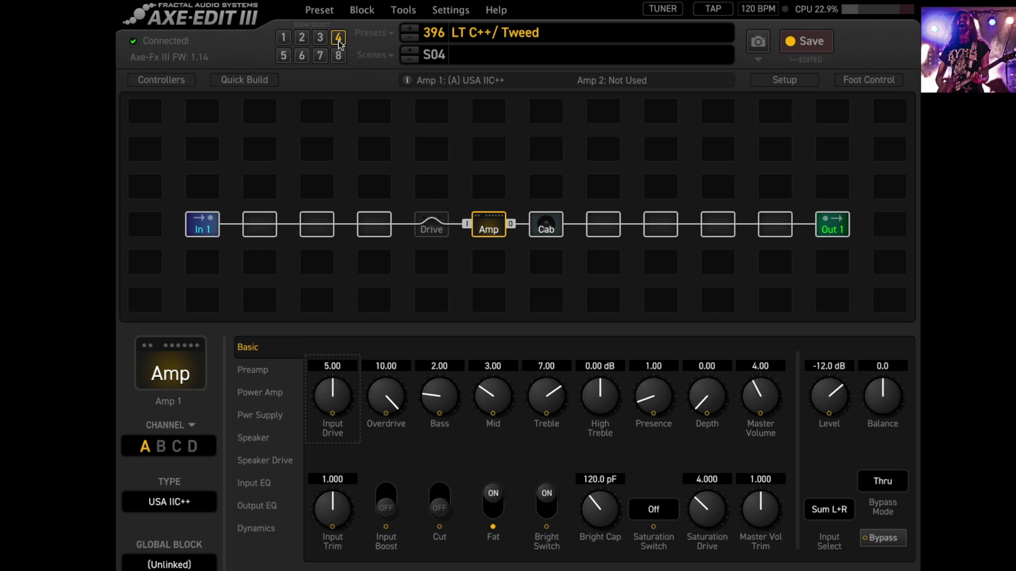
Look through the modifier sources available for the amp's Input Drive without assigning one
{"action": "right_click", "coordinate": [334, 415]}
{"action": "left_click", "coordinate": [352, 200]}
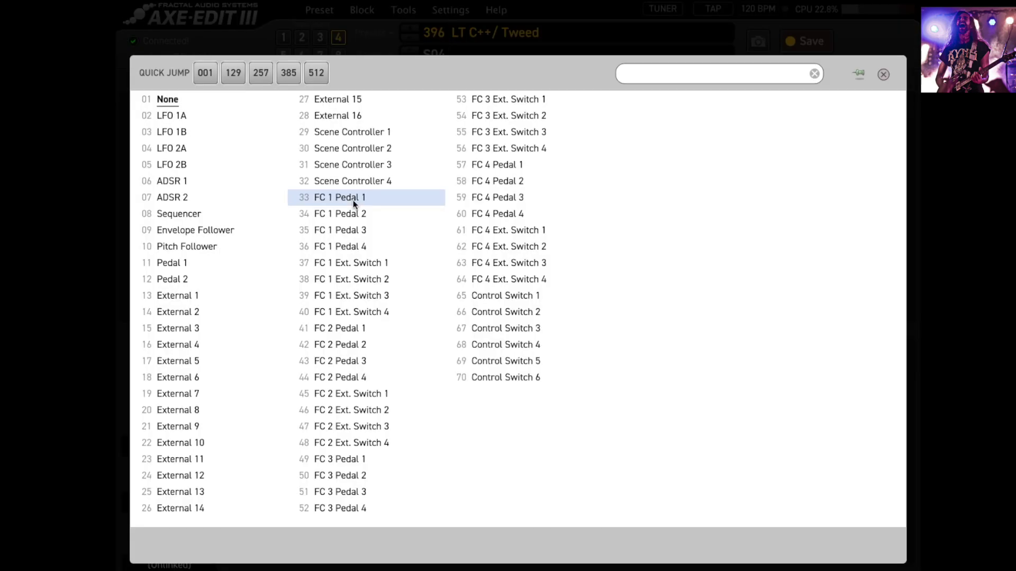
{"action": "left_click", "coordinate": [884, 75]}
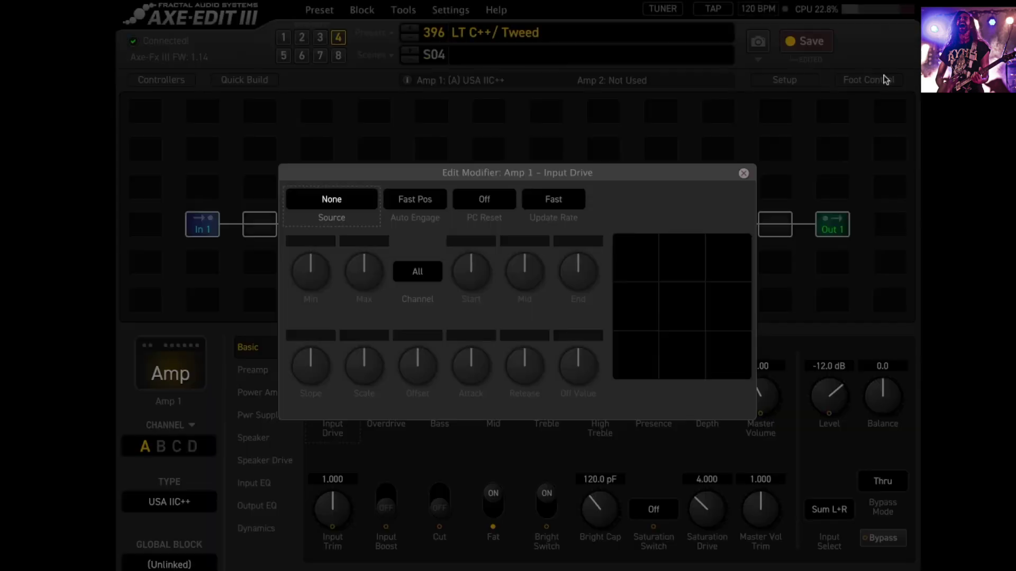
{"action": "left_click", "coordinate": [743, 173]}
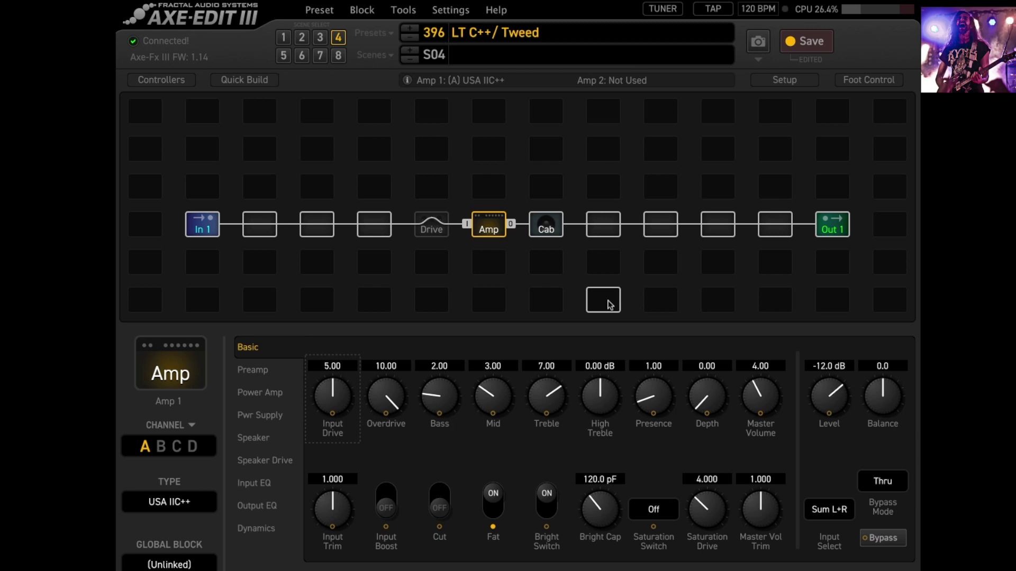
Insert a Multitap Delay block directly after the cab and set its Tempo 1 and Tempo 2 to None
{"action": "right_click", "coordinate": [606, 226]}
{"action": "mouse_move", "coordinate": [588, 339]}
{"action": "left_click", "coordinate": [643, 326]}
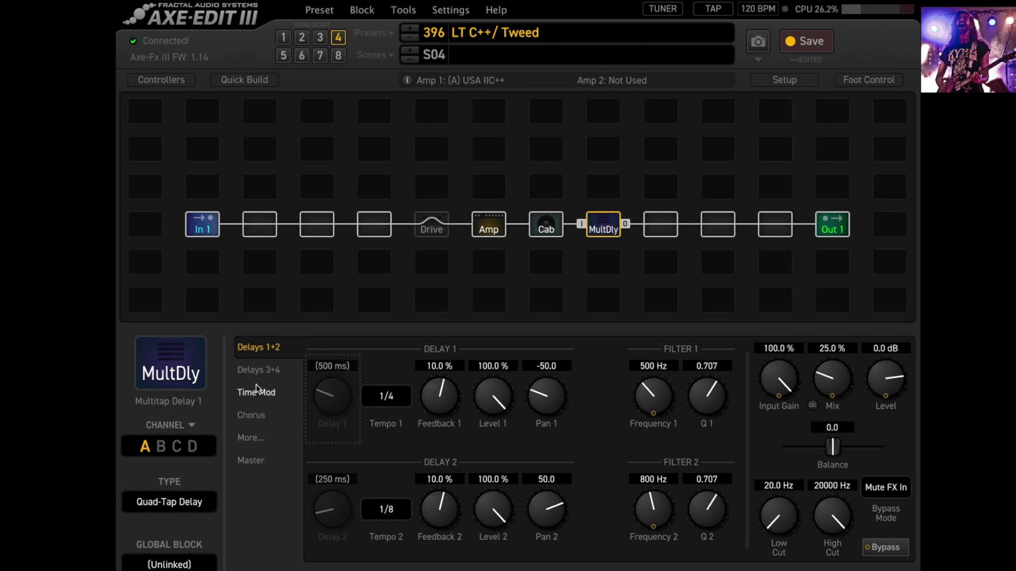
{"action": "left_click", "coordinate": [387, 397]}
{"action": "left_click", "coordinate": [165, 97]}
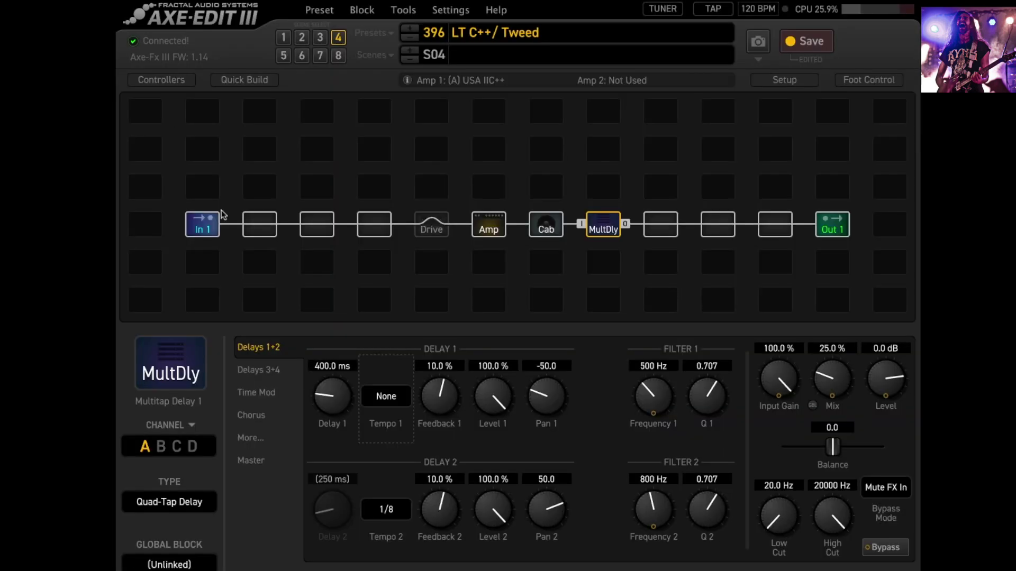
{"action": "left_click", "coordinate": [394, 511]}
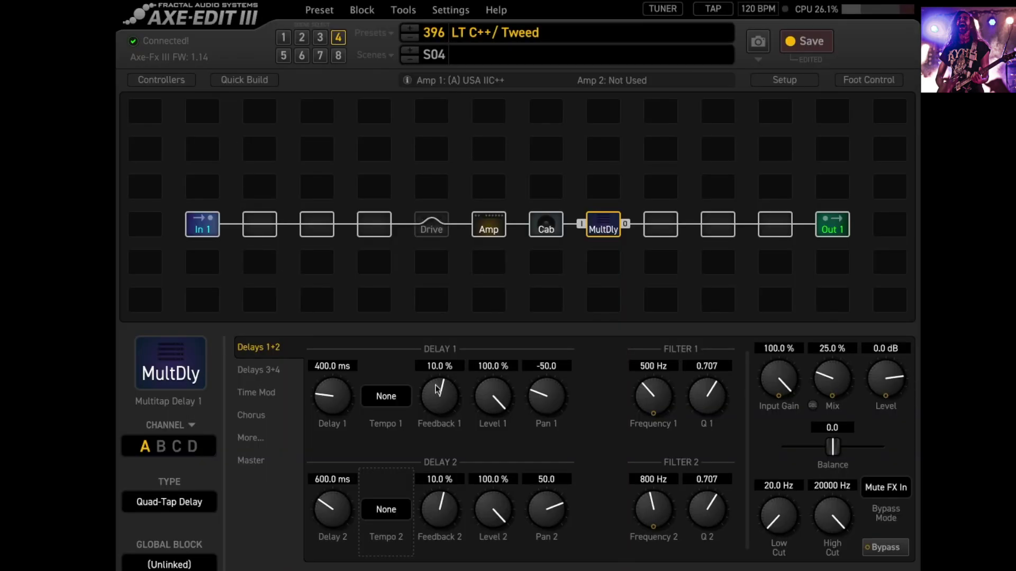
Set the multitap delay's Feedback 1 and Feedback 2 to 0%
{"action": "left_click", "coordinate": [434, 366]}
{"action": "type", "text": "0"}
{"action": "key", "text": "Return"}
{"action": "left_click", "coordinate": [449, 479]}
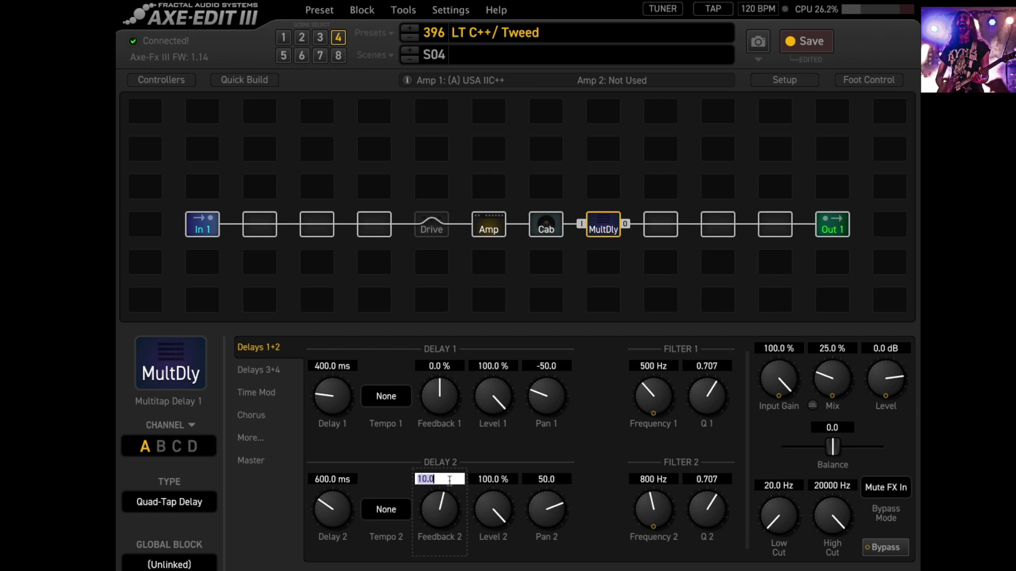
{"action": "type", "text": "0"}
{"action": "key", "text": "Return"}
Set the multitap delay's Delay 1 time to 3 ms and Delay 2 time to 460 ms
{"action": "left_click", "coordinate": [346, 366]}
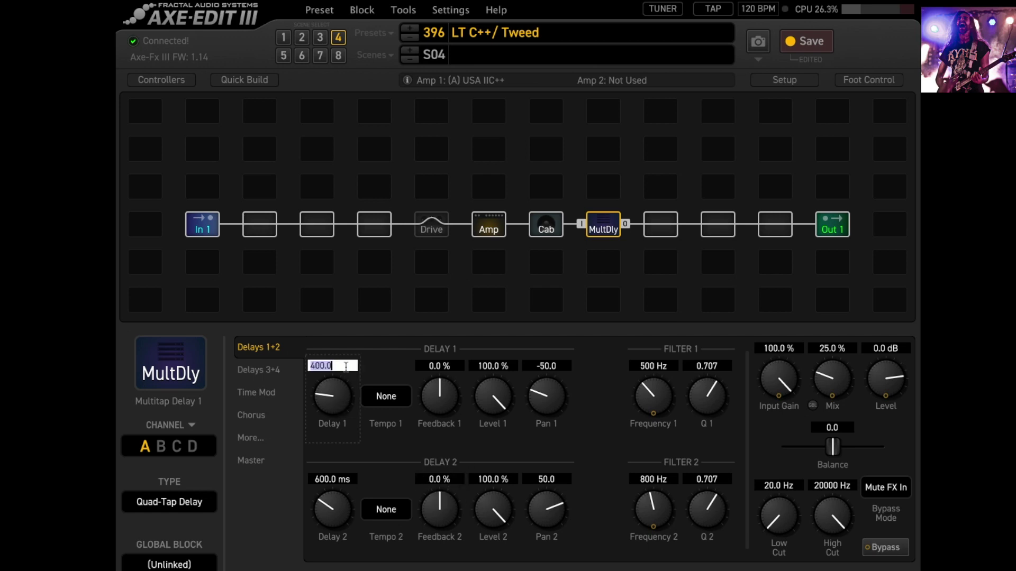
{"action": "type", "text": "3"}
{"action": "key", "text": "Return"}
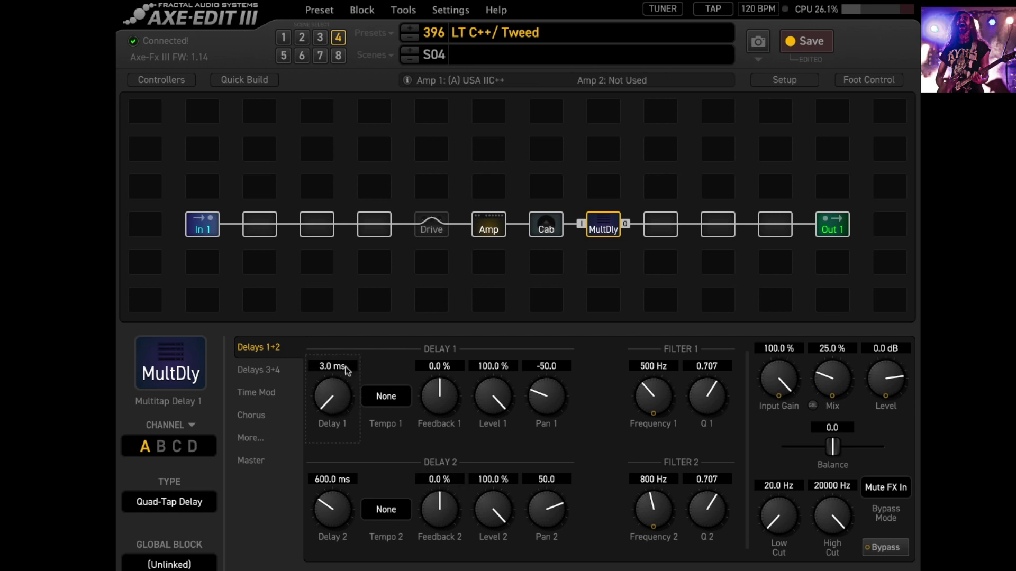
{"action": "left_click", "coordinate": [333, 479]}
{"action": "type", "text": "460"}
{"action": "key", "text": "Return"}
Set the multitap delay's Tempo 4 to 1/4
{"action": "left_click", "coordinate": [258, 370]}
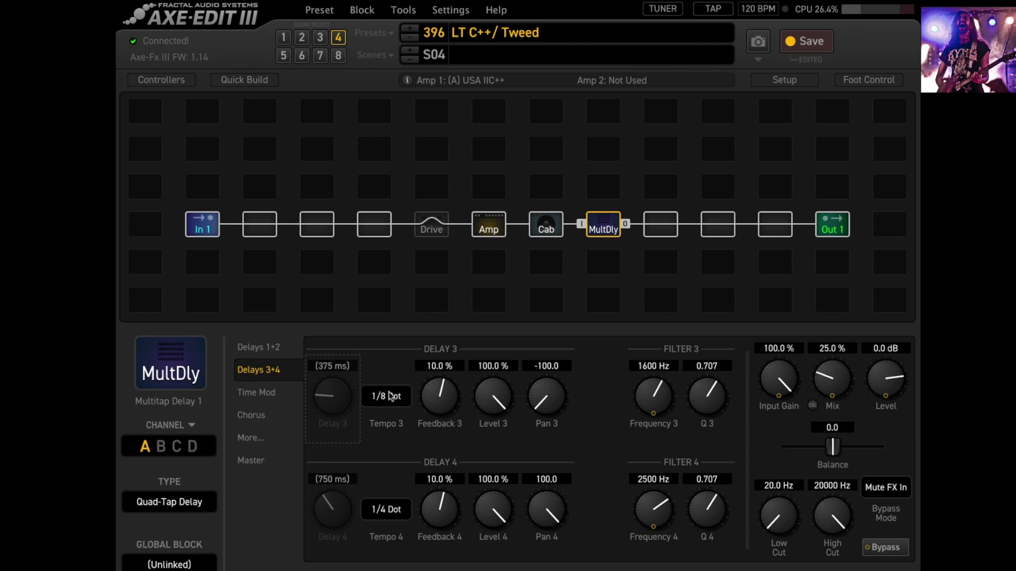
{"action": "left_click", "coordinate": [401, 511]}
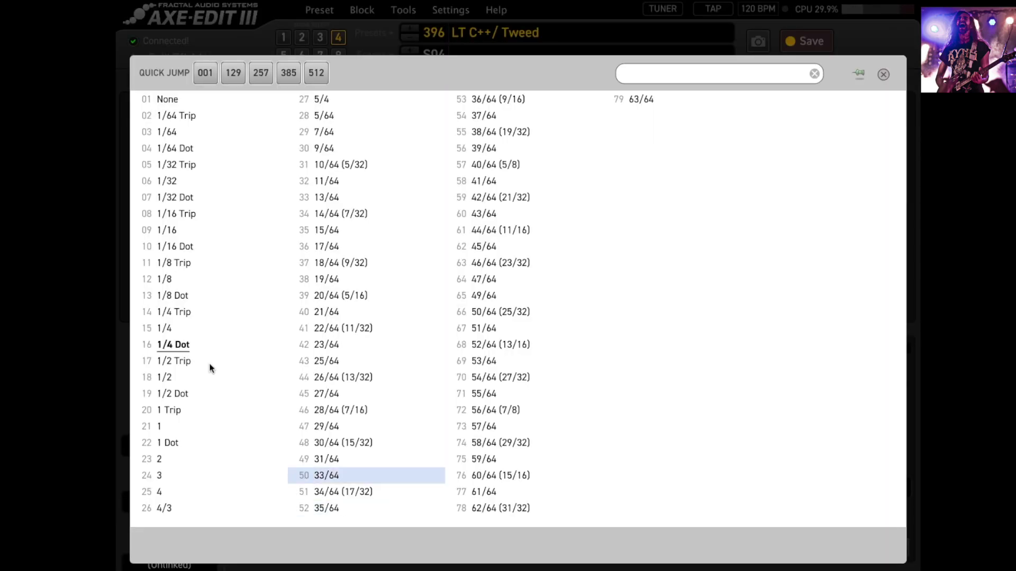
{"action": "left_click", "coordinate": [174, 328]}
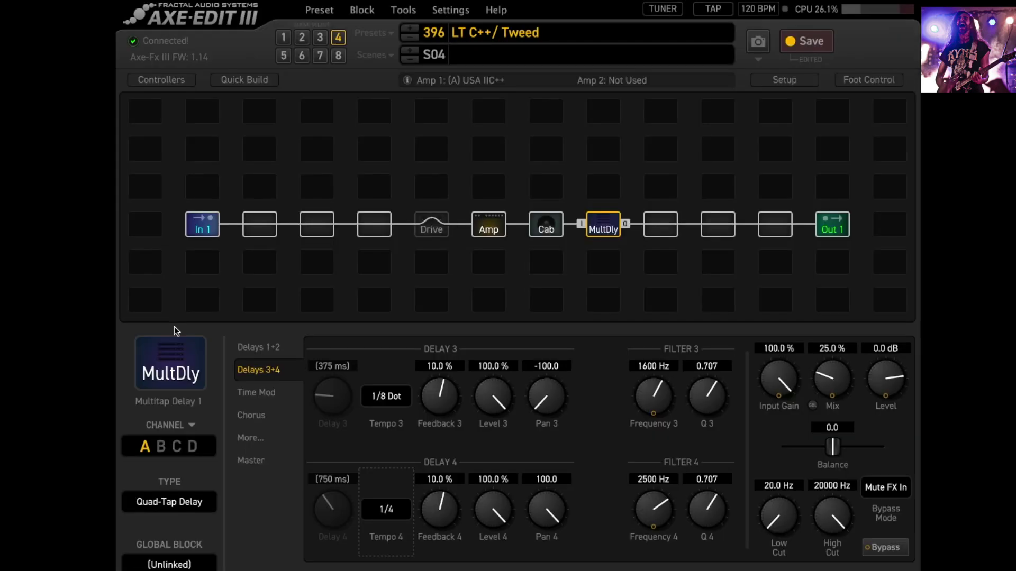
Set the multitap delay's Feedback 3 to 20% and Feedback 4 to 12%
{"action": "double_click", "coordinate": [447, 365]}
{"action": "type", "text": "20"}
{"action": "key", "text": "Return"}
{"action": "double_click", "coordinate": [445, 479]}
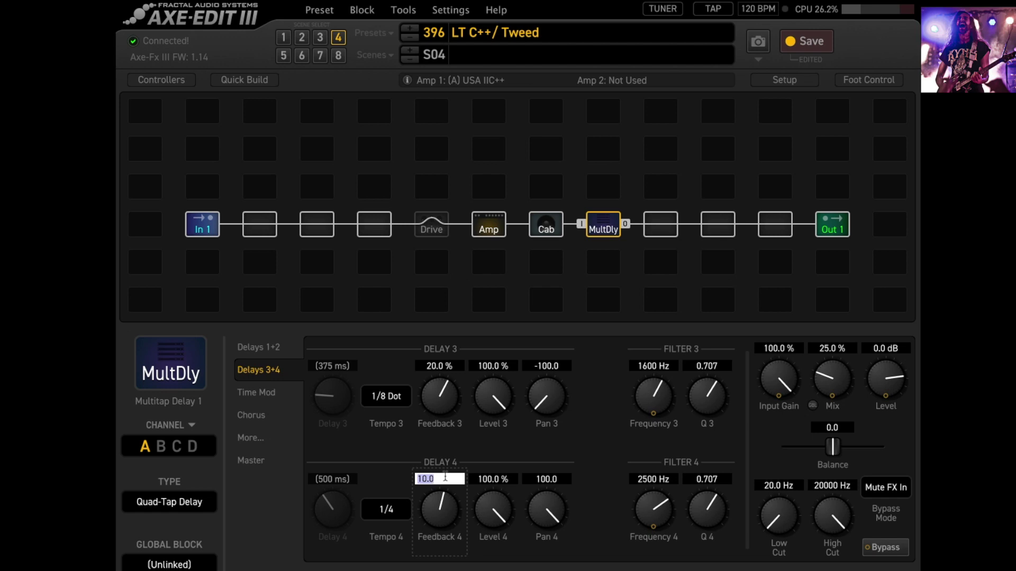
{"action": "type", "text": "12"}
{"action": "key", "text": "Return"}
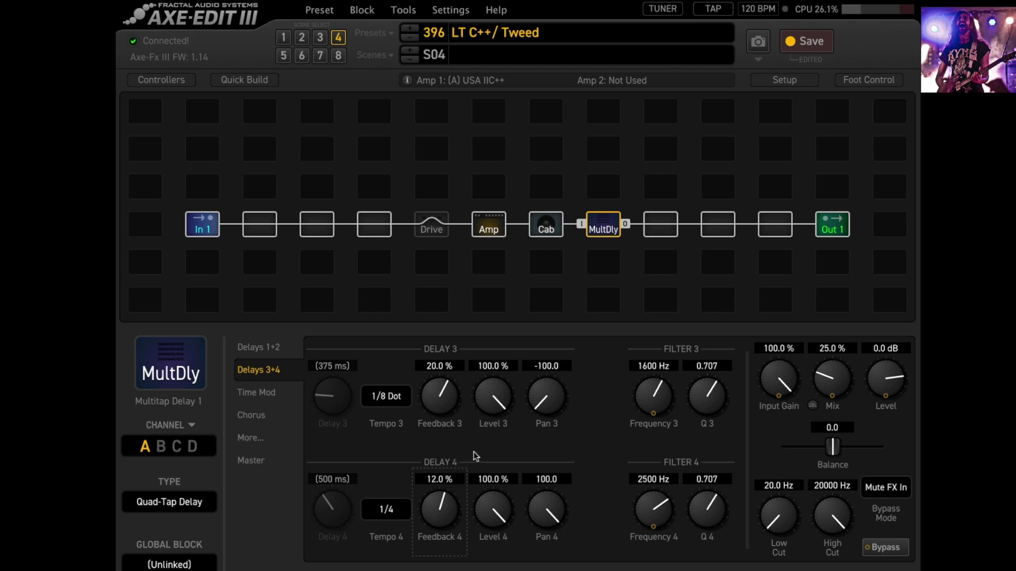
Set the multitap delay's High Cut to 5000 Hz and its Mix to 30%
{"action": "double_click", "coordinate": [839, 485]}
{"action": "type", "text": "5000"}
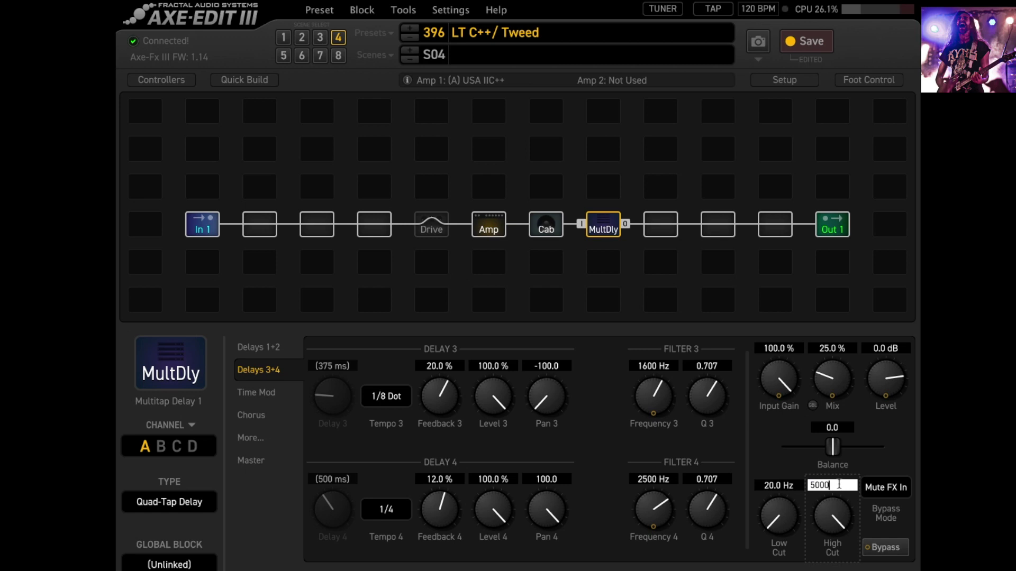
{"action": "key", "text": "Return"}
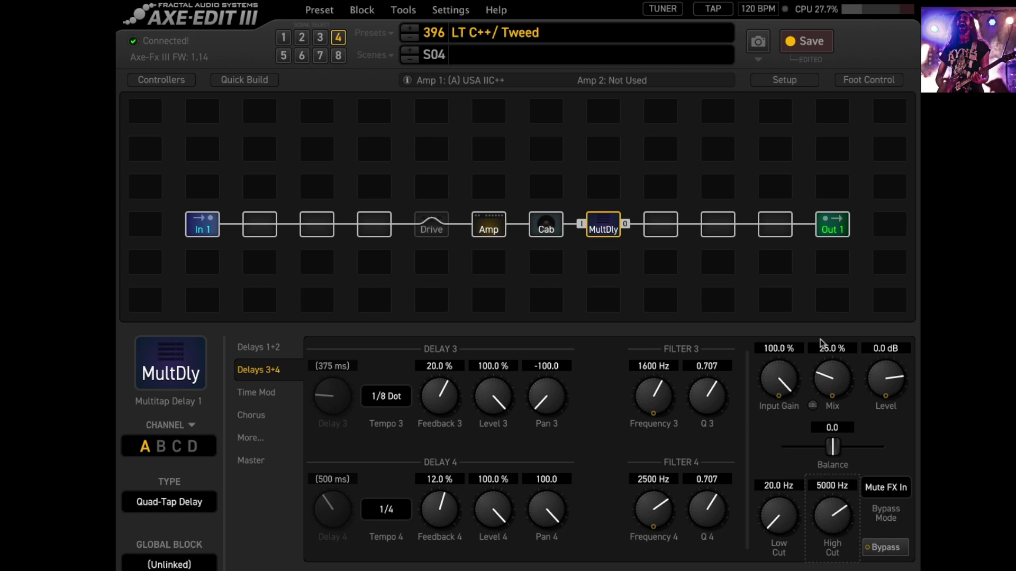
{"action": "double_click", "coordinate": [824, 348]}
{"action": "type", "text": "30"}
{"action": "key", "text": "Return"}
Set the multitap delay's Chorus 1 depth to 10% and Chorus 2 depth to 20%, and lower the Chorus 1 rate
{"action": "left_click", "coordinate": [260, 417]}
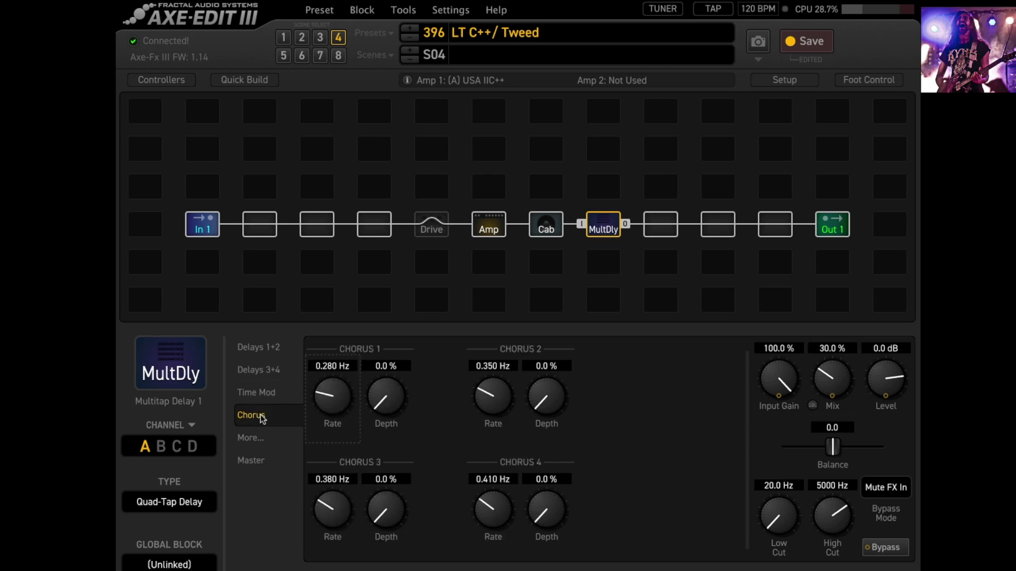
{"action": "left_click", "coordinate": [381, 366]}
{"action": "type", "text": "10"}
{"action": "key", "text": "Return"}
{"action": "left_click", "coordinate": [546, 366]}
{"action": "type", "text": "20"}
{"action": "key", "text": "Return"}
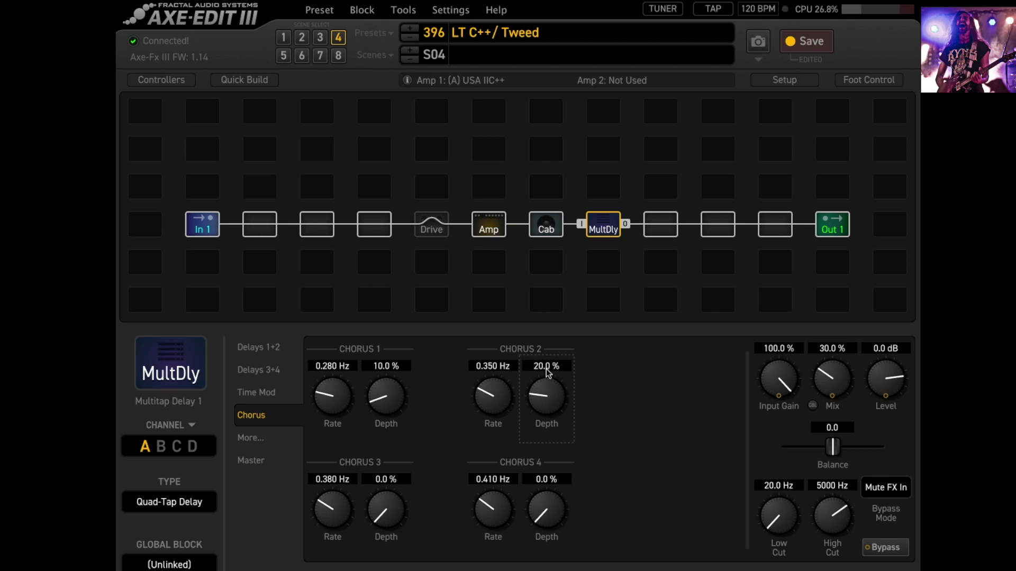
{"action": "left_click_drag", "start_coordinate": [329, 394], "coordinate": [324, 422]}
Set the multitap delay's Diffusion Mix to 40%
{"action": "left_click", "coordinate": [267, 441]}
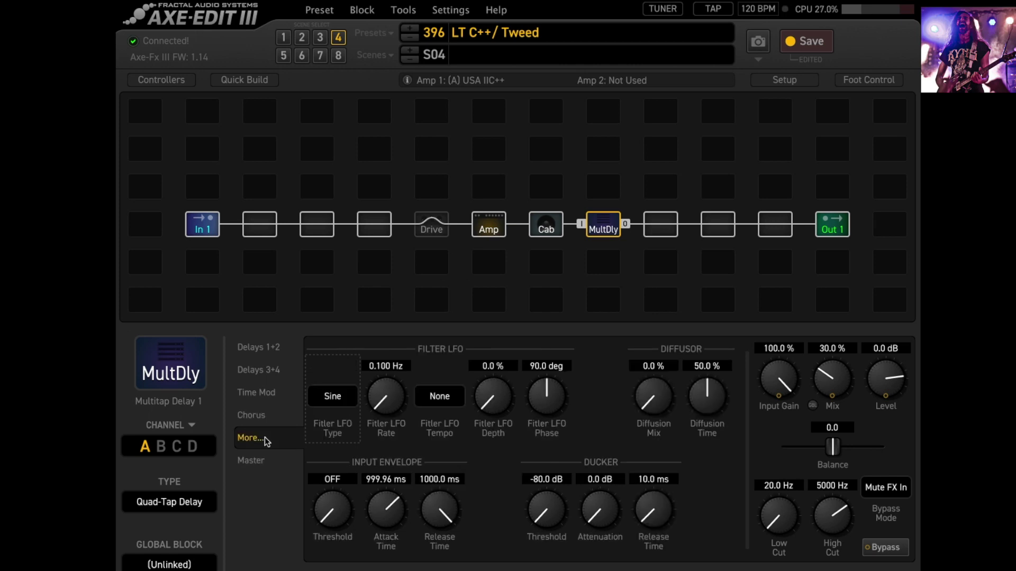
{"action": "double_click", "coordinate": [655, 367]}
{"action": "type", "text": "40"}
{"action": "key", "text": "Return"}
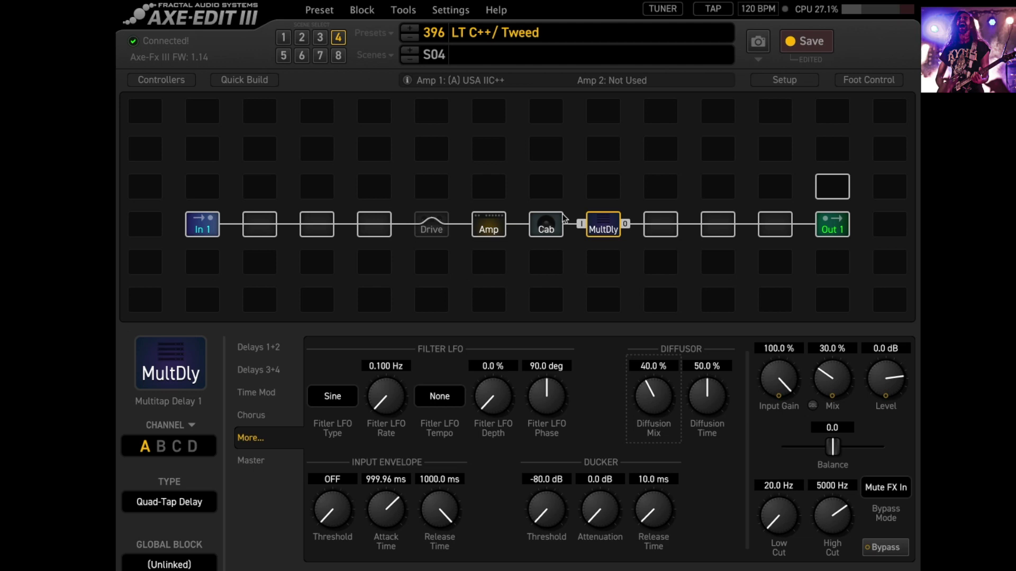
Add a Multitap Delay 2 block in the grid cell directly above the first multitap delay
{"action": "right_click", "coordinate": [601, 193]}
{"action": "mouse_move", "coordinate": [582, 301]}
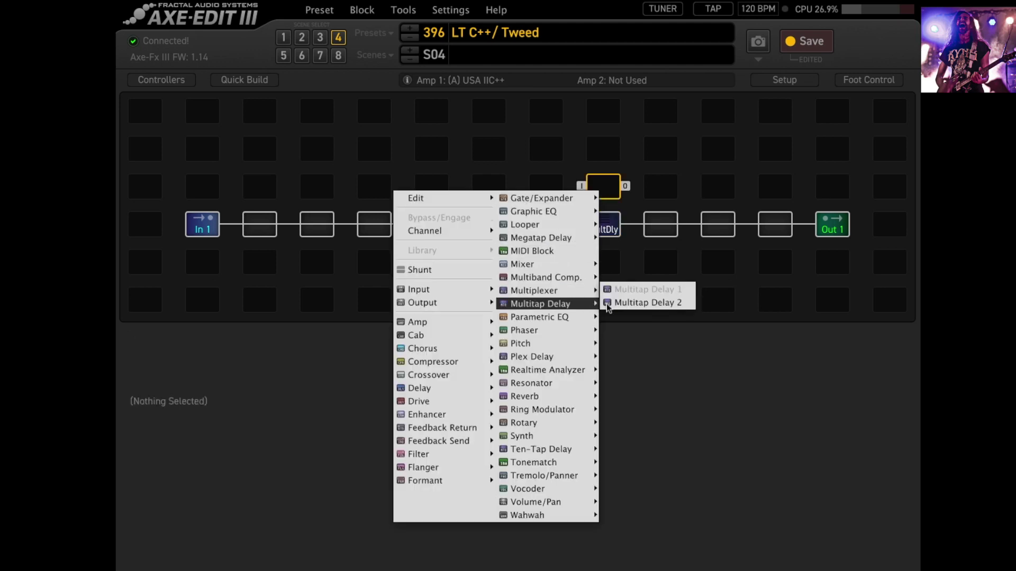
{"action": "left_click", "coordinate": [617, 289]}
Add Delay 1 and Delay 2 blocks in the two grid cells below the first multitap delay
{"action": "right_click", "coordinate": [603, 264]}
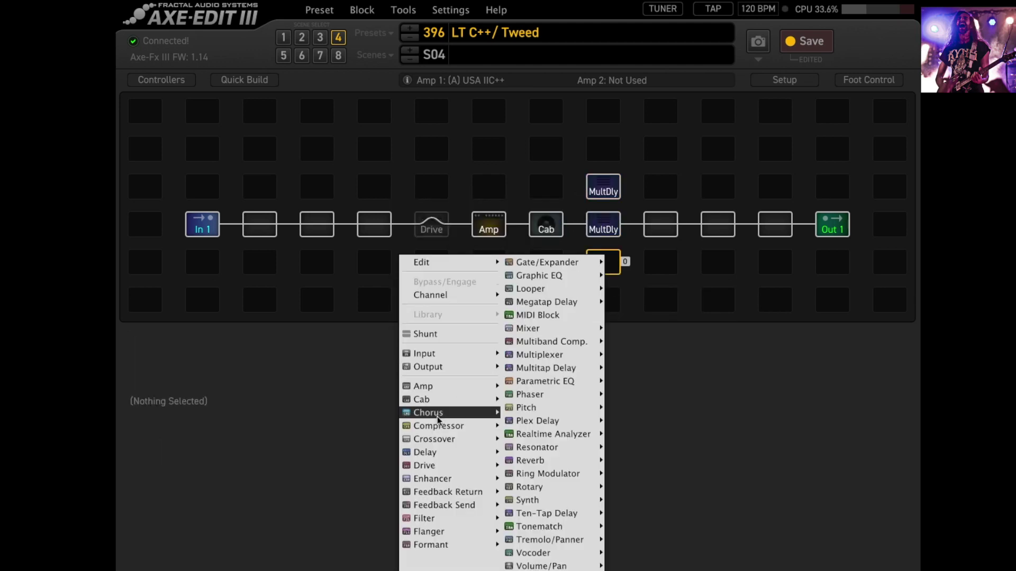
{"action": "mouse_move", "coordinate": [453, 452]}
{"action": "left_click", "coordinate": [530, 413]}
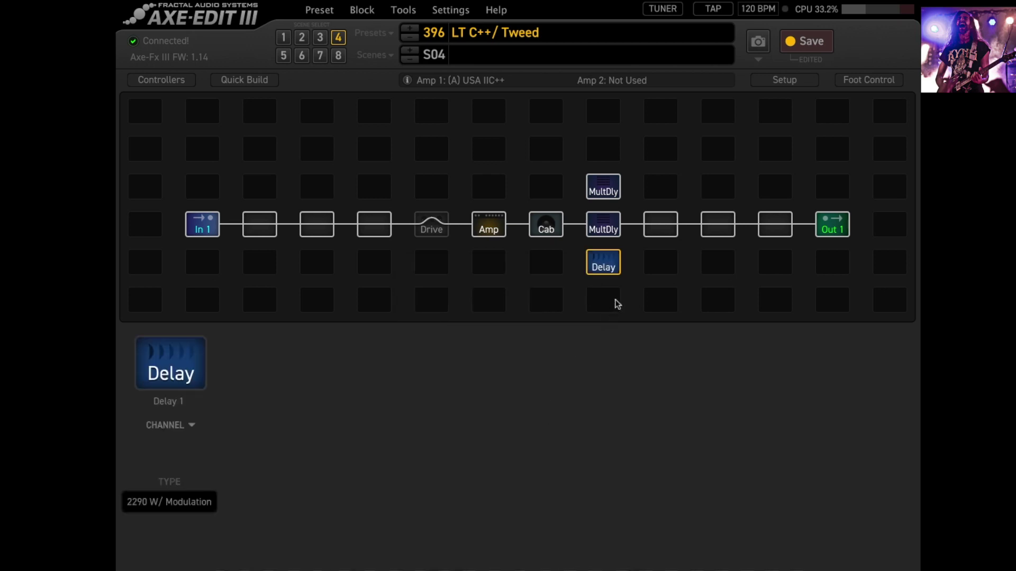
{"action": "right_click", "coordinate": [609, 302]}
{"action": "mouse_move", "coordinate": [461, 175]}
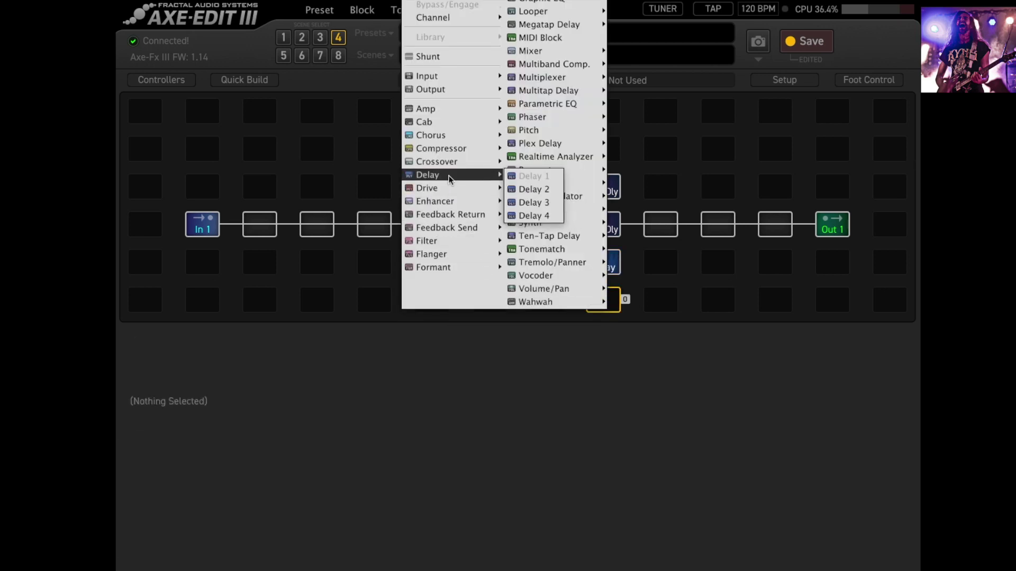
{"action": "left_click", "coordinate": [532, 190]}
Add two more Delay blocks in the two grid cells above the second multitap delay
{"action": "right_click", "coordinate": [603, 155]}
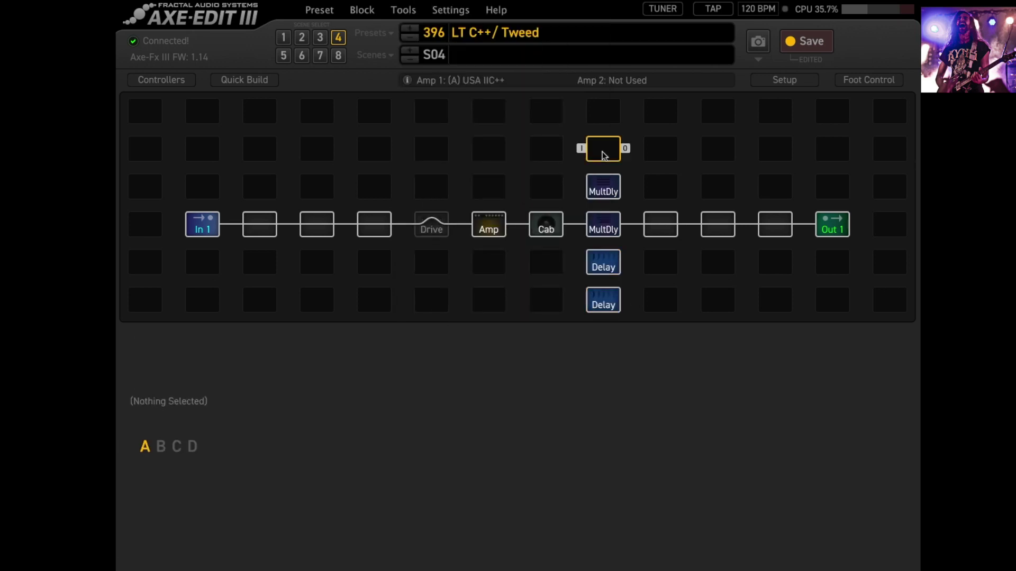
{"action": "mouse_move", "coordinate": [451, 351]}
{"action": "left_click", "coordinate": [516, 349]}
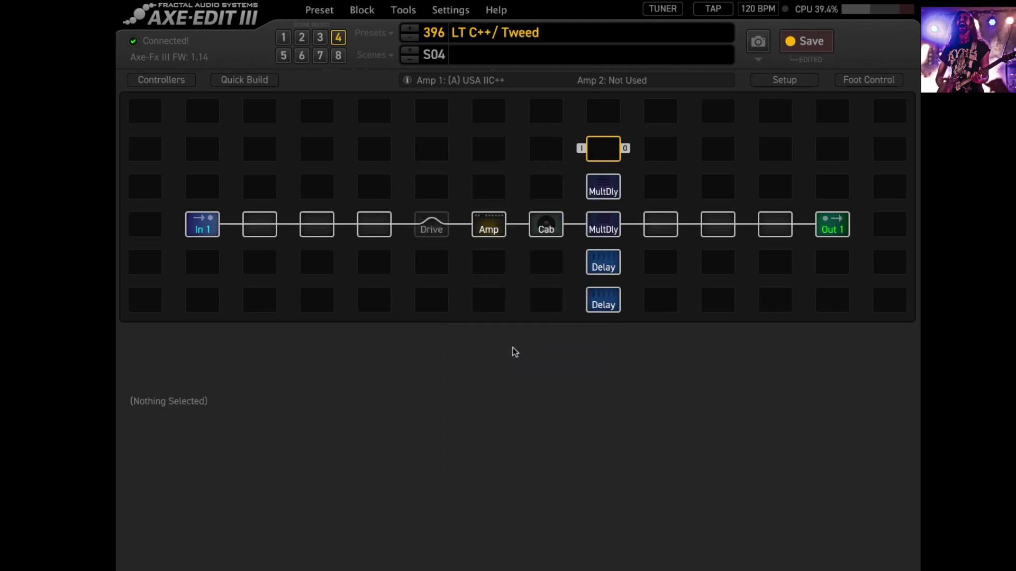
{"action": "right_click", "coordinate": [603, 114]}
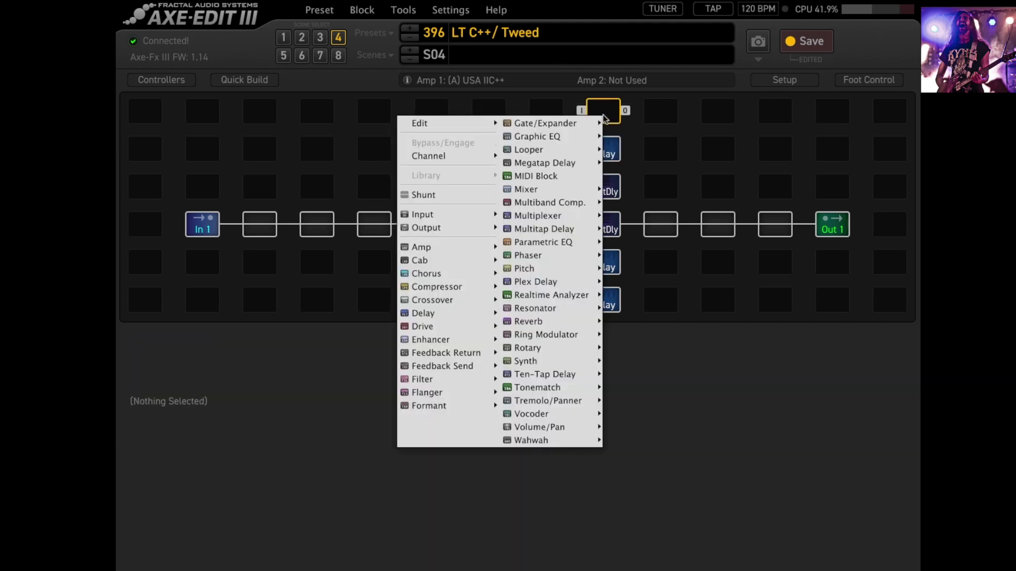
{"action": "mouse_move", "coordinate": [455, 313]}
{"action": "left_click", "coordinate": [524, 297]}
{"action": "left_click", "coordinate": [546, 264]}
{"action": "right_click", "coordinate": [548, 268]}
{"action": "left_click", "coordinate": [713, 289]}
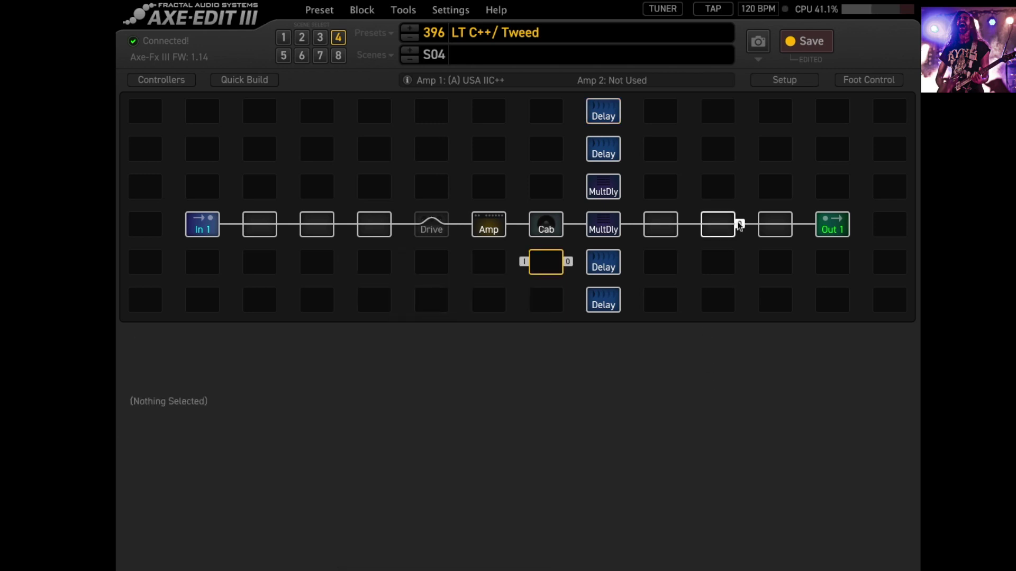
Insert a Reverb block on the main signal row, two cells after the multitap delay, and set its type to Large Hall
{"action": "right_click", "coordinate": [724, 230]}
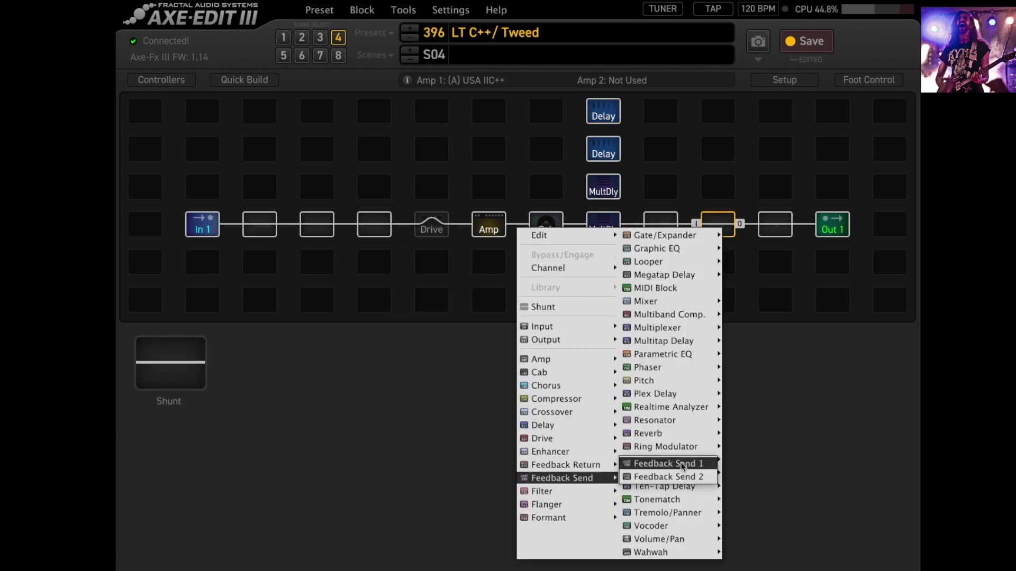
{"action": "mouse_move", "coordinate": [665, 435]}
{"action": "left_click", "coordinate": [746, 421]}
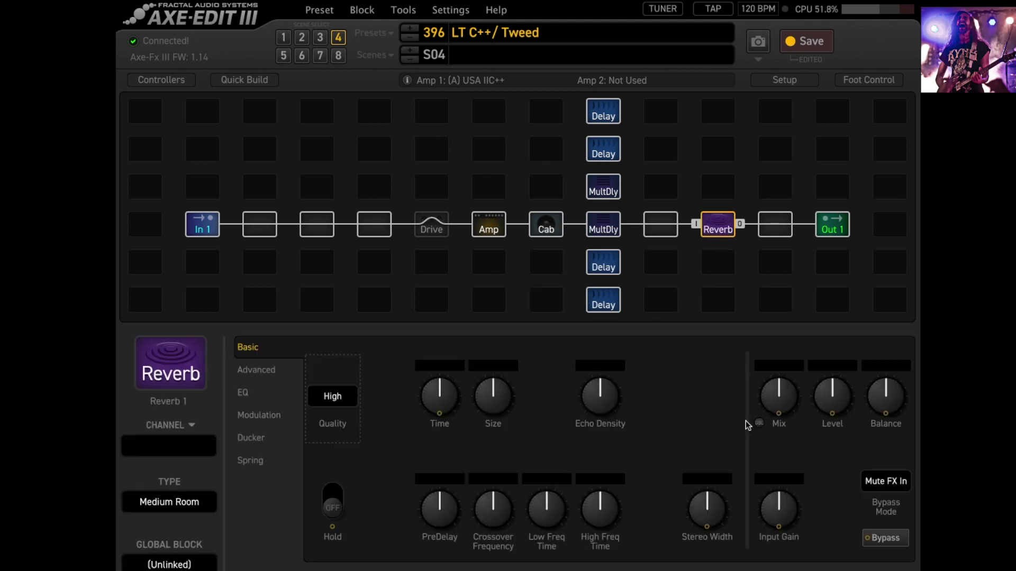
{"action": "left_click", "coordinate": [191, 508]}
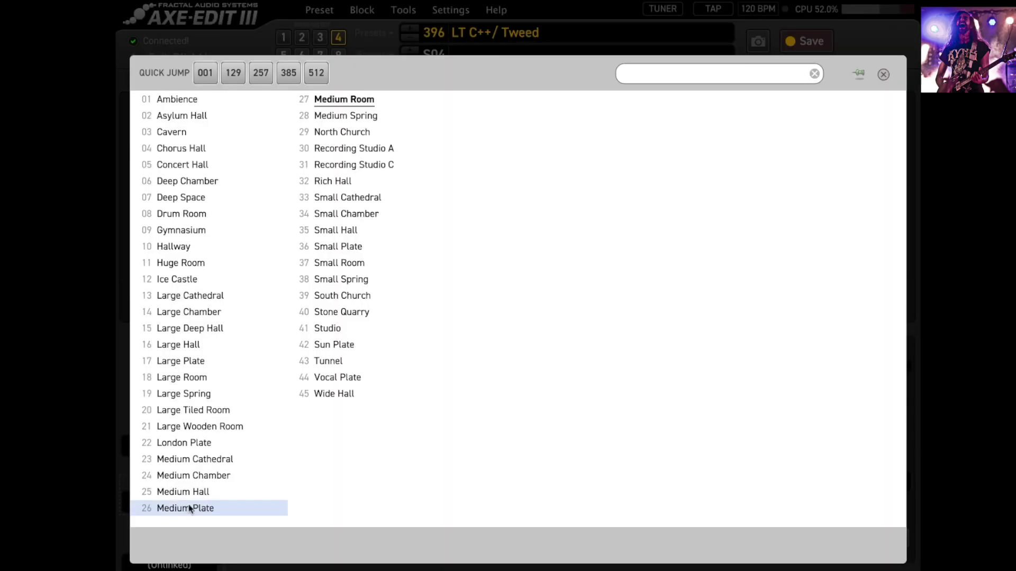
{"action": "left_click", "coordinate": [206, 345]}
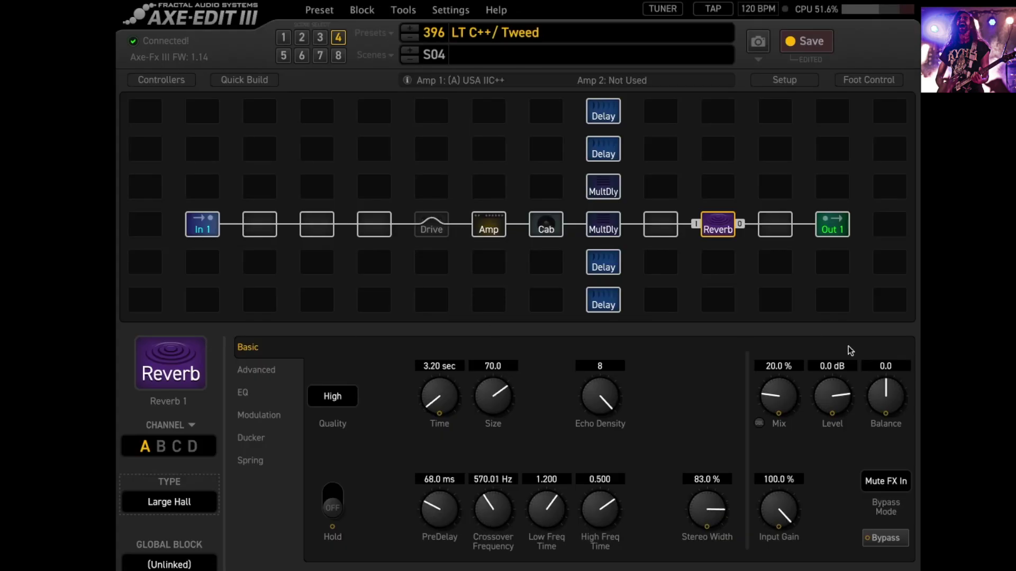
Set the main-row Reverb's mix to 8%
{"action": "left_click", "coordinate": [778, 366]}
{"action": "type", "text": "8"}
{"action": "key", "text": "Return"}
Add a Reverb 2 block in the grid cell directly below the main-row Reverb
{"action": "right_click", "coordinate": [720, 261]}
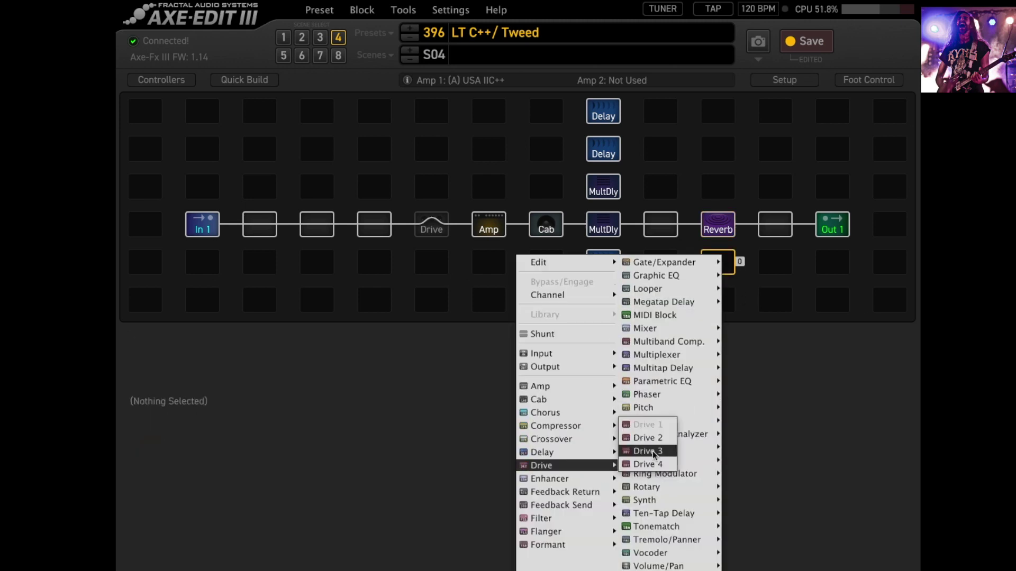
{"action": "left_click", "coordinate": [760, 477]}
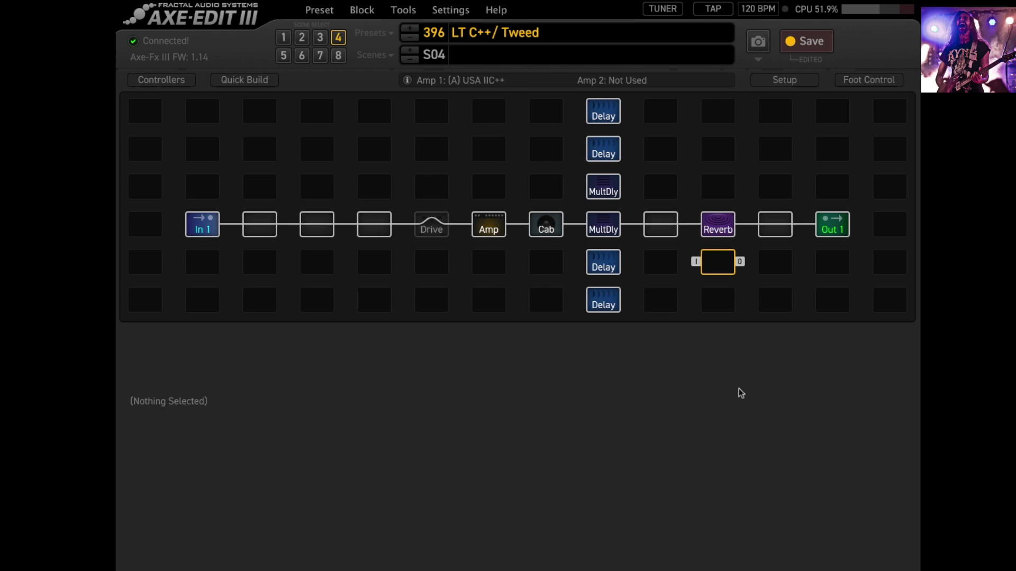
{"action": "right_click", "coordinate": [717, 267]}
{"action": "mouse_move", "coordinate": [687, 461]}
{"action": "left_click", "coordinate": [741, 460]}
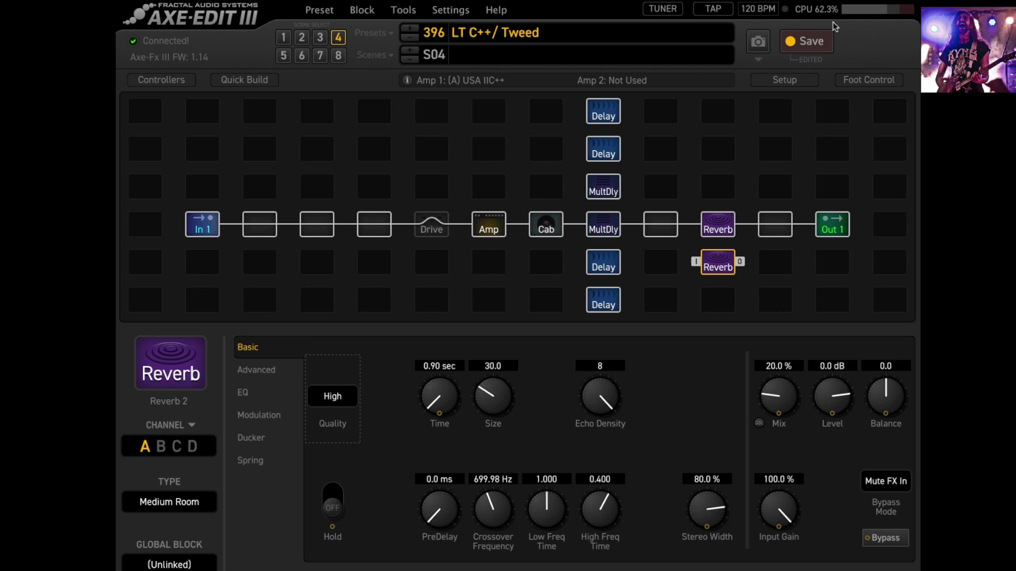
Add an Amp 2 block in the grid cell directly below the main-row Amp and delete it again
{"action": "right_click", "coordinate": [487, 262]}
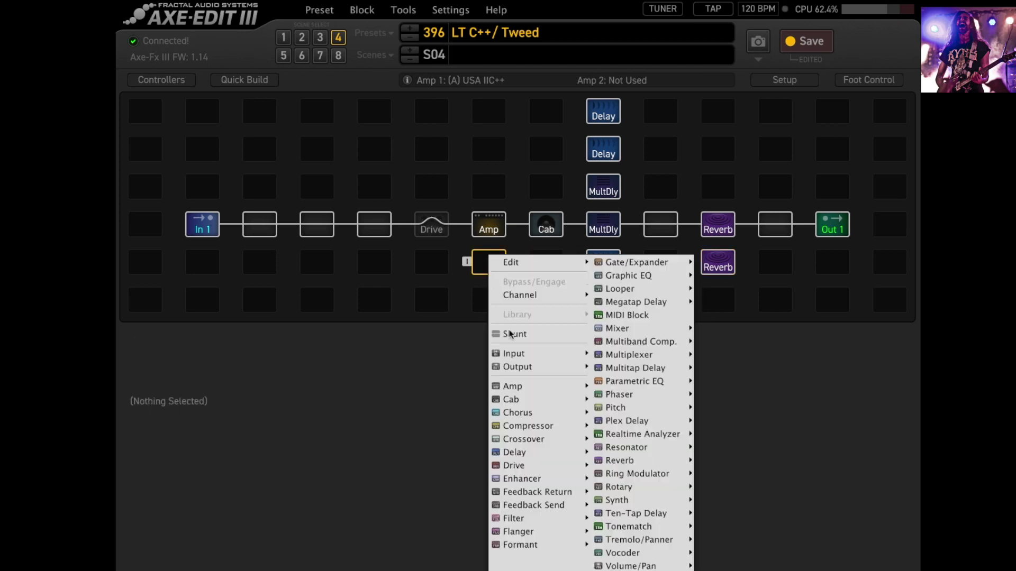
{"action": "mouse_move", "coordinate": [529, 386]}
{"action": "left_click", "coordinate": [601, 392]}
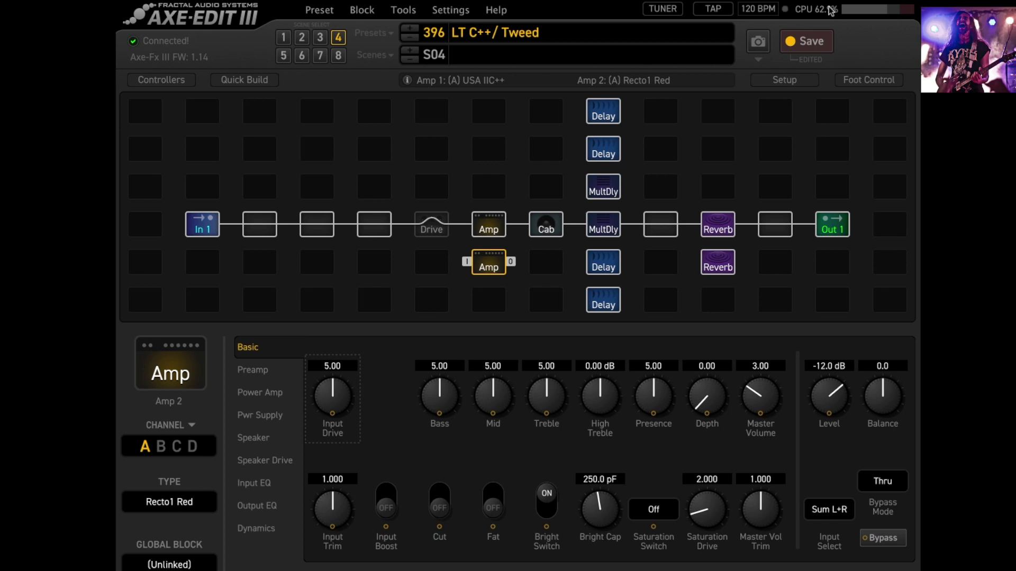
{"action": "right_click", "coordinate": [491, 268]}
{"action": "mouse_move", "coordinate": [512, 265]}
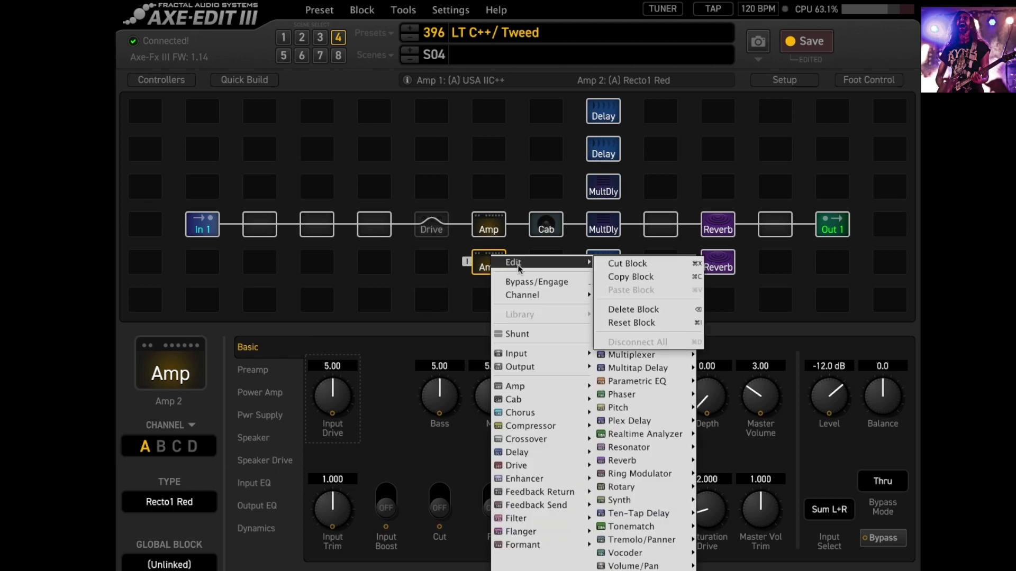
{"action": "left_click", "coordinate": [646, 311]}
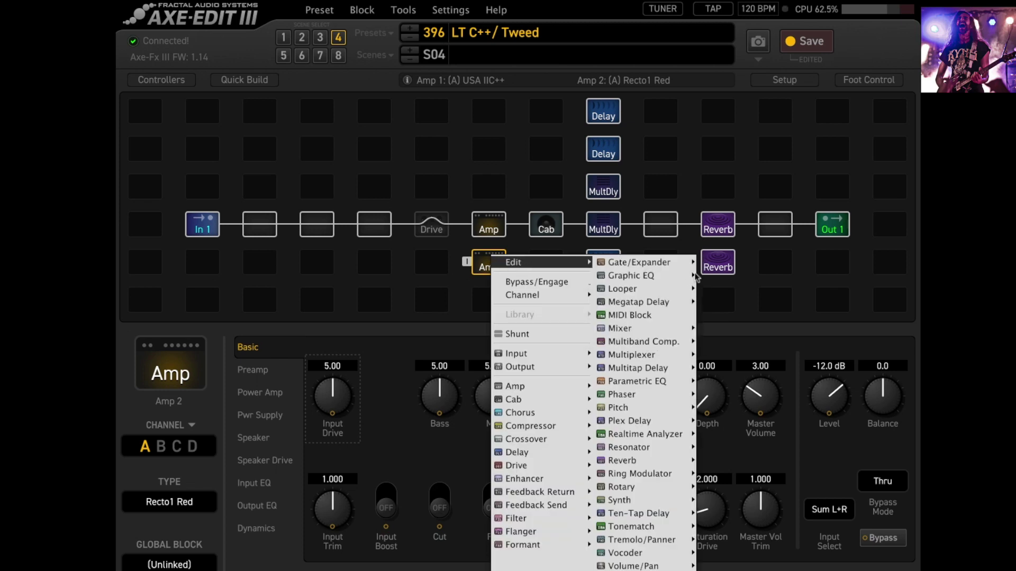
Delete the Delay 2 and Delay 1 blocks below the main-row multitap delay
{"action": "left_click", "coordinate": [718, 226]}
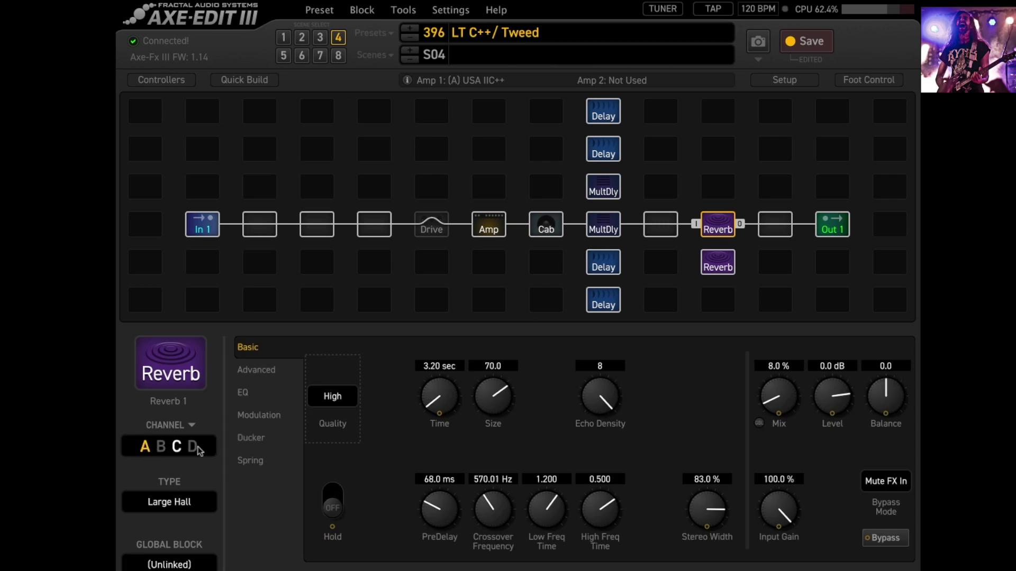
{"action": "left_click", "coordinate": [603, 300]}
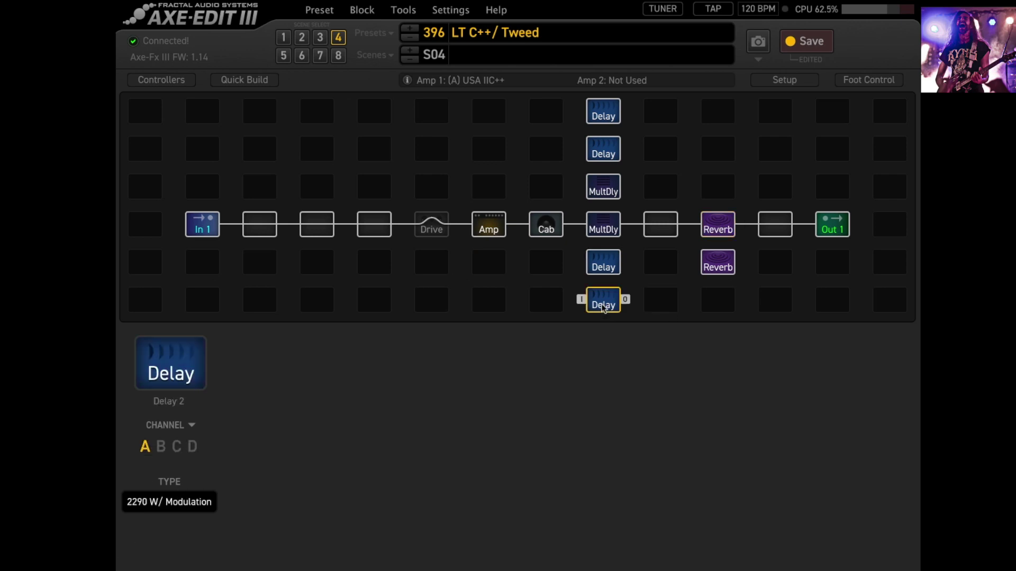
{"action": "right_click", "coordinate": [601, 297]}
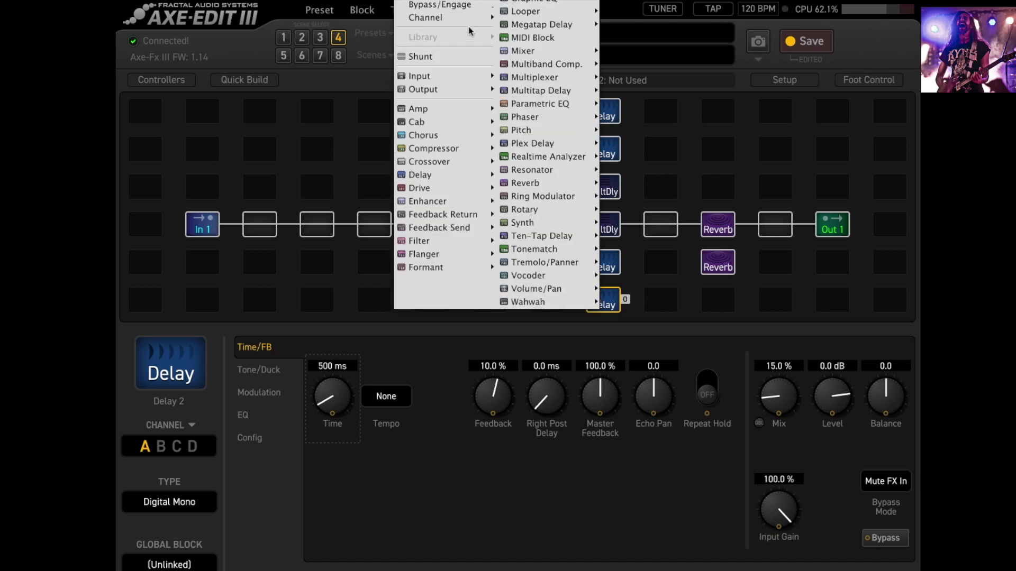
{"action": "mouse_move", "coordinate": [479, 4]}
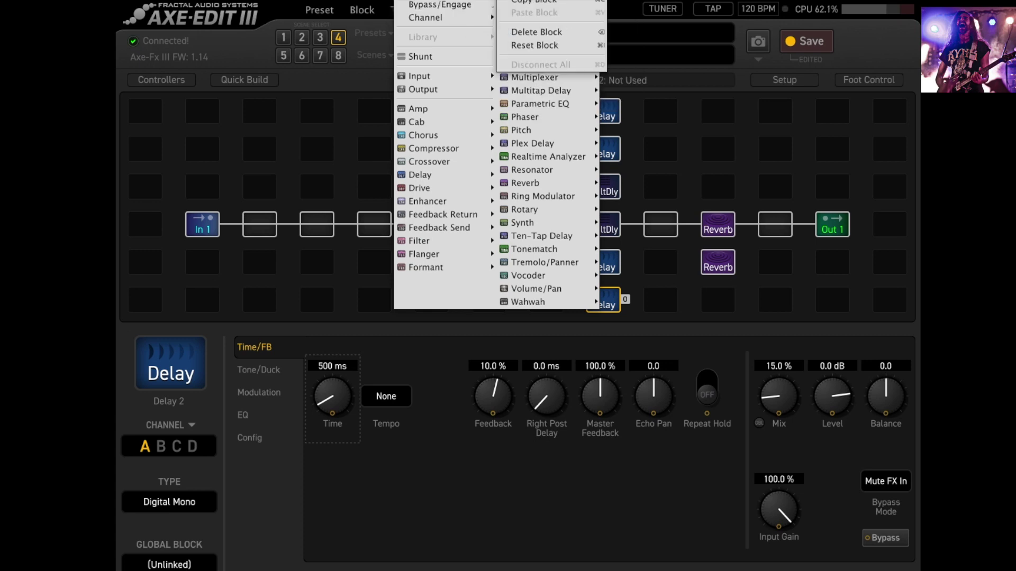
{"action": "left_click", "coordinate": [582, 31]}
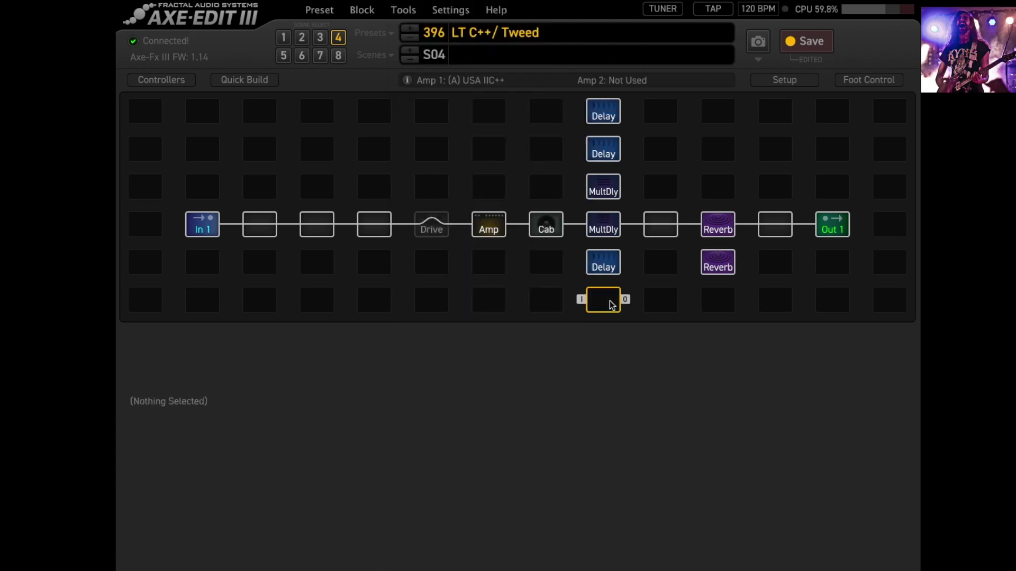
{"action": "right_click", "coordinate": [596, 269]}
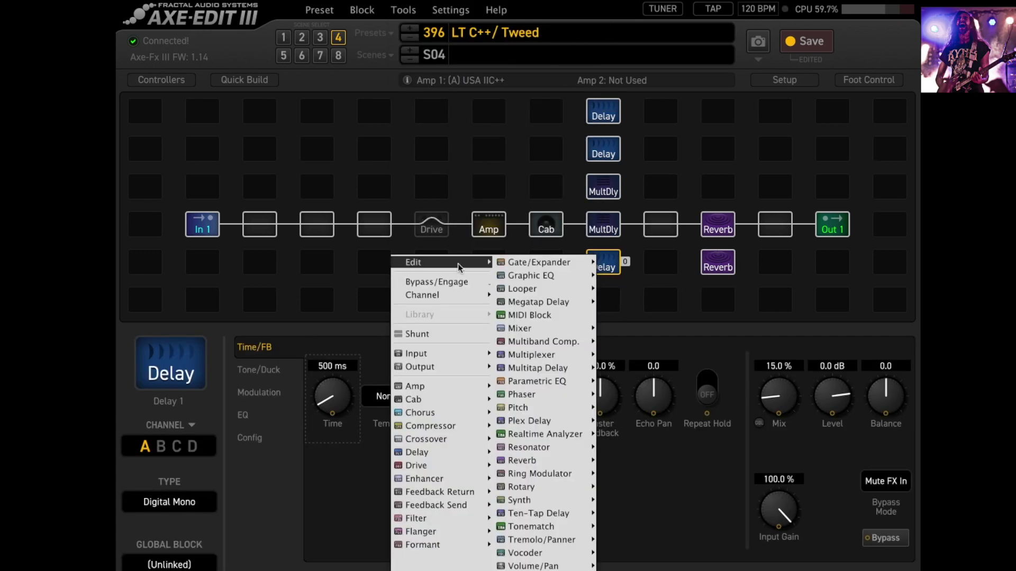
{"action": "mouse_move", "coordinate": [459, 266]}
{"action": "left_click", "coordinate": [579, 310]}
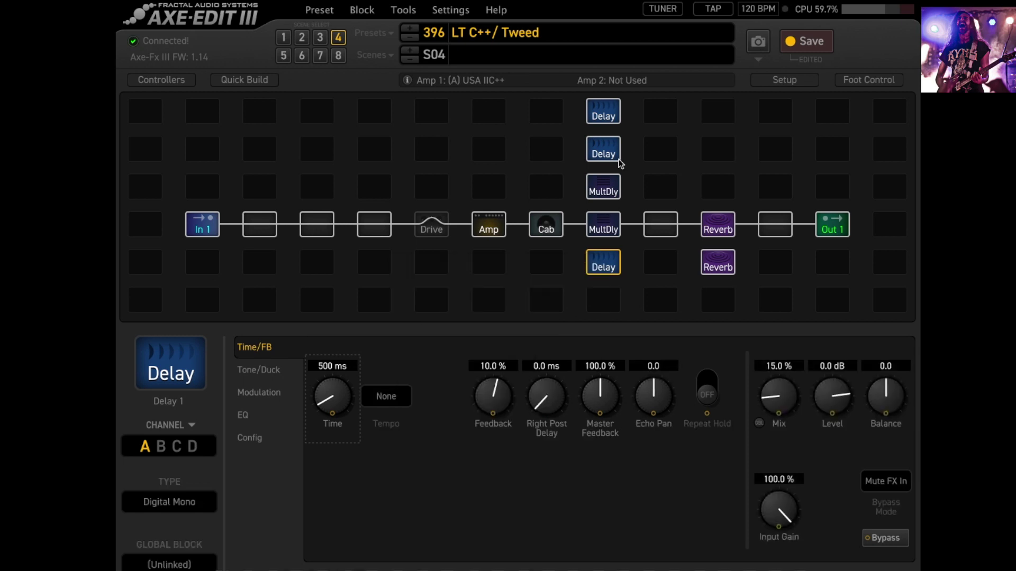
Delete the Multitap Delay 2 block above the main row and the two Delay blocks above it
{"action": "right_click", "coordinate": [605, 193]}
{"action": "mouse_move", "coordinate": [476, 198]}
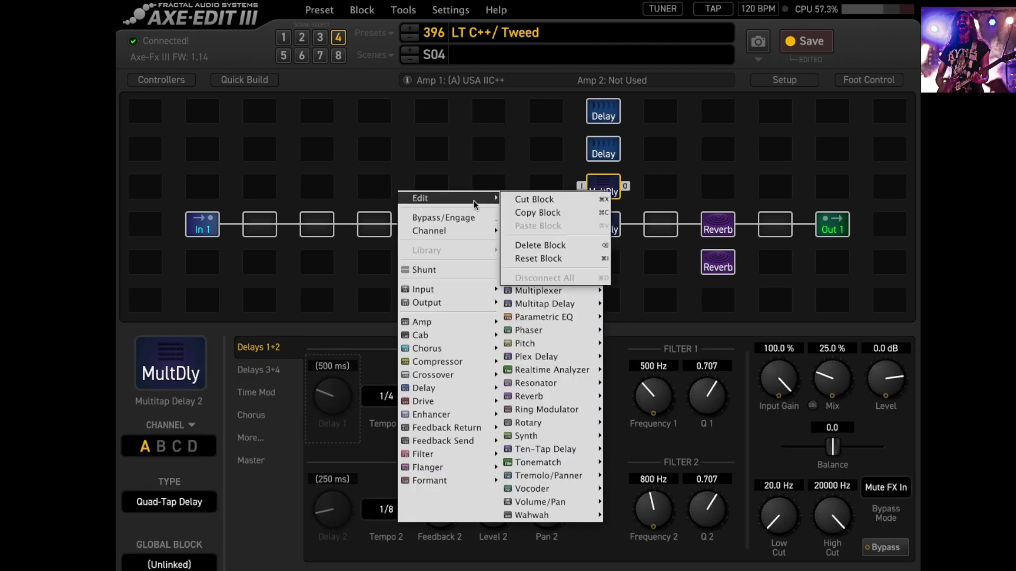
{"action": "left_click", "coordinate": [566, 246]}
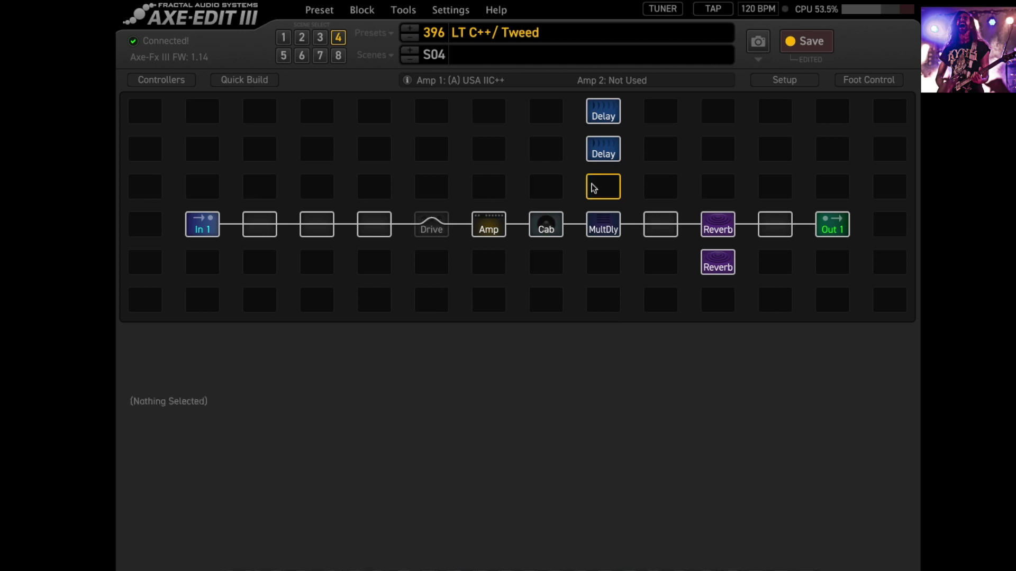
{"action": "right_click", "coordinate": [610, 152]}
{"action": "mouse_move", "coordinate": [477, 156]}
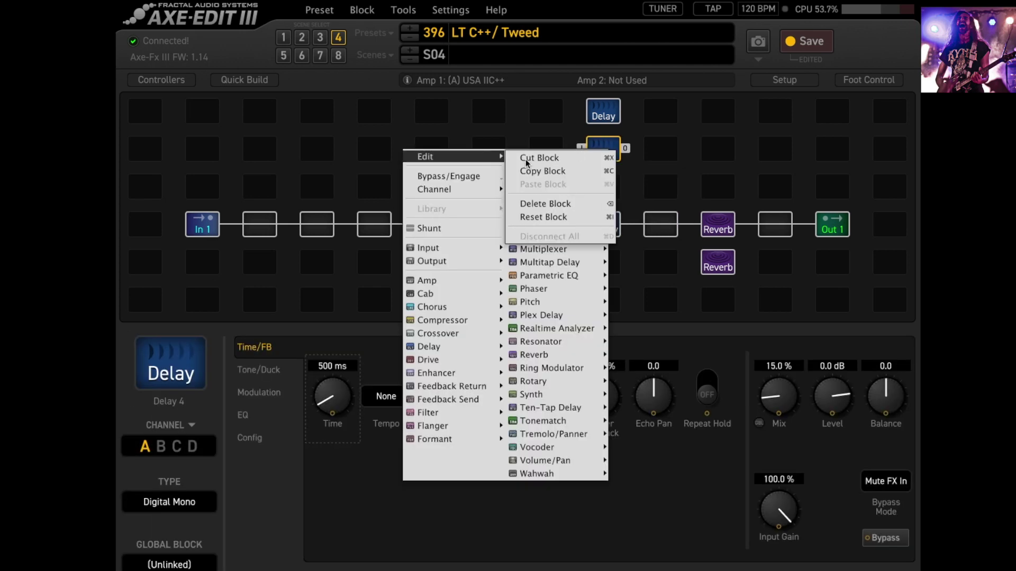
{"action": "left_click", "coordinate": [549, 204]}
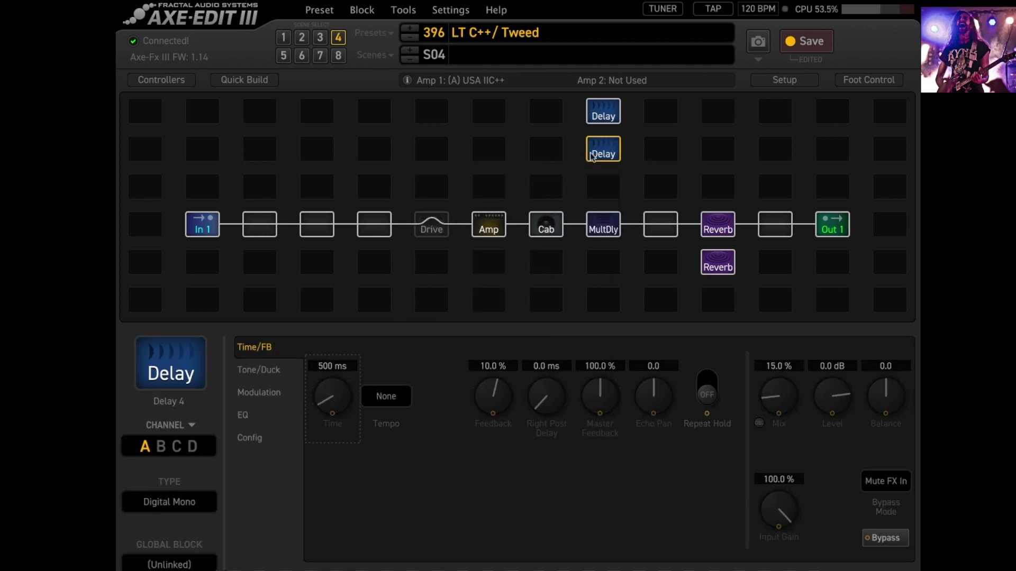
{"action": "right_click", "coordinate": [606, 119]}
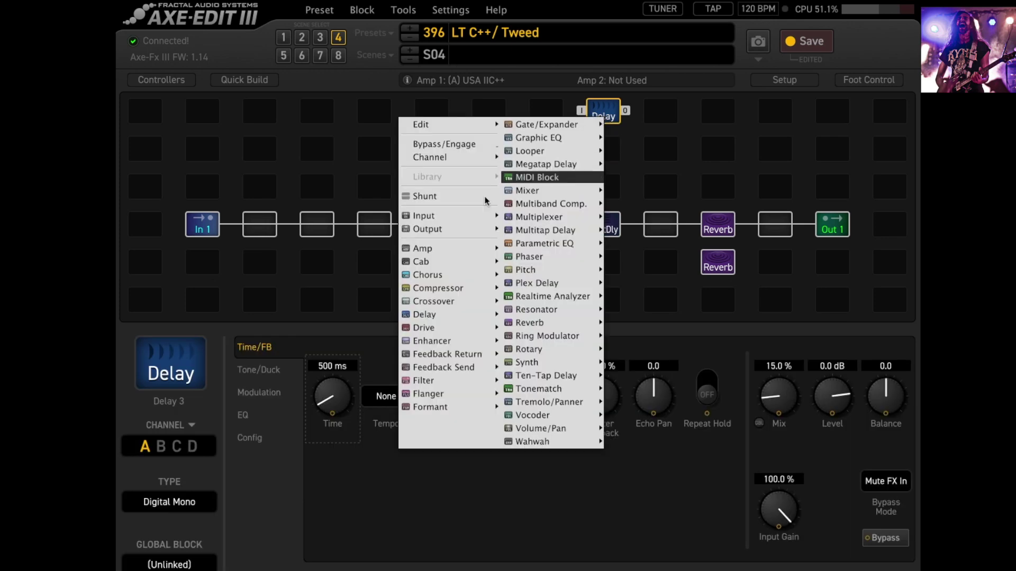
{"action": "mouse_move", "coordinate": [468, 126]}
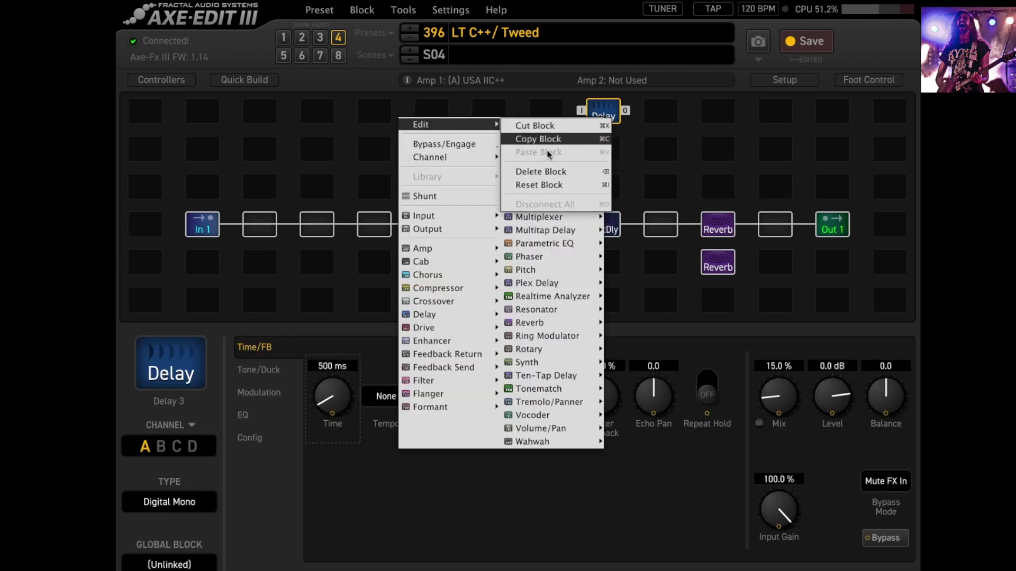
{"action": "left_click", "coordinate": [553, 172]}
Add an Input 2 block in the lowest grid row under Input 1 and run shunts from it to the multitap delay's column
{"action": "left_click", "coordinate": [206, 299]}
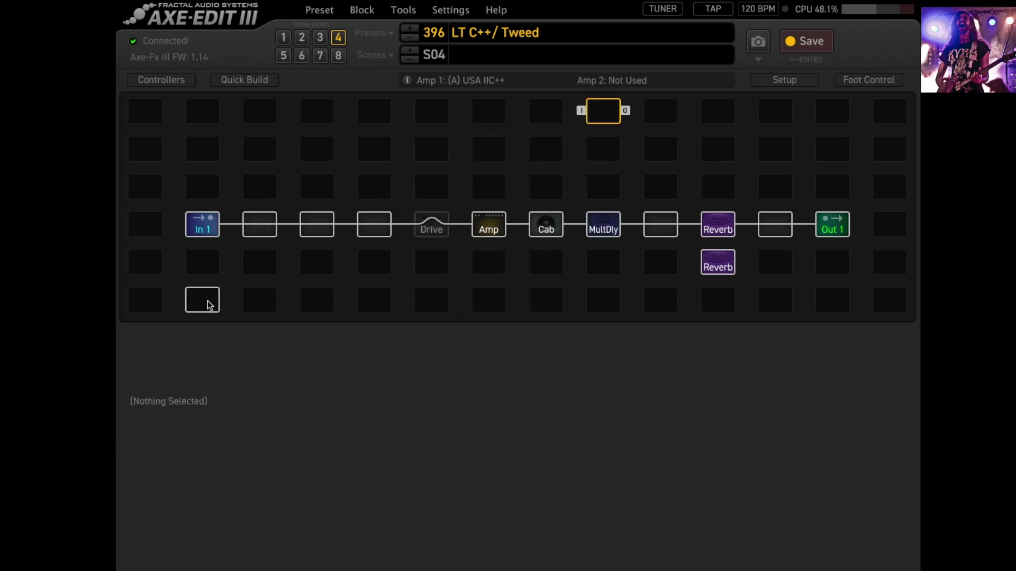
{"action": "right_click", "coordinate": [210, 305]}
{"action": "mouse_move", "coordinate": [270, 79]}
{"action": "left_click", "coordinate": [329, 91]}
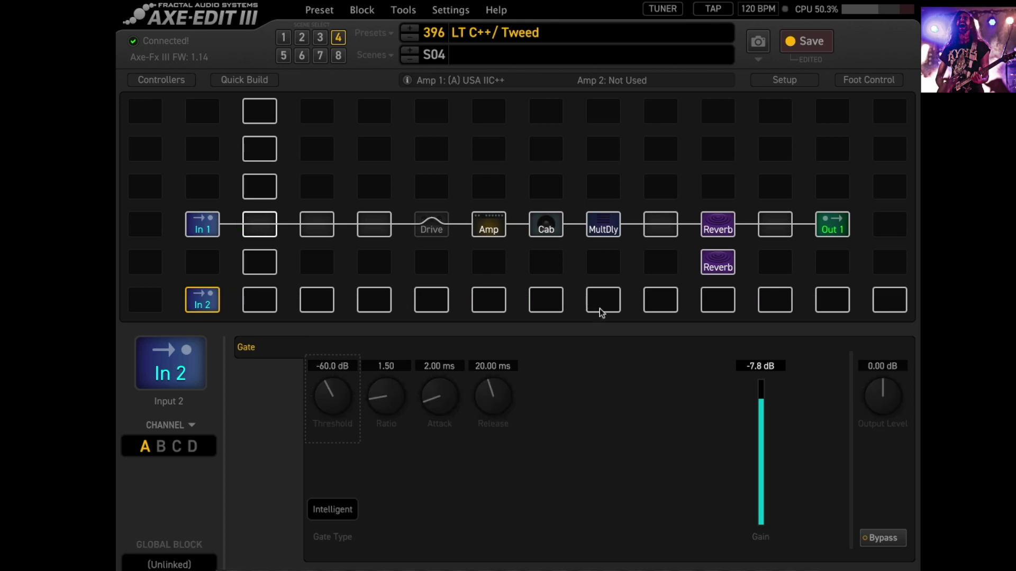
{"action": "left_click_drag", "start_coordinate": [602, 301], "coordinate": [602, 301]}
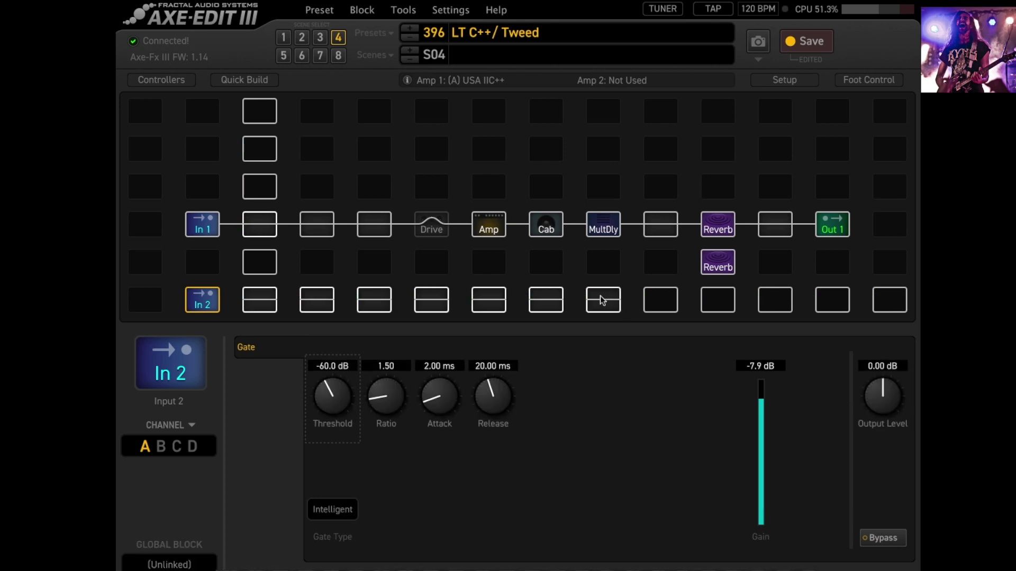
In the Input 2 row, replace the last shunt with Output 2 and the third shunt with Amp 2
{"action": "right_click", "coordinate": [602, 301]}
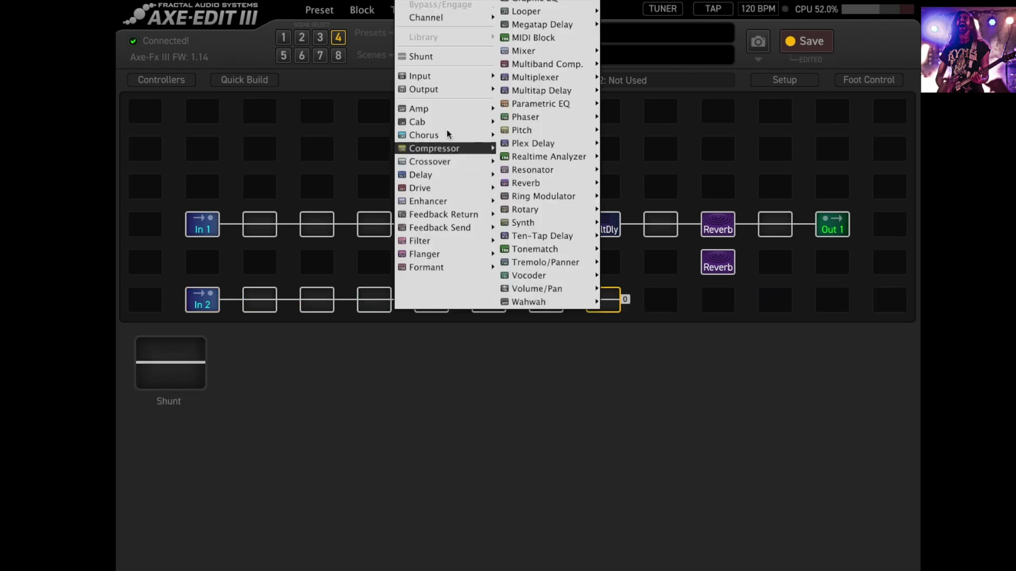
{"action": "mouse_move", "coordinate": [452, 91]}
{"action": "left_click", "coordinate": [542, 104]}
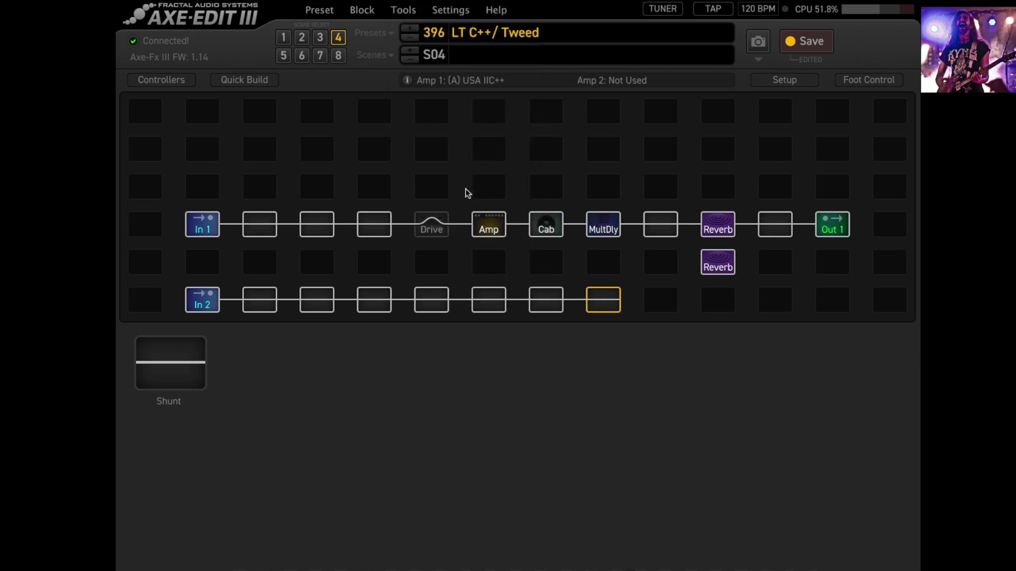
{"action": "right_click", "coordinate": [374, 306]}
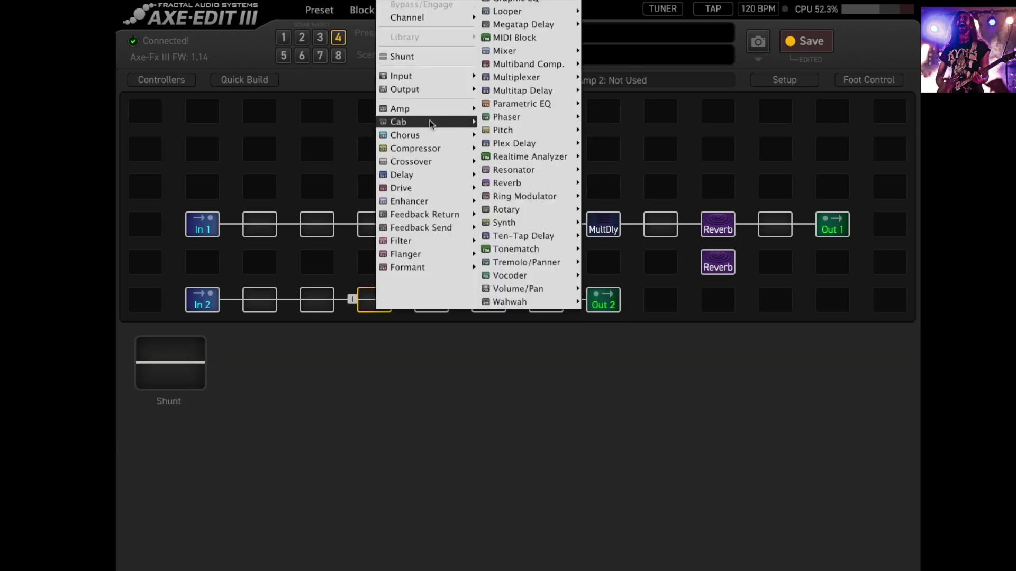
{"action": "mouse_move", "coordinate": [429, 110]}
{"action": "left_click", "coordinate": [501, 122]}
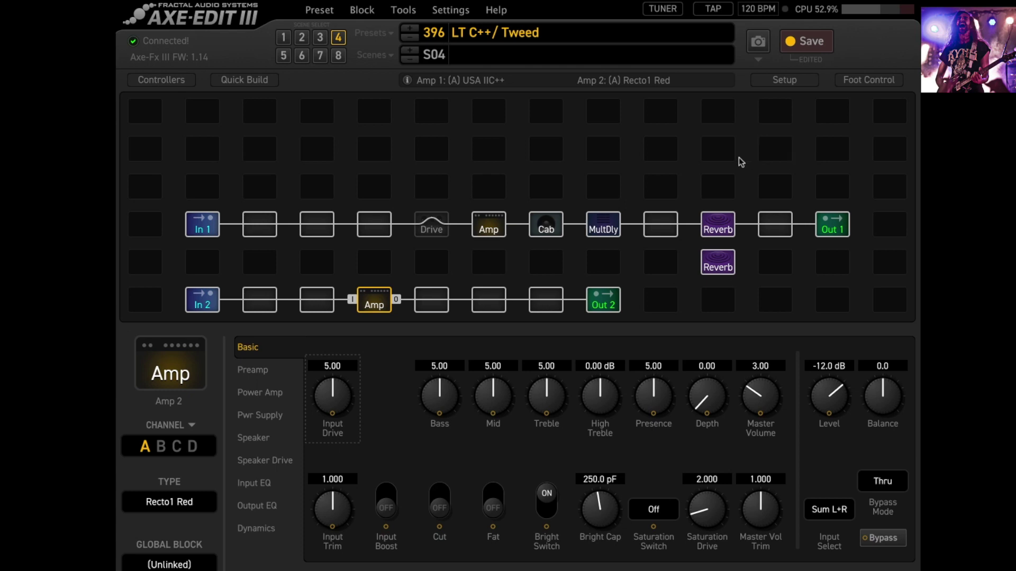
Delete the Output 2 block from the lowest row and the Reverb 2 block below the main-row Reverb
{"action": "left_click", "coordinate": [604, 306]}
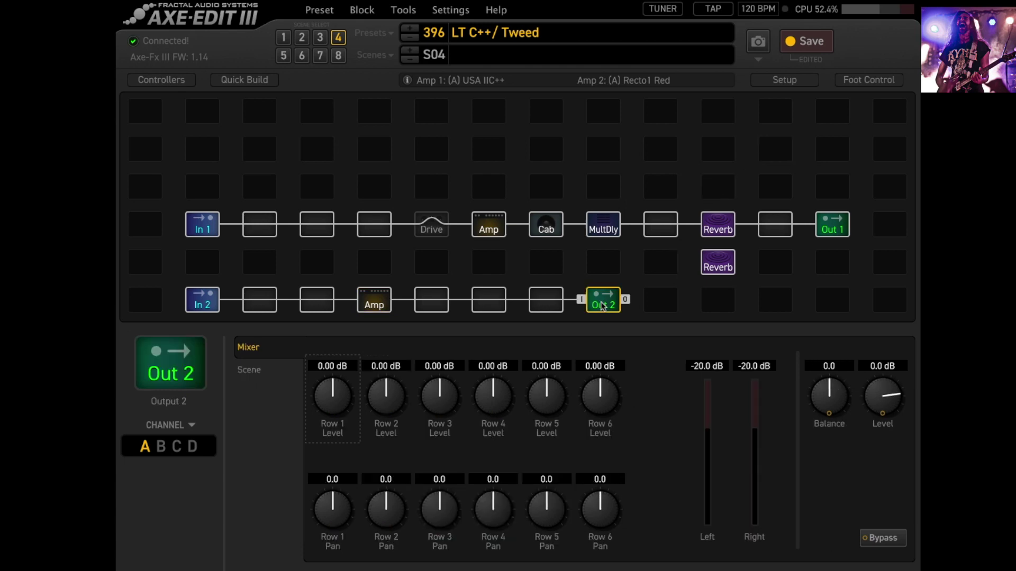
{"action": "right_click", "coordinate": [602, 303]}
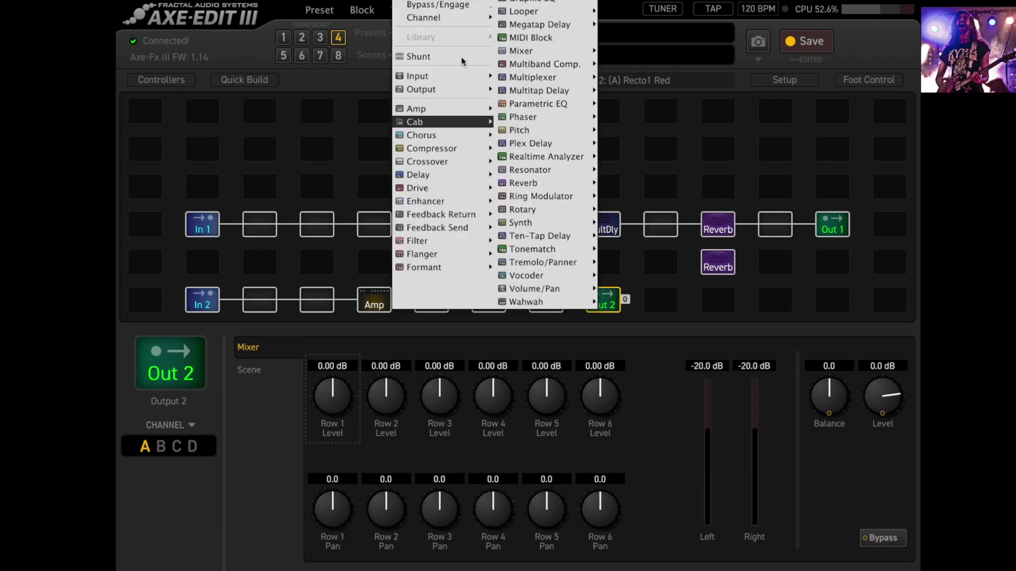
{"action": "left_click", "coordinate": [581, 36]}
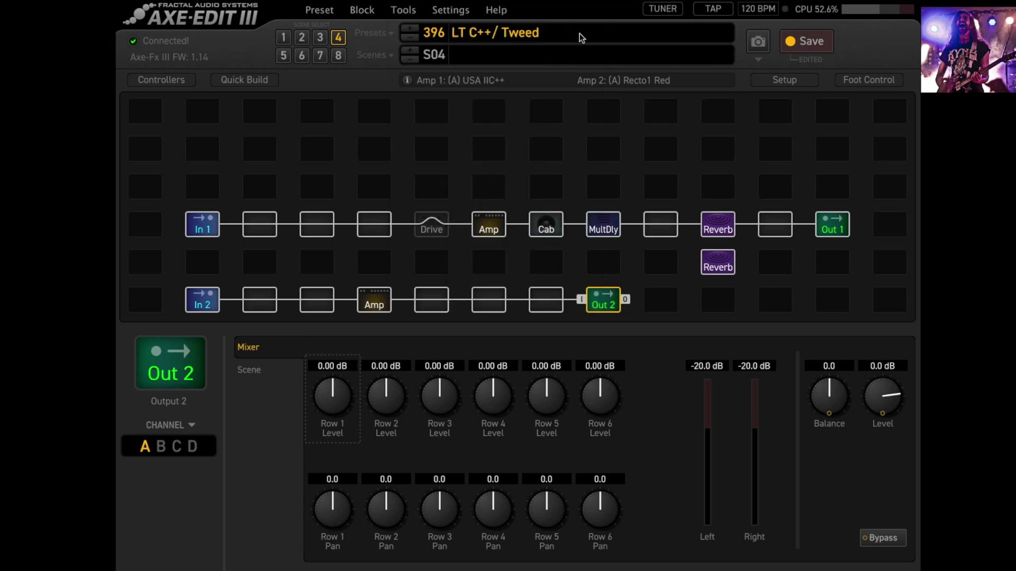
{"action": "left_click", "coordinate": [715, 268]}
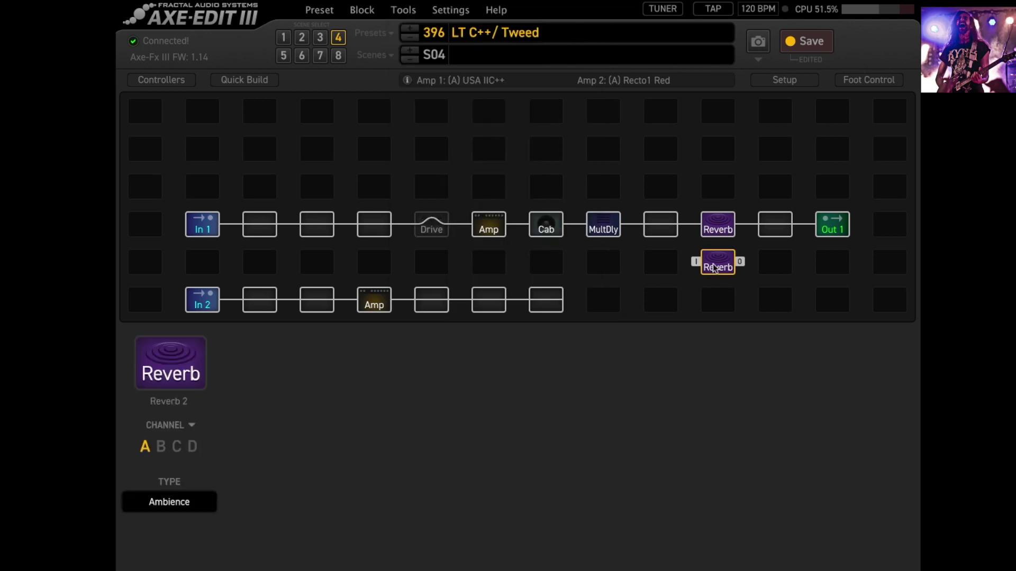
{"action": "right_click", "coordinate": [713, 263]}
{"action": "mouse_move", "coordinate": [595, 264]}
{"action": "left_click", "coordinate": [687, 310]}
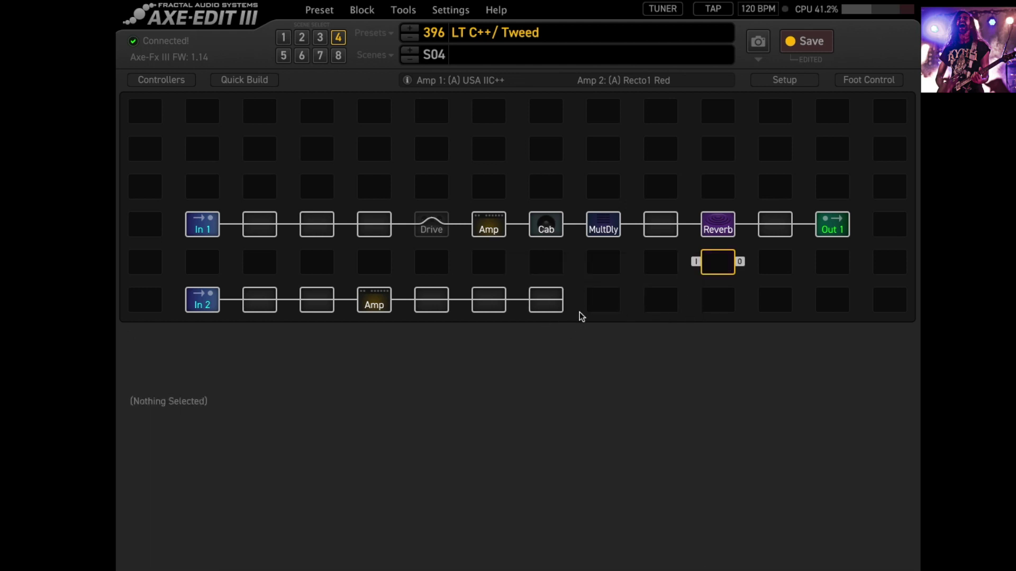
Switch the main-row Reverb to channel B and set its type to Large Spring
{"action": "left_click", "coordinate": [725, 228]}
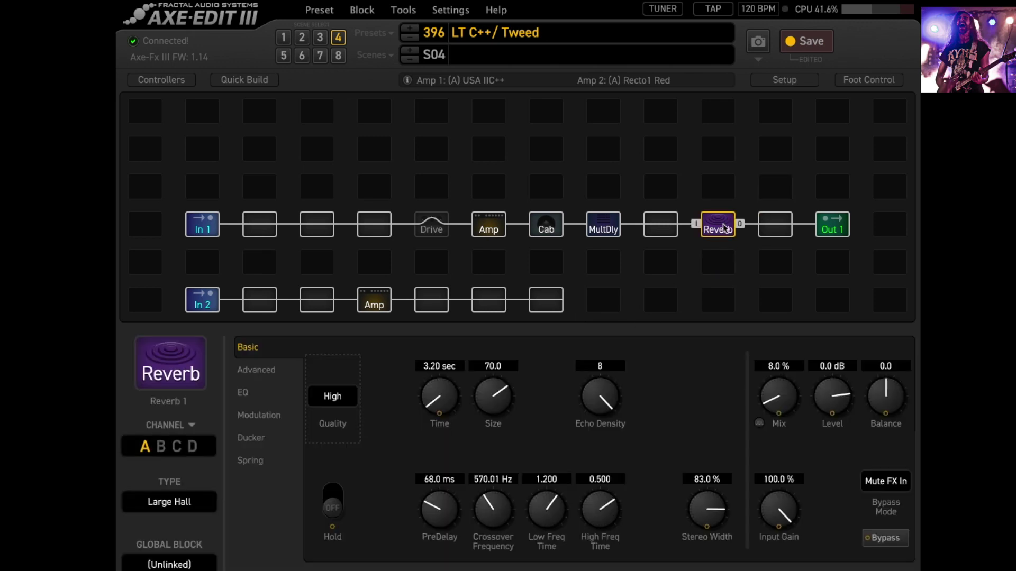
{"action": "left_click", "coordinate": [160, 448]}
{"action": "left_click", "coordinate": [196, 504]}
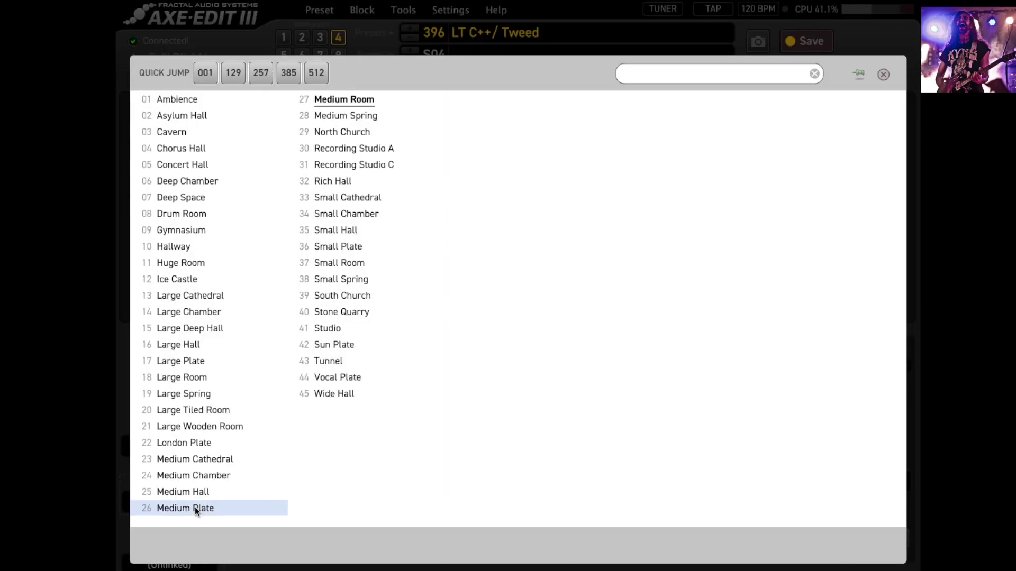
{"action": "left_click", "coordinate": [227, 398]}
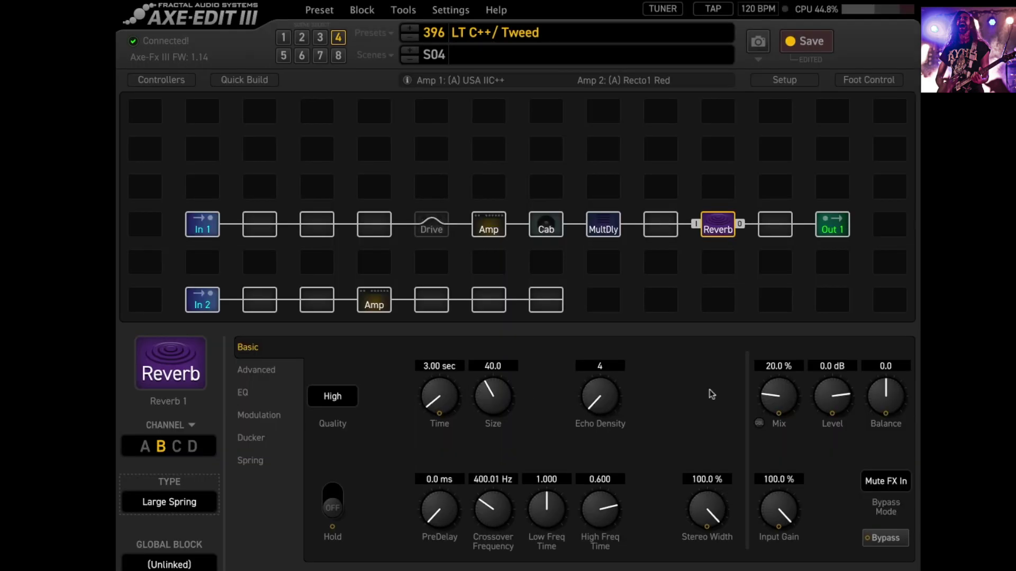
In scene 4, return the Reverb to channel A and name the scene "C++ Lead", saving the preset
{"action": "left_click", "coordinate": [144, 447]}
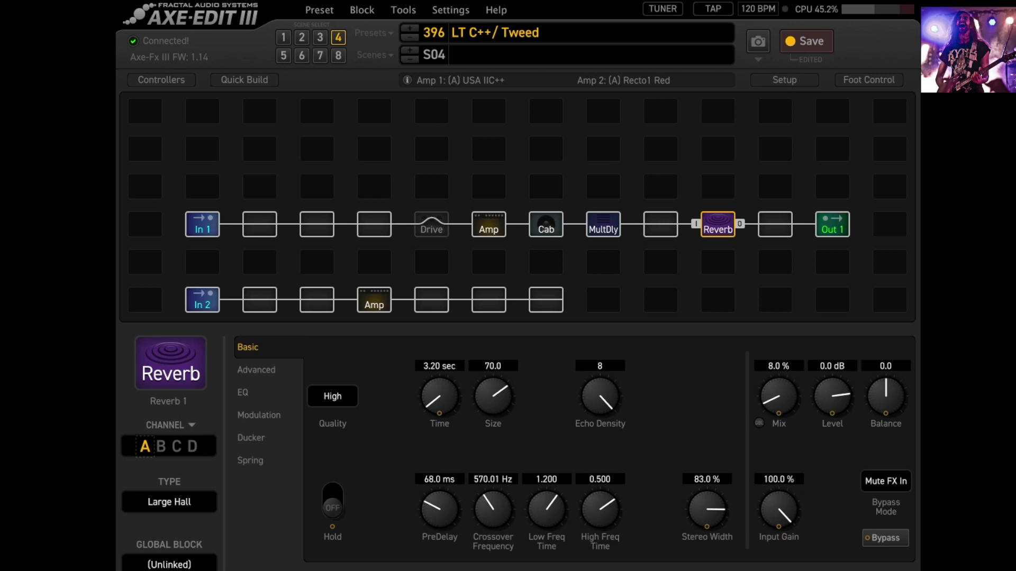
{"action": "left_click", "coordinate": [805, 41]}
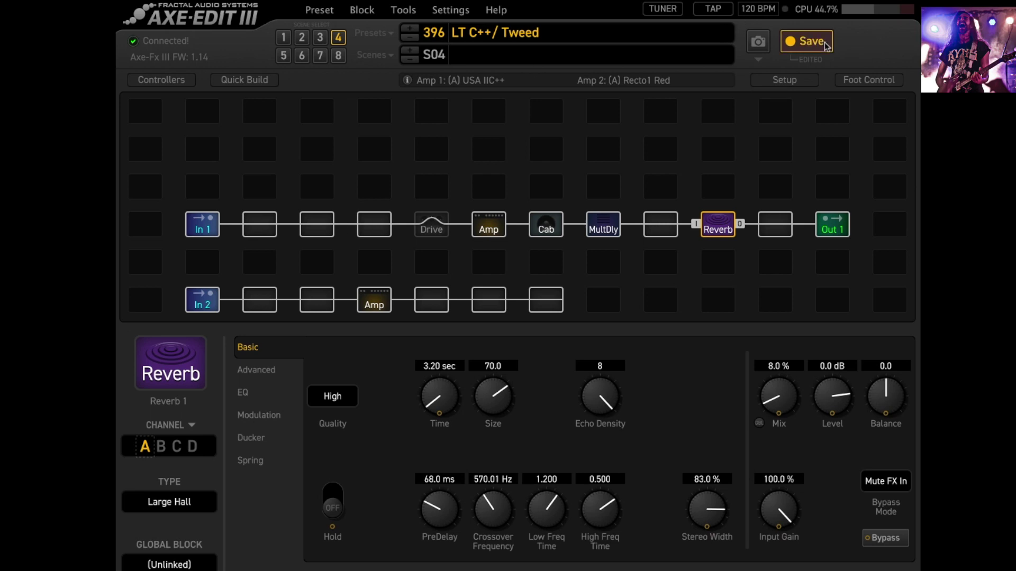
{"action": "left_click", "coordinate": [551, 58]}
{"action": "type", "text": "C++ Lead"}
{"action": "key", "text": "Return"}
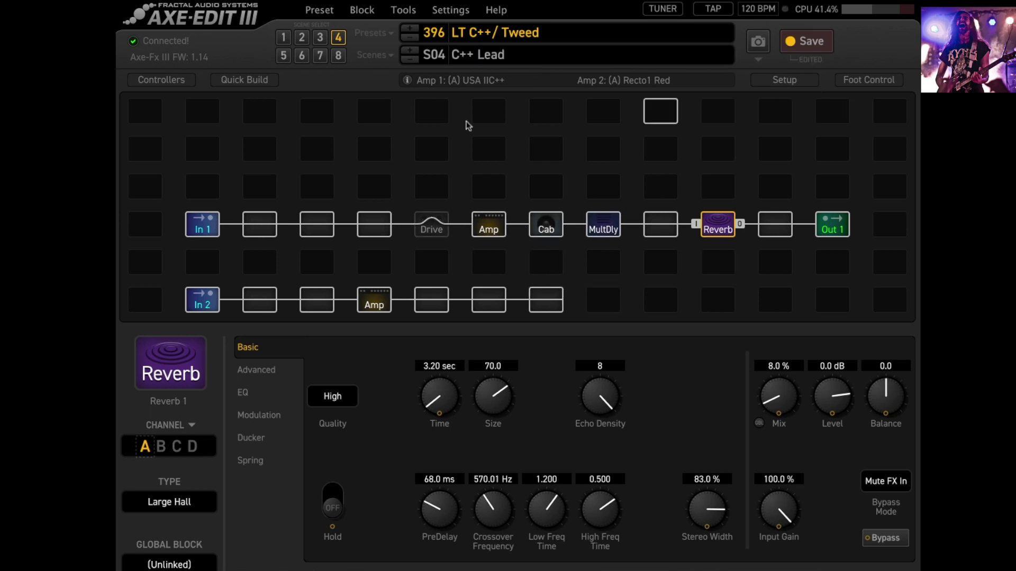
In scene 2, Tweed, switch the Reverb to channel B and save the preset
{"action": "left_click", "coordinate": [304, 38]}
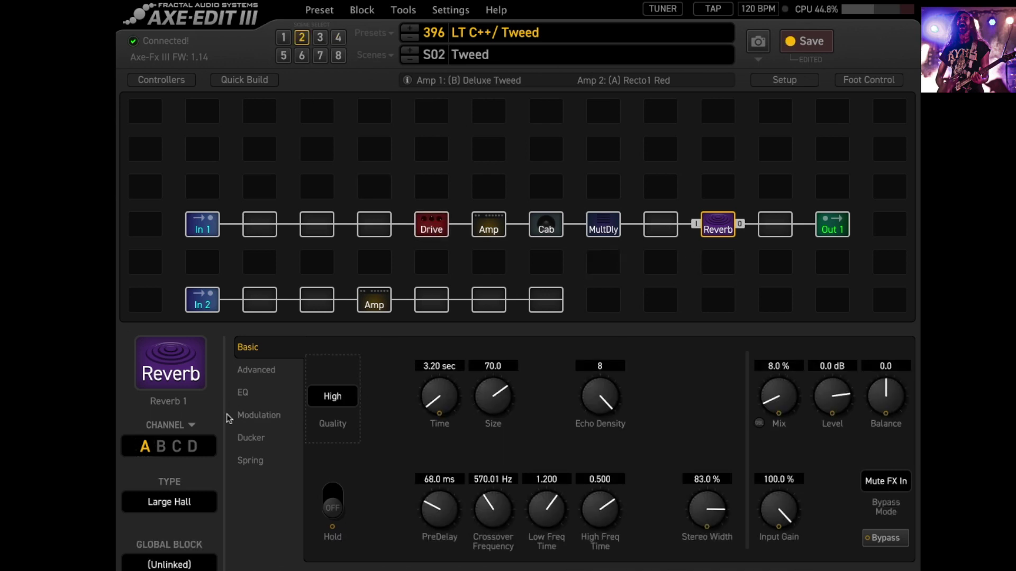
{"action": "left_click", "coordinate": [161, 448]}
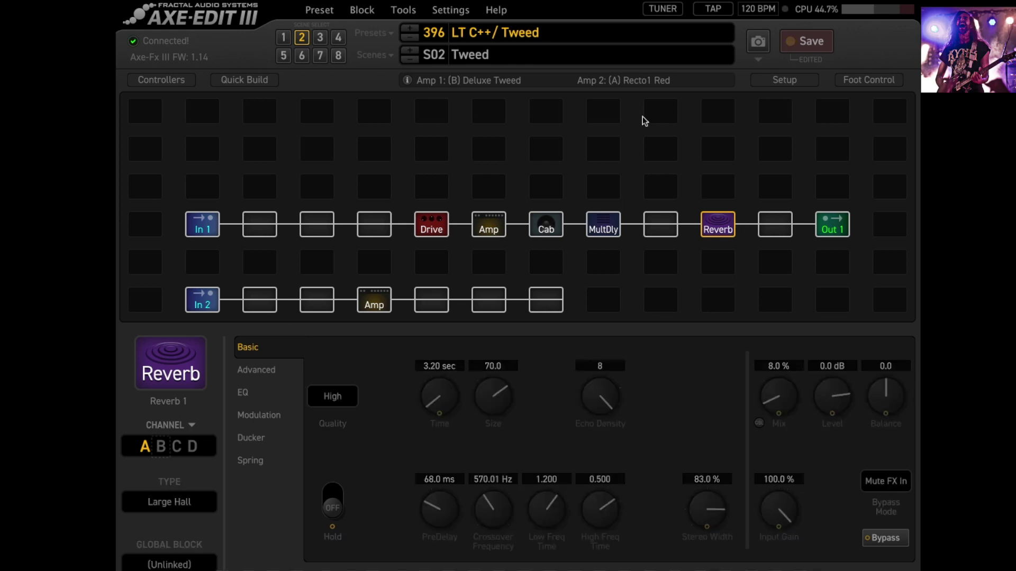
{"action": "left_click", "coordinate": [812, 48]}
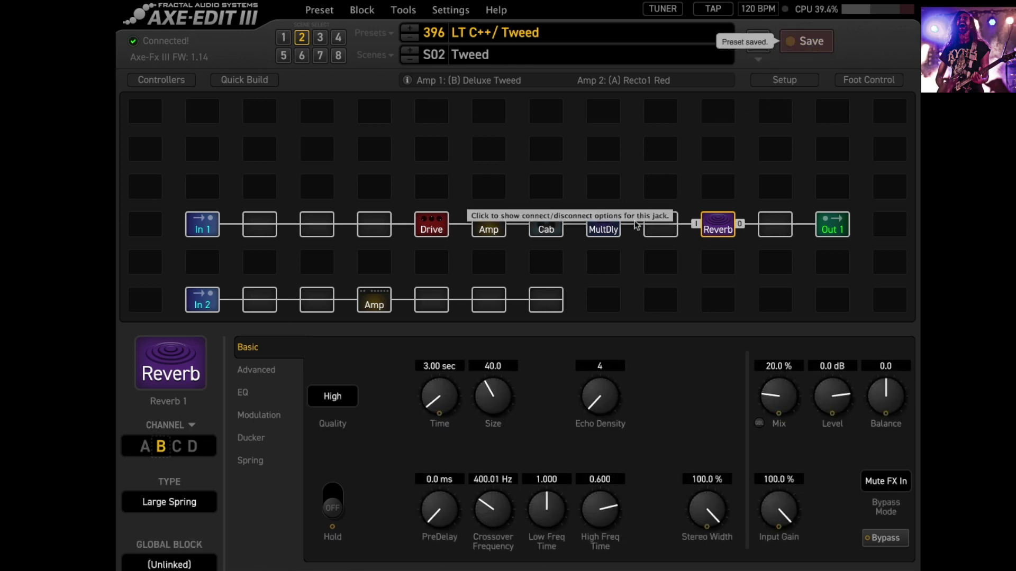
Bypass the Multitap Delay in the Tweed scene, save the preset, and compare the scene with scene 4
{"action": "left_click", "coordinate": [604, 228]}
{"action": "left_click", "coordinate": [603, 228], "text": "alt"}
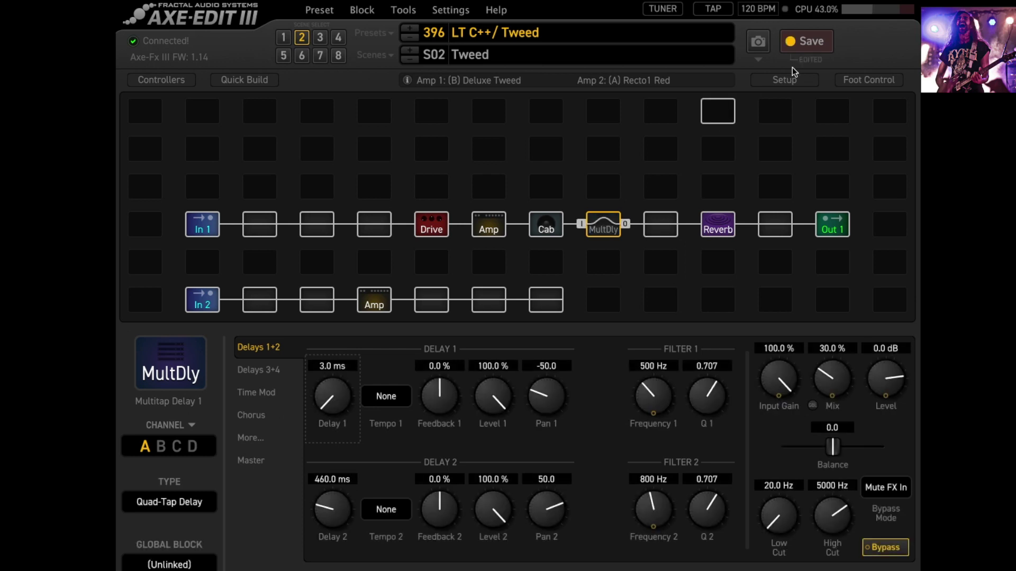
{"action": "left_click", "coordinate": [811, 42]}
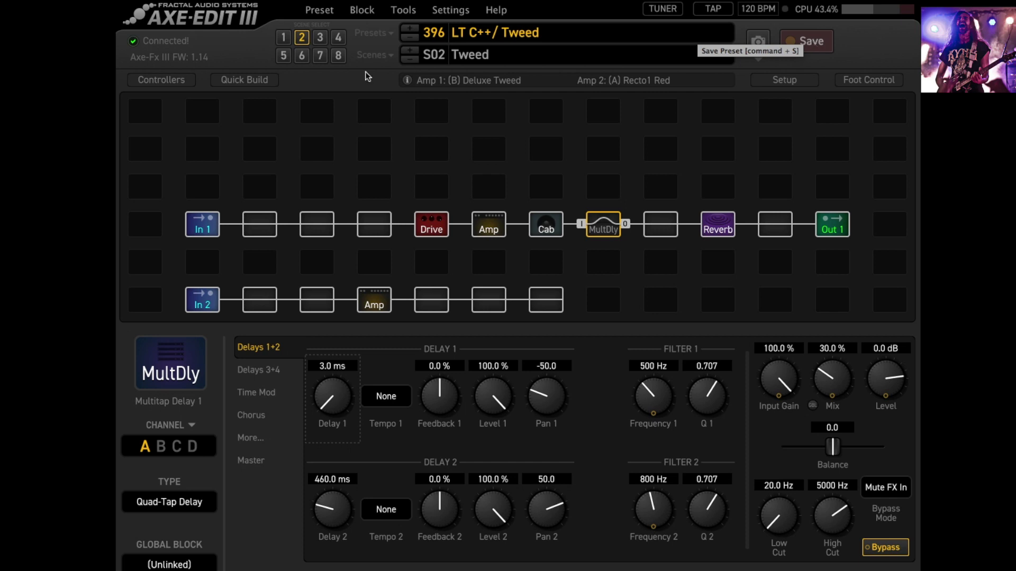
{"action": "left_click", "coordinate": [339, 38]}
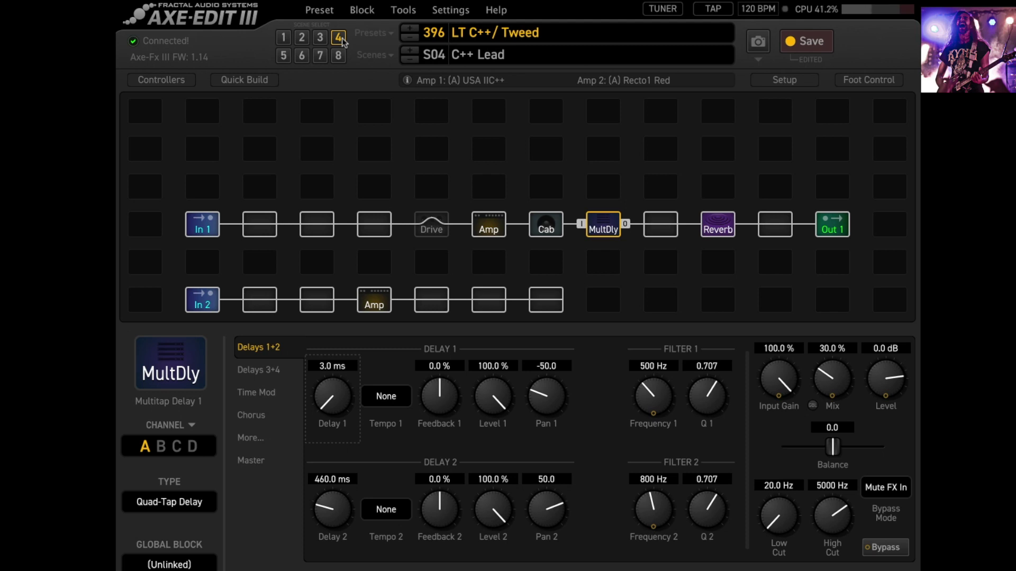
{"action": "left_click", "coordinate": [303, 39]}
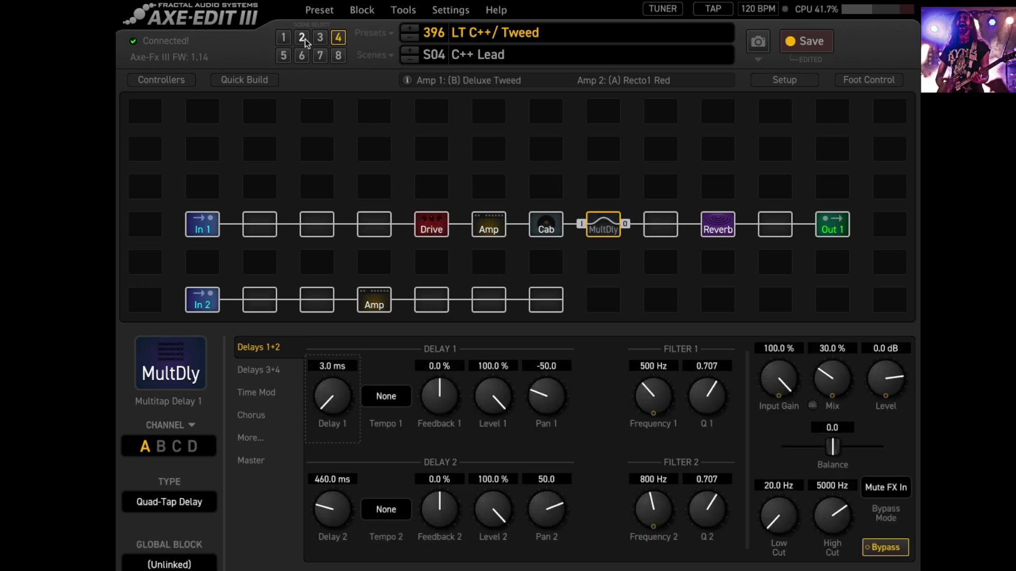
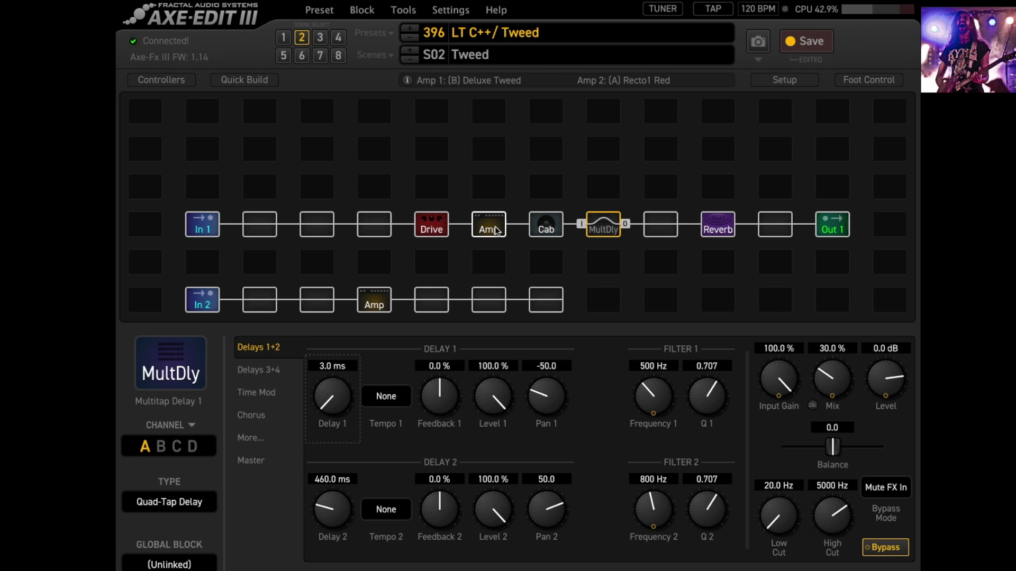
Replace the shunt between the Multitap Delay and Reverb with Chorus 1 and set its type to Stereo Tri-Chorus
{"action": "right_click", "coordinate": [661, 230]}
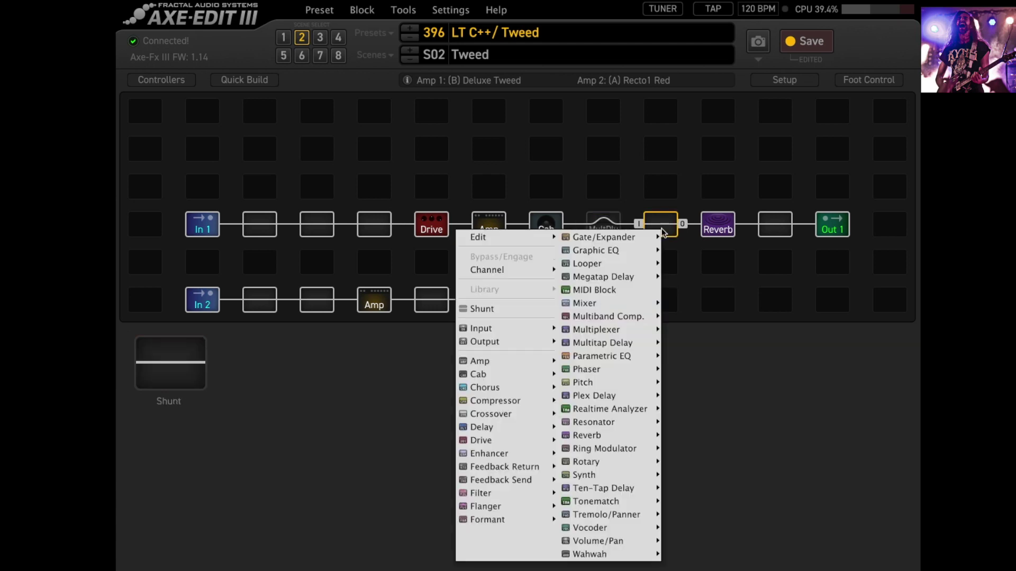
{"action": "mouse_move", "coordinate": [628, 345]}
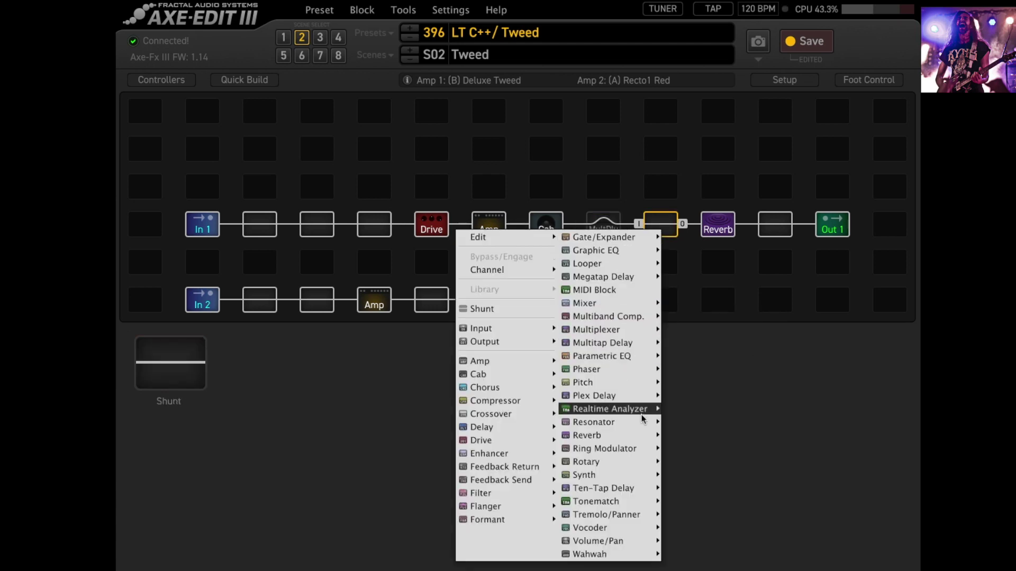
{"action": "mouse_move", "coordinate": [631, 400]}
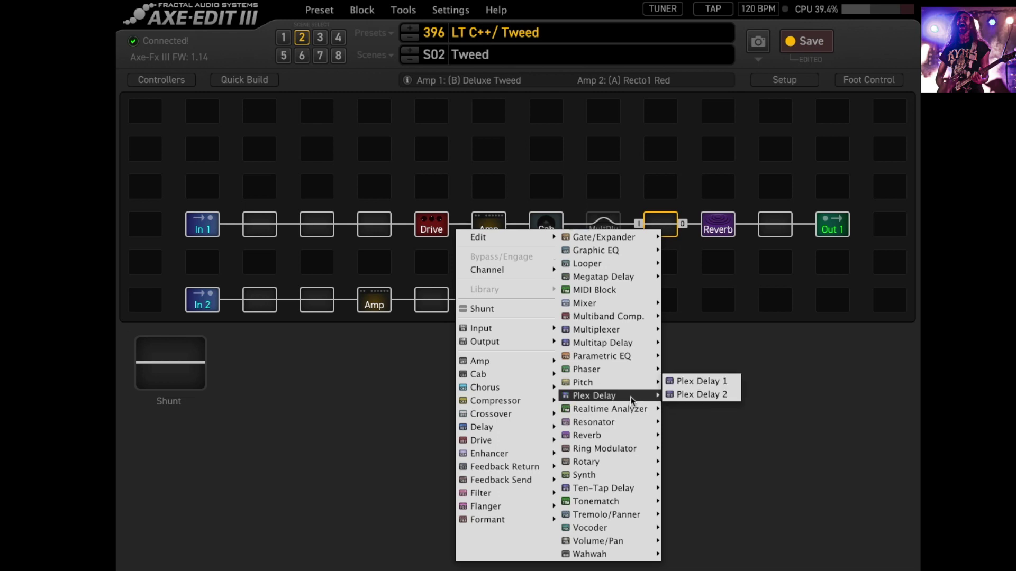
{"action": "mouse_move", "coordinate": [637, 477]}
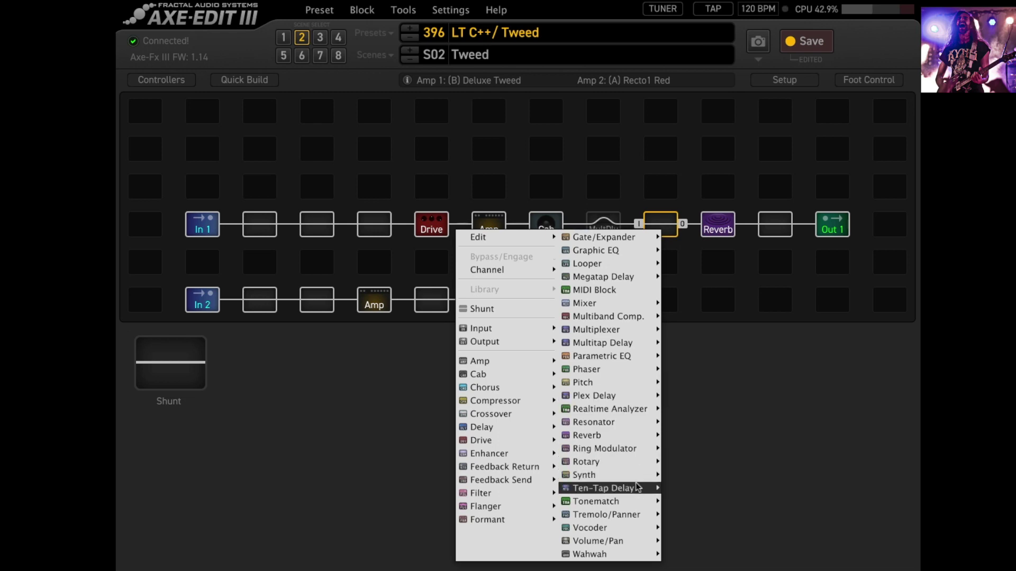
{"action": "mouse_move", "coordinate": [519, 433]}
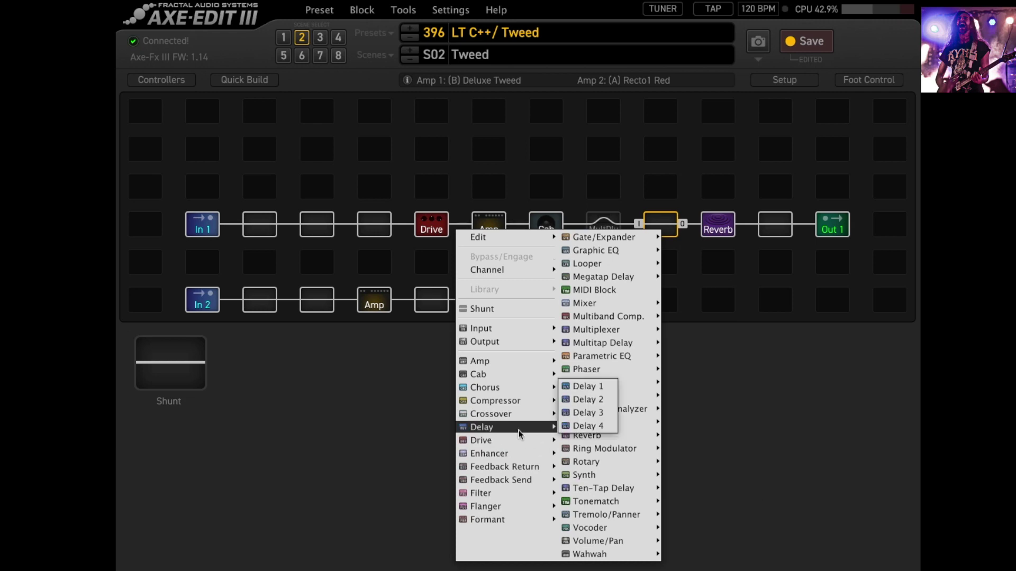
{"action": "mouse_move", "coordinate": [529, 506]}
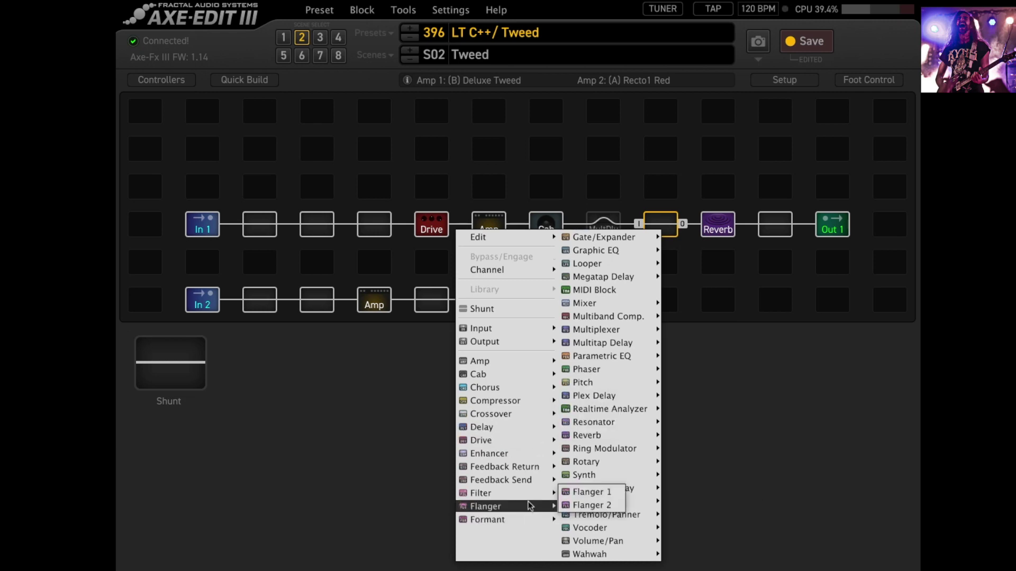
{"action": "mouse_move", "coordinate": [531, 387]}
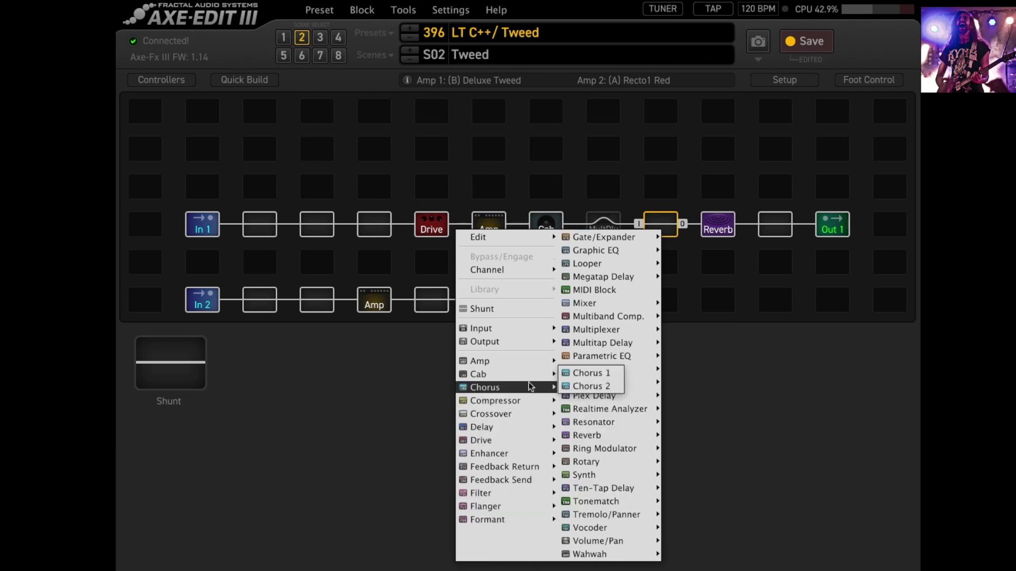
{"action": "left_click", "coordinate": [588, 373]}
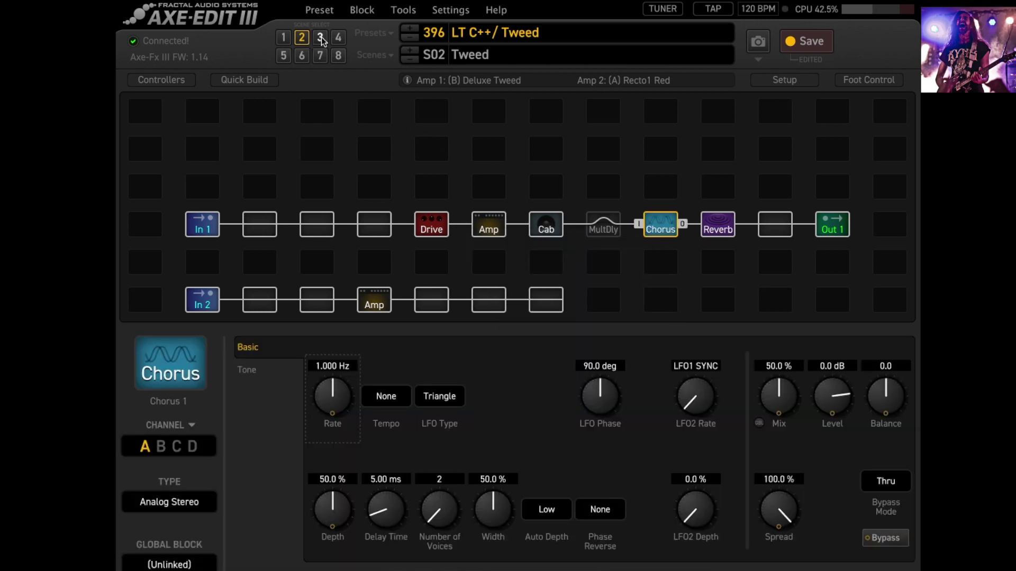
{"action": "left_click", "coordinate": [194, 505]}
{"action": "left_click", "coordinate": [188, 446]}
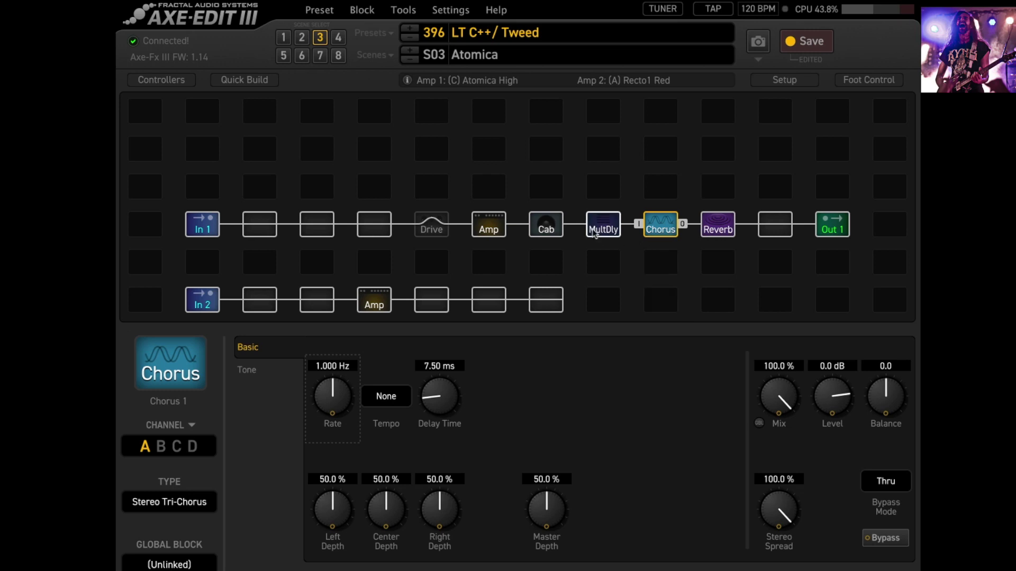
In scene 3, Atomica, bypass both the Multitap Delay and the Reverb
{"action": "left_click", "coordinate": [609, 233]}
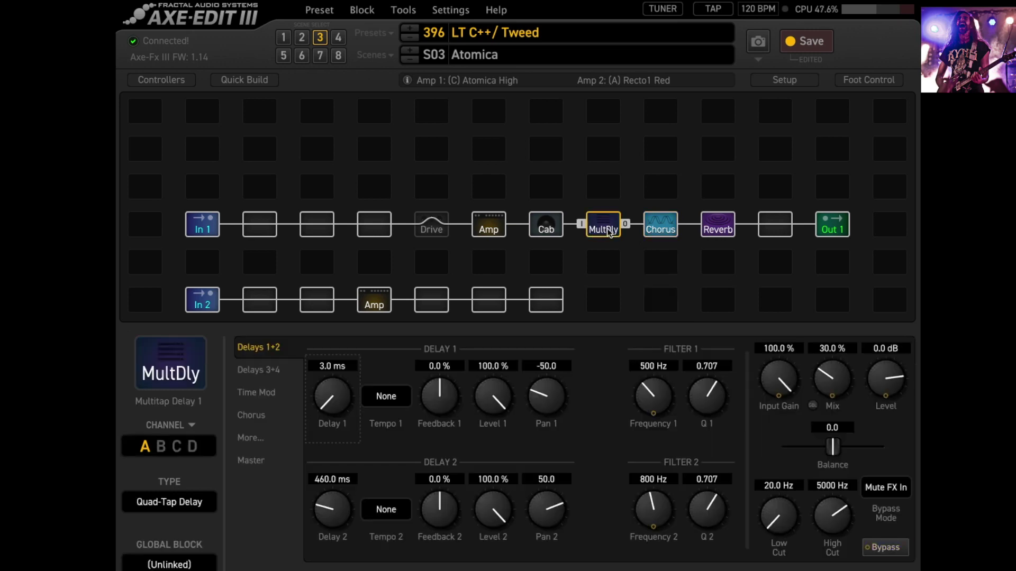
{"action": "left_click", "coordinate": [725, 230]}
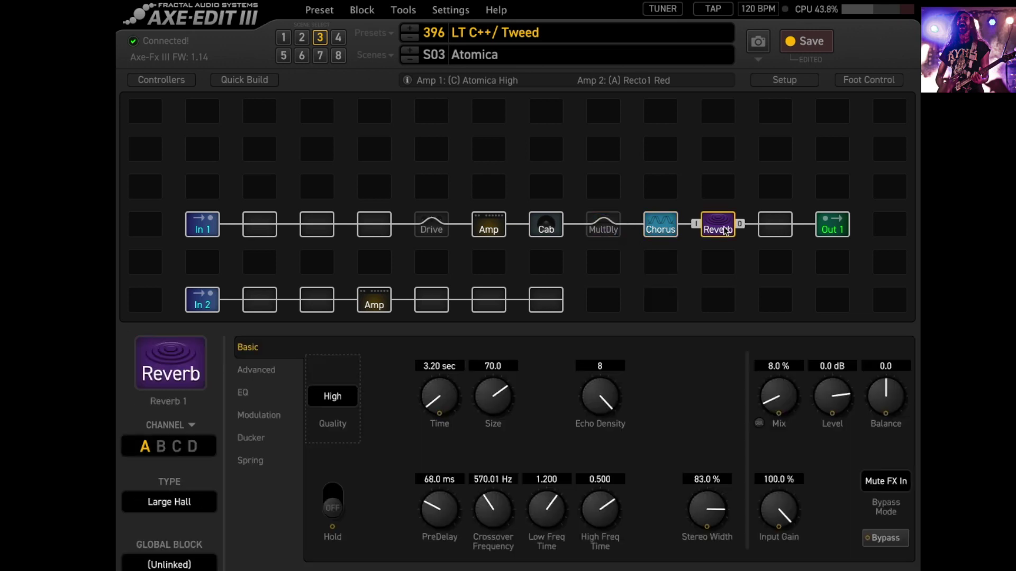
{"action": "key", "text": "b"}
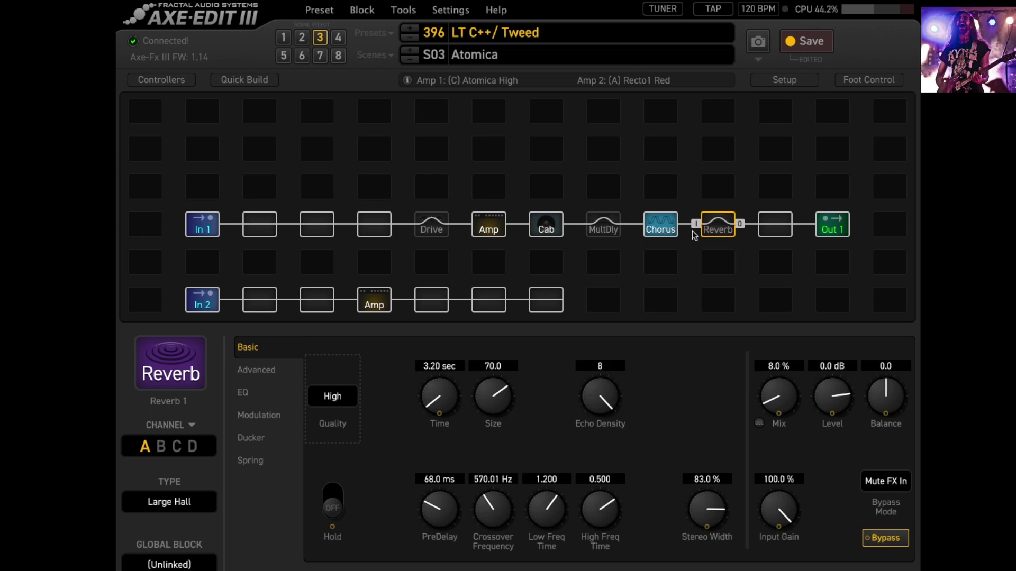
Set the Chorus rate to 0.464 Hz, left depth to 21.2%, center depth to 39.8% and right depth to 59.9%
{"action": "left_click", "coordinate": [658, 231]}
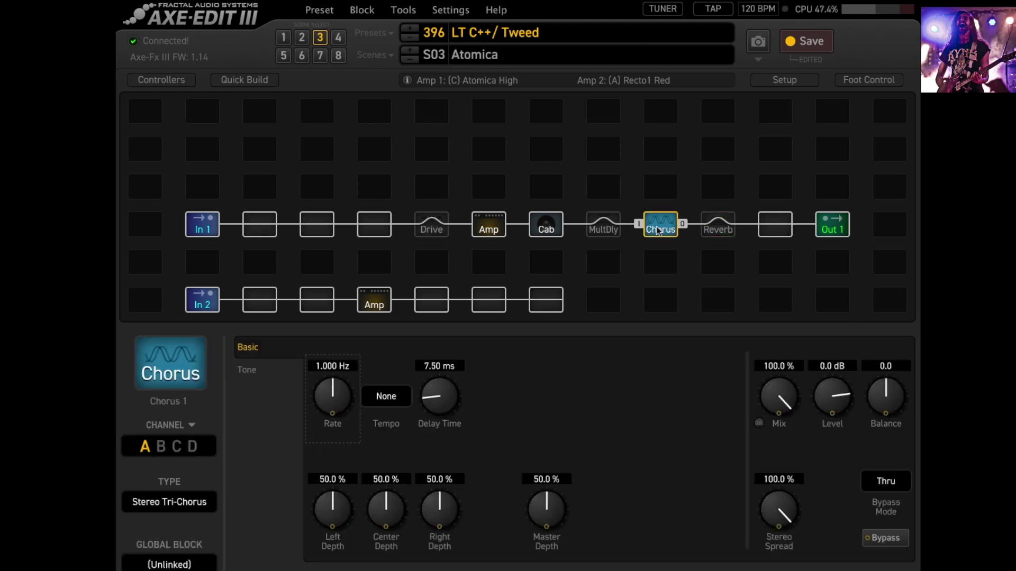
{"action": "left_click_drag", "start_coordinate": [330, 390], "coordinate": [314, 429]}
{"action": "left_click_drag", "start_coordinate": [332, 523], "coordinate": [381, 563]}
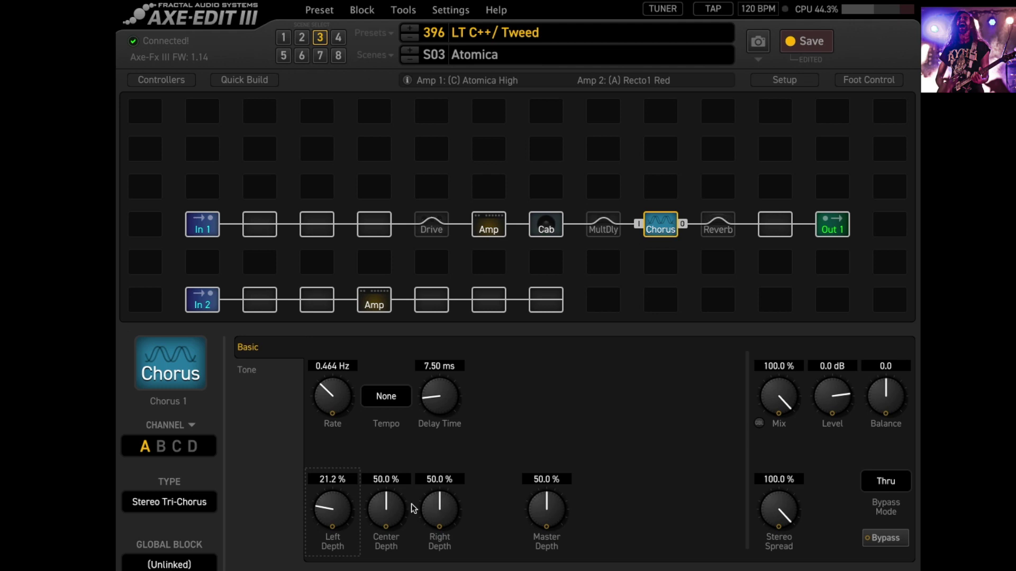
{"action": "left_click_drag", "start_coordinate": [380, 523], "coordinate": [375, 535]}
{"action": "left_click_drag", "start_coordinate": [442, 515], "coordinate": [448, 487]}
Switch to scene 2, Tweed, and bypass the Drive block there
{"action": "left_click", "coordinate": [302, 38]}
{"action": "left_click", "coordinate": [433, 227]}
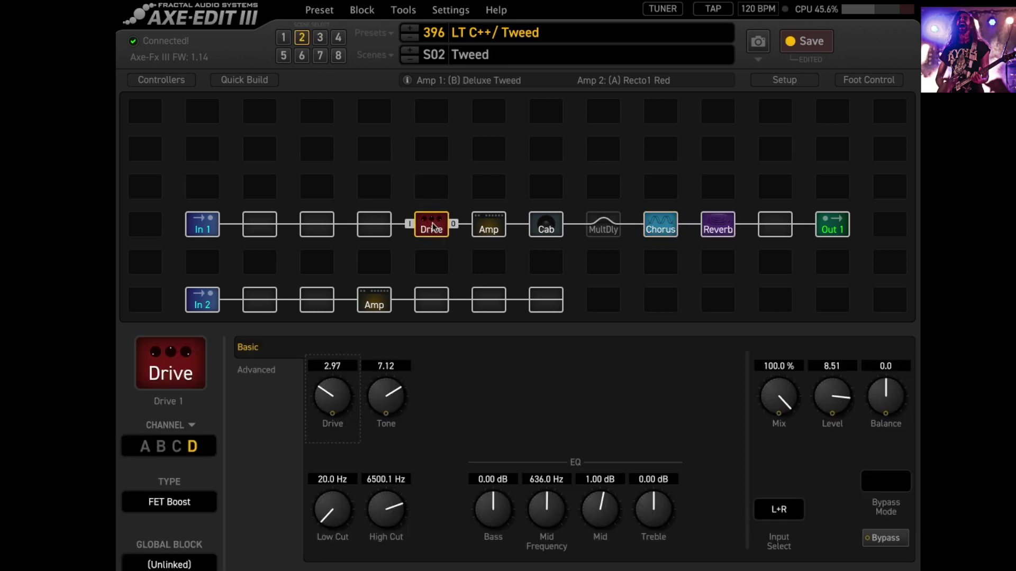
{"action": "left_click", "coordinate": [433, 227], "text": "ctrl"}
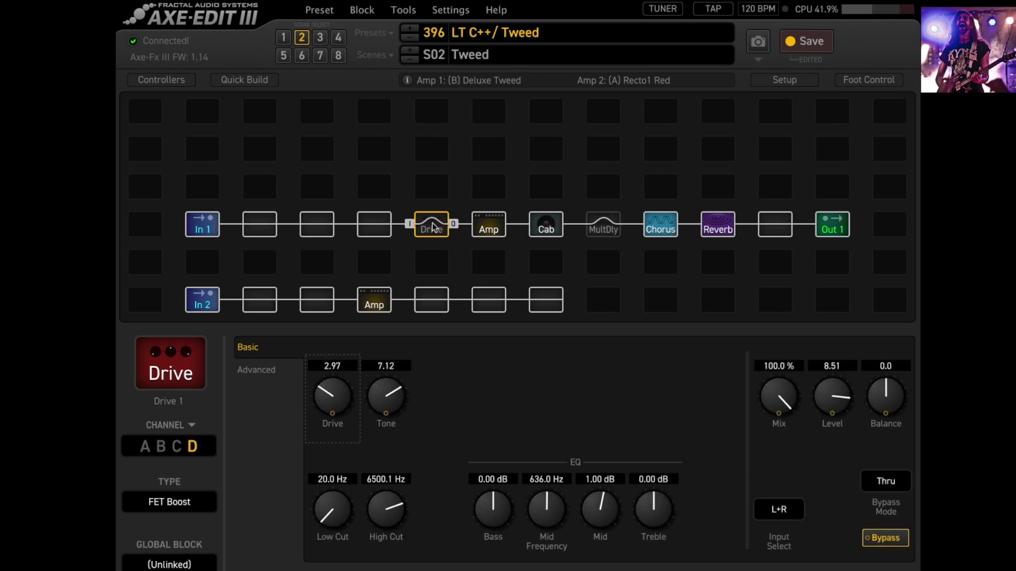
Raise the Chorus left depth to 71.4% and the right depth to 73.1%
{"action": "left_click", "coordinate": [660, 225]}
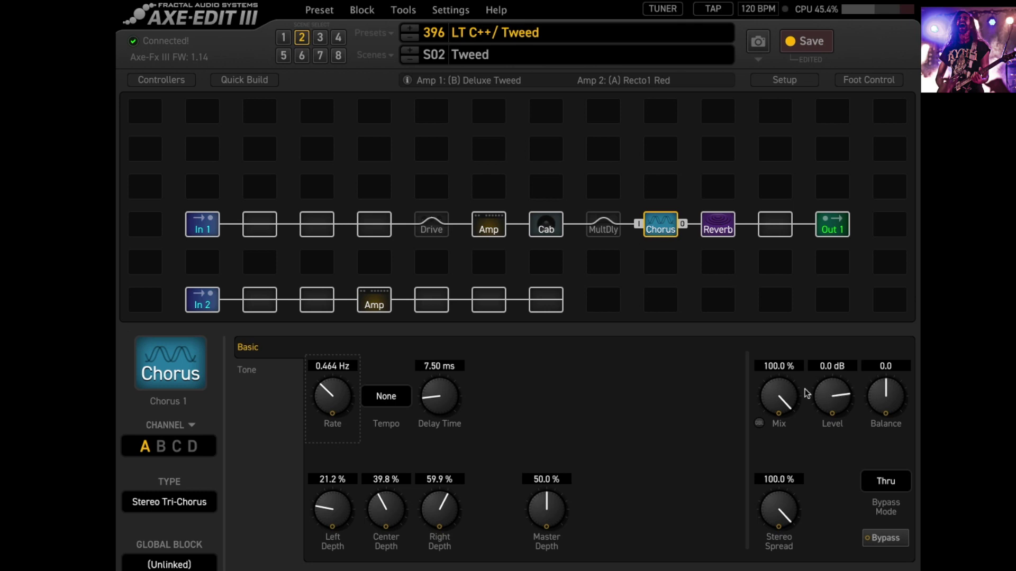
{"action": "left_click_drag", "start_coordinate": [341, 515], "coordinate": [371, 373]}
{"action": "left_click_drag", "start_coordinate": [442, 518], "coordinate": [441, 473]}
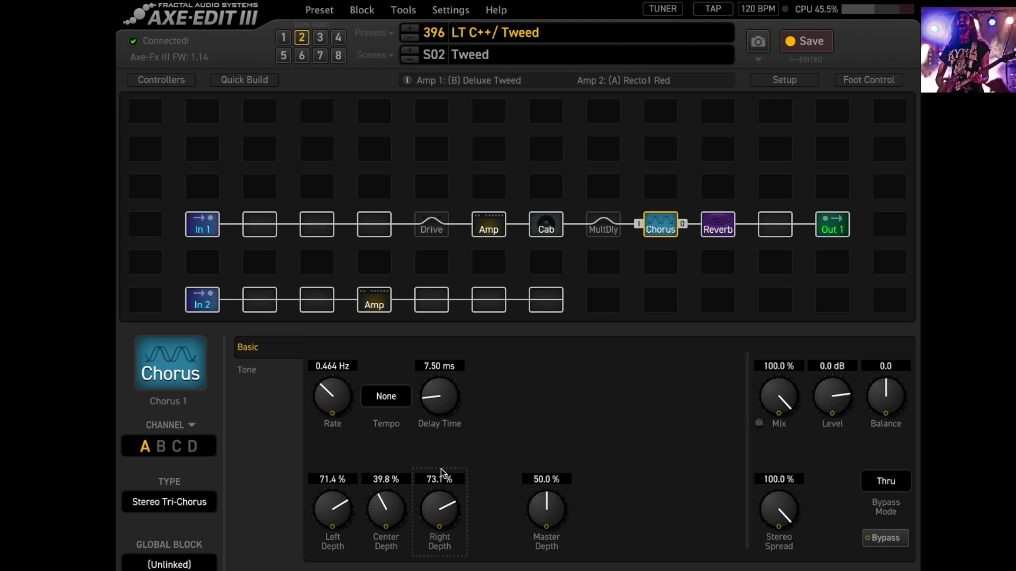